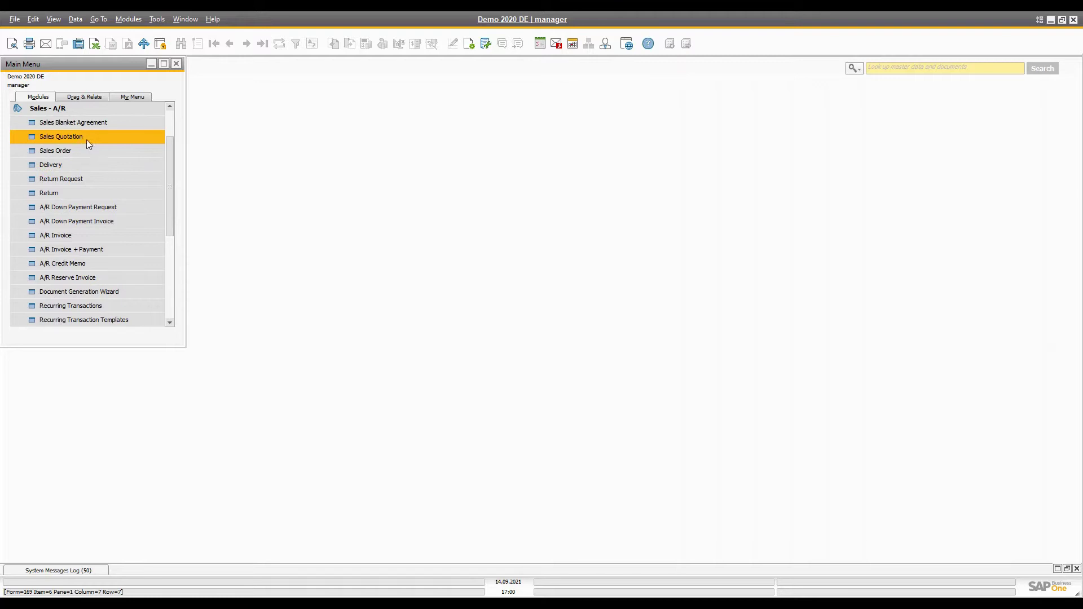
Step: Expand Sales - A/R in the Main Menu to list Sales Quotation, Sales Order and A/R Invoice
left_click(88, 141)
Step: Start a new business partner from the quotation's Customer field and make it a Lead
left_click_drag(705, 126, 471, 145)
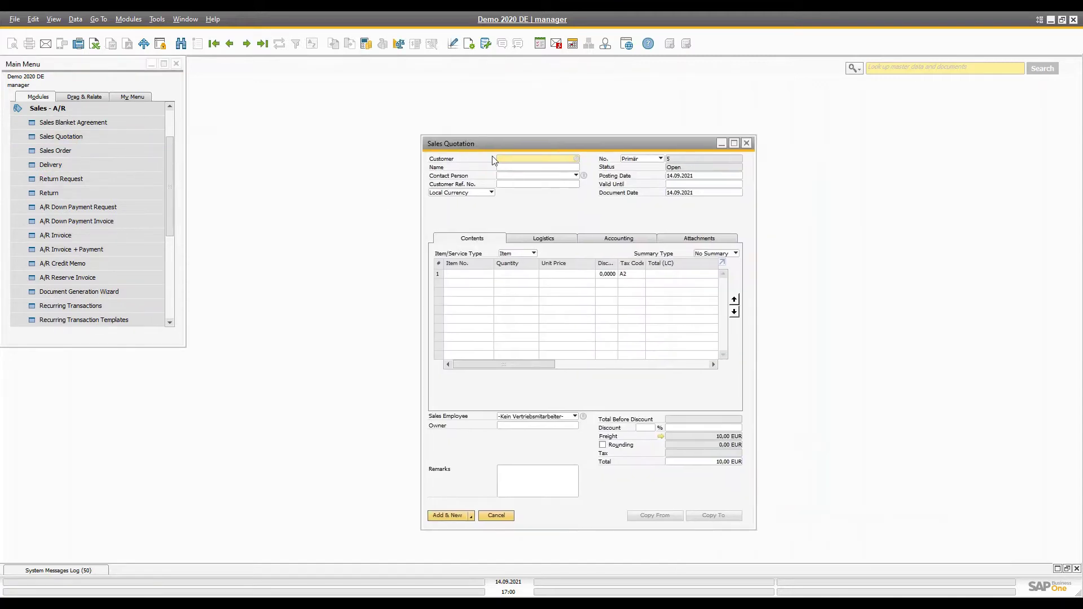
key("Tab")
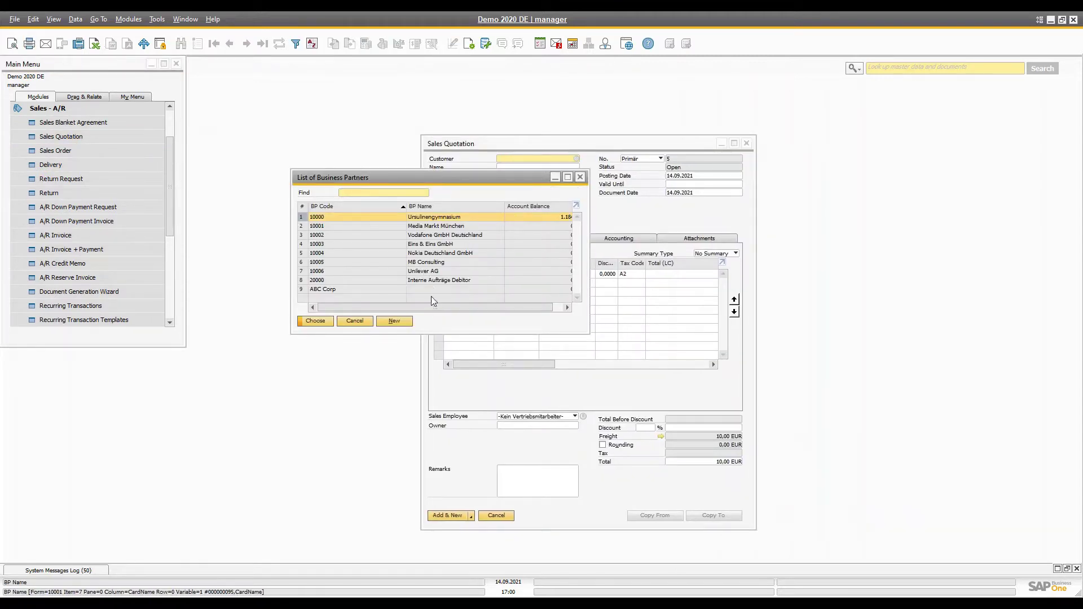
left_click(398, 320)
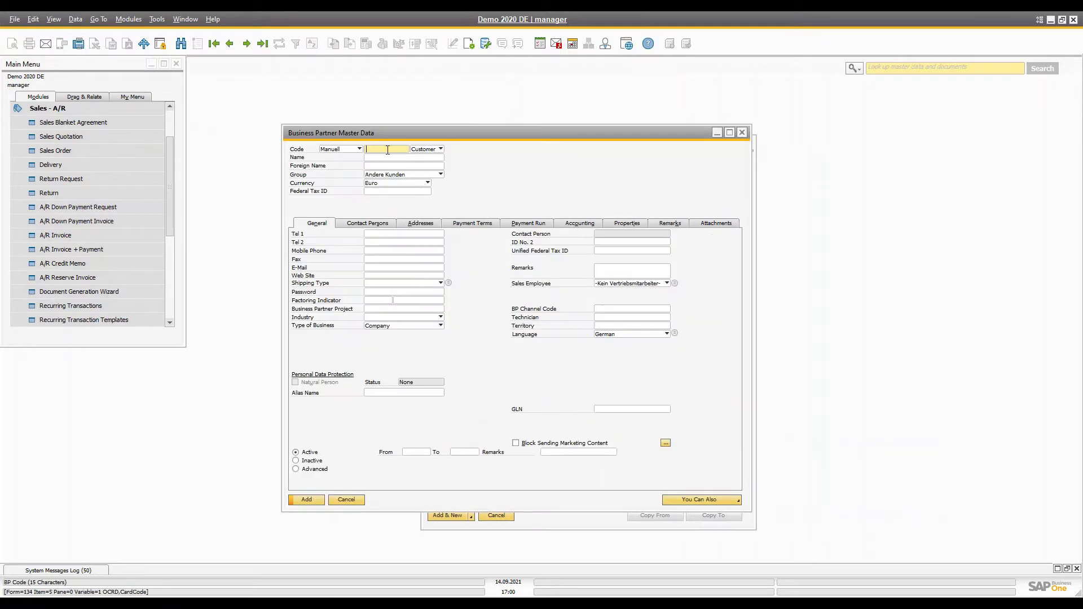
left_click_drag(388, 138, 333, 110)
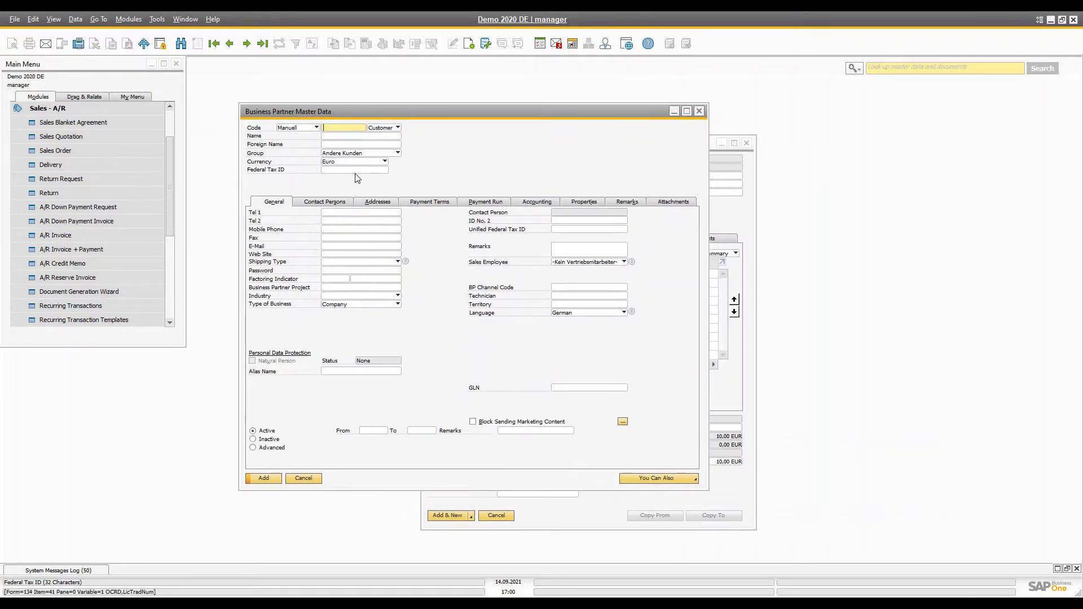
left_click(383, 127)
left_click(377, 149)
Step: Enter B0001 as the new lead's code
left_click(331, 130)
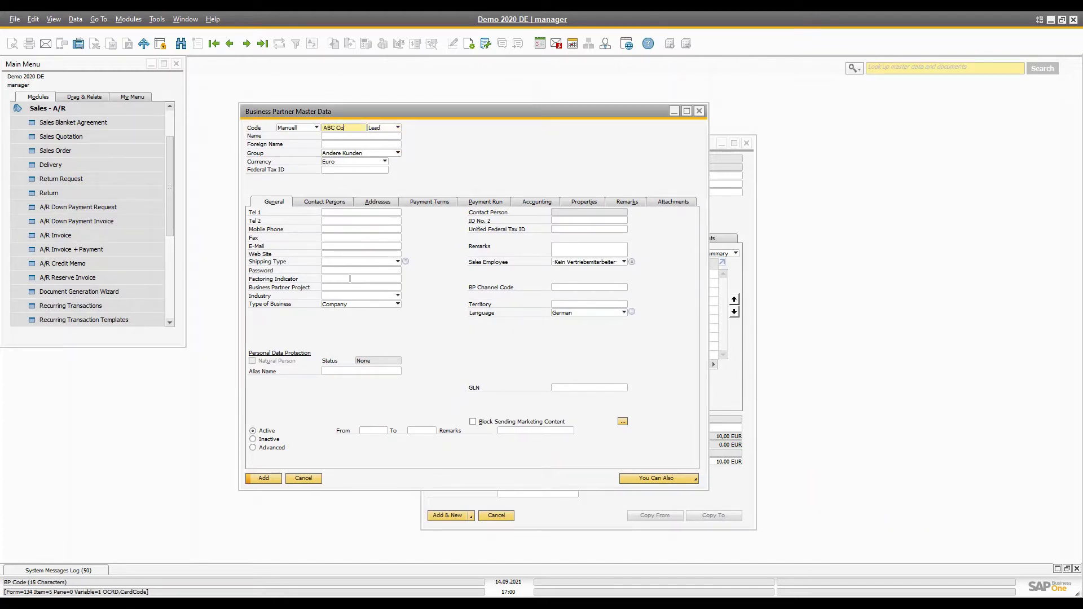
left_click(330, 136)
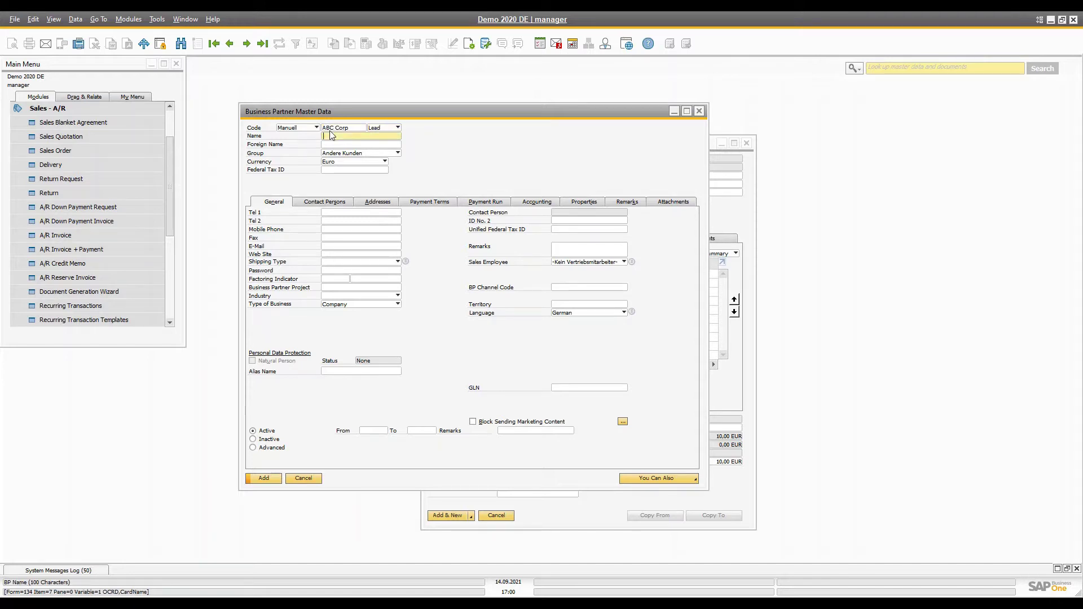
left_click(331, 130)
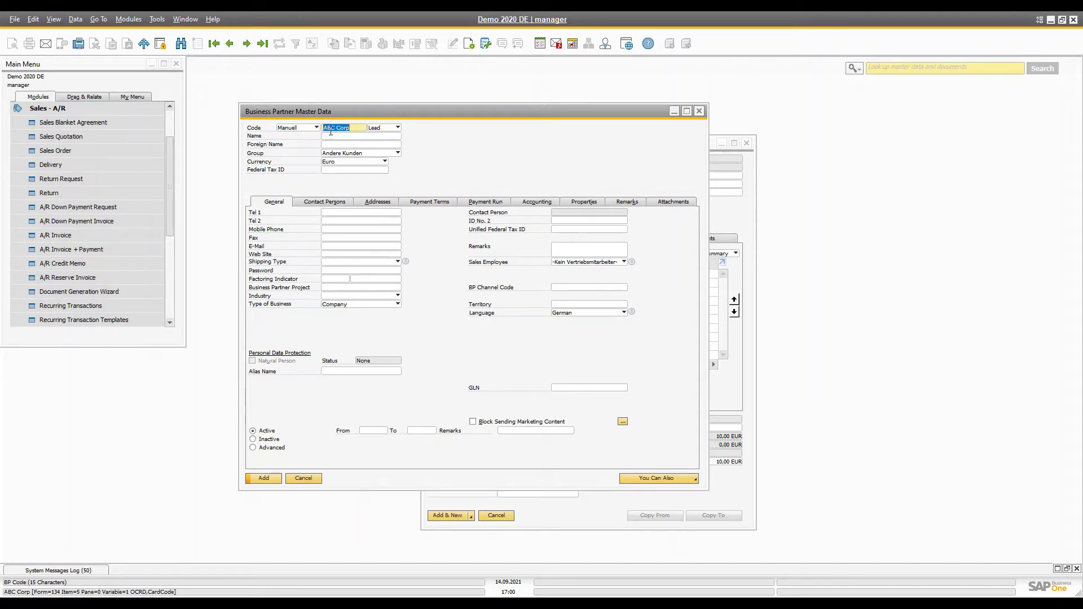
type("B0001")
left_click(330, 135)
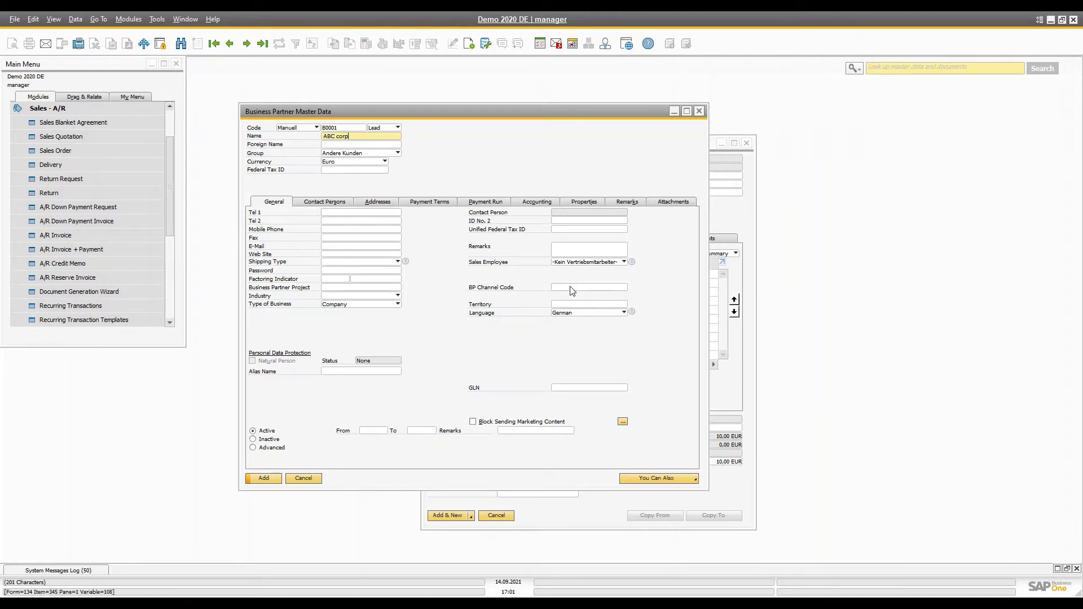
Step: Name the partner ABC corp and assign the manager as sales employee
left_click(587, 250)
left_click(587, 262)
left_click(579, 281)
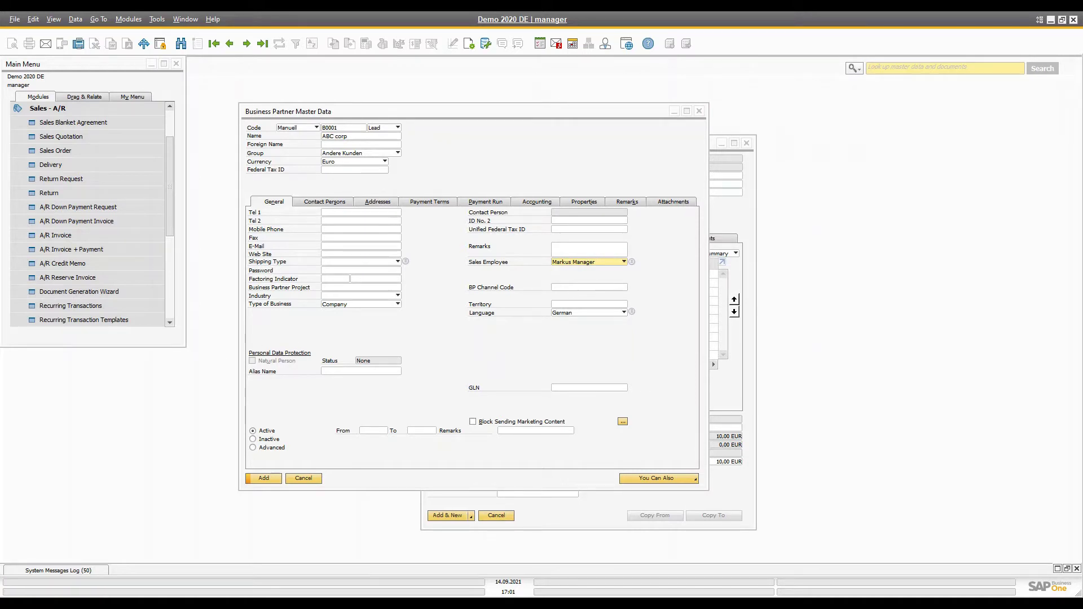
left_click(325, 201)
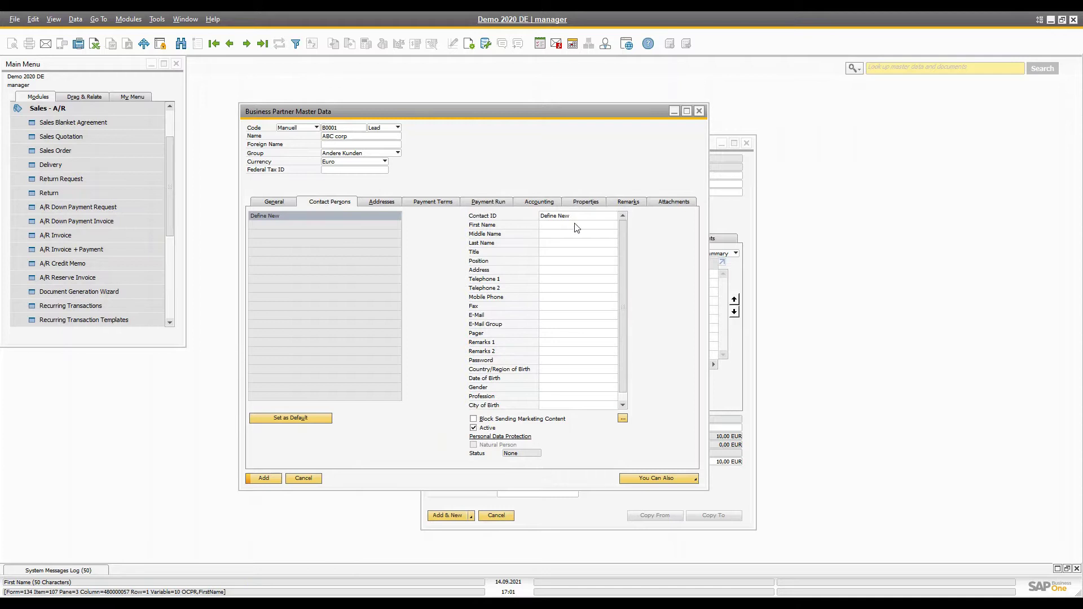
Step: Enter a new contact ID for ABC corp's contact person
left_click(583, 216)
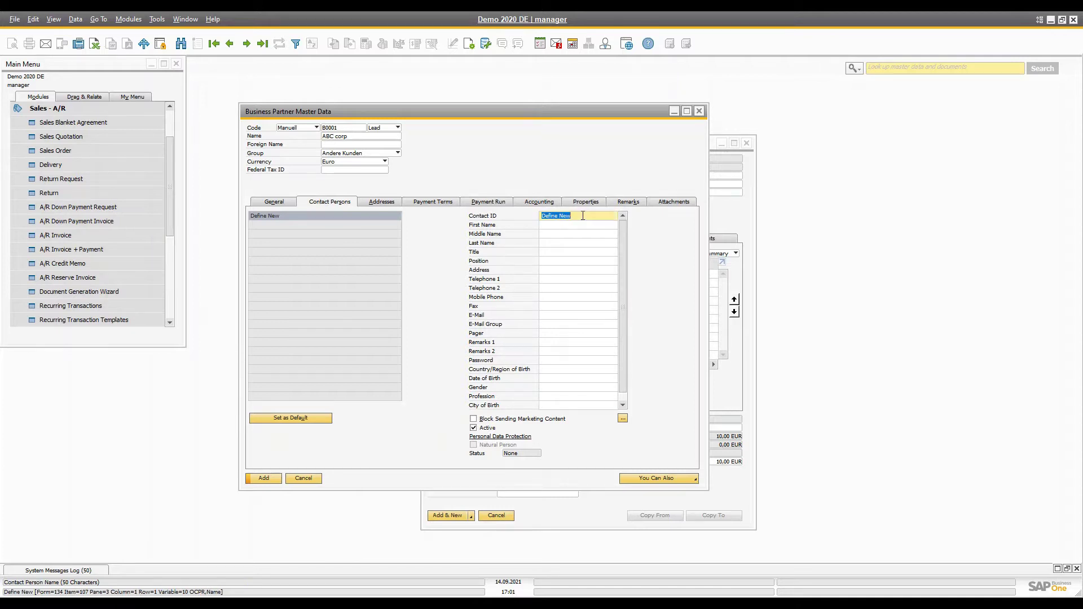
type("Aditya")
key("Tab")
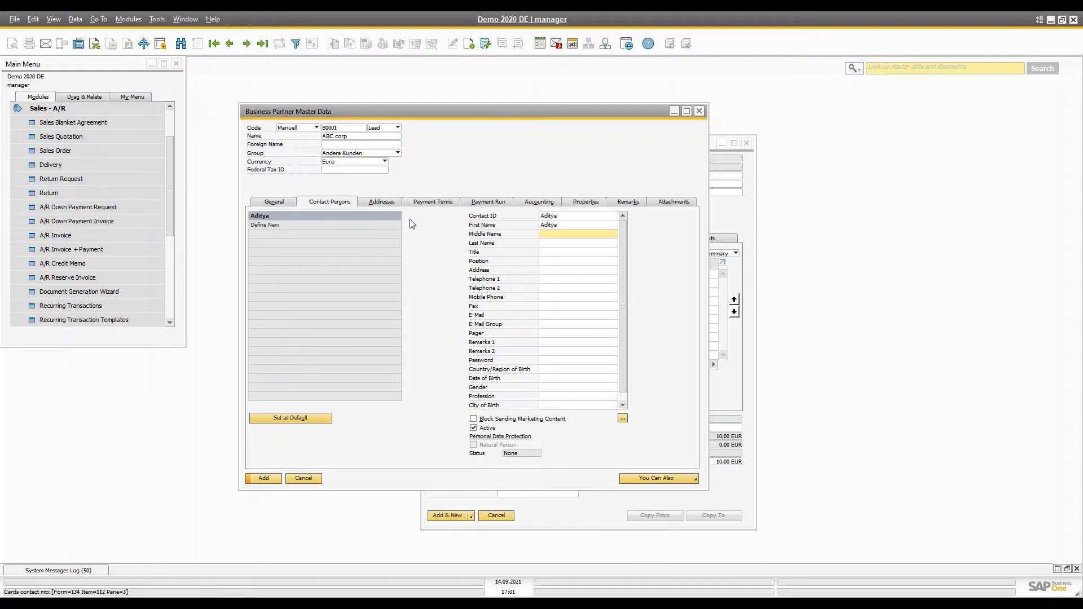
Step: Create bill-to address Somewhere, copy it to ship-to, and add the partner B0001
left_click(383, 204)
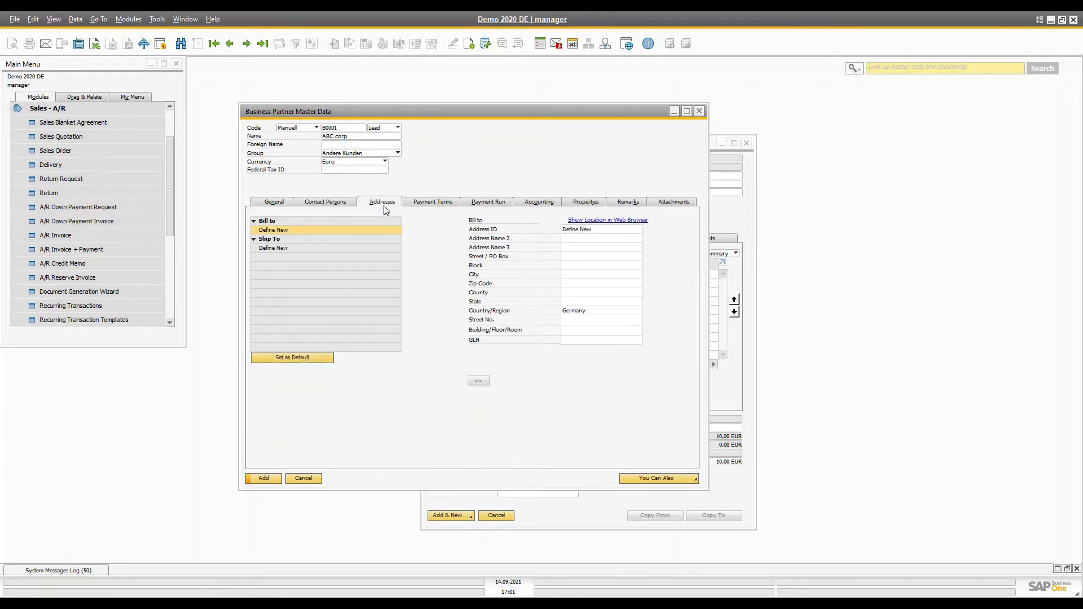
left_click(593, 231)
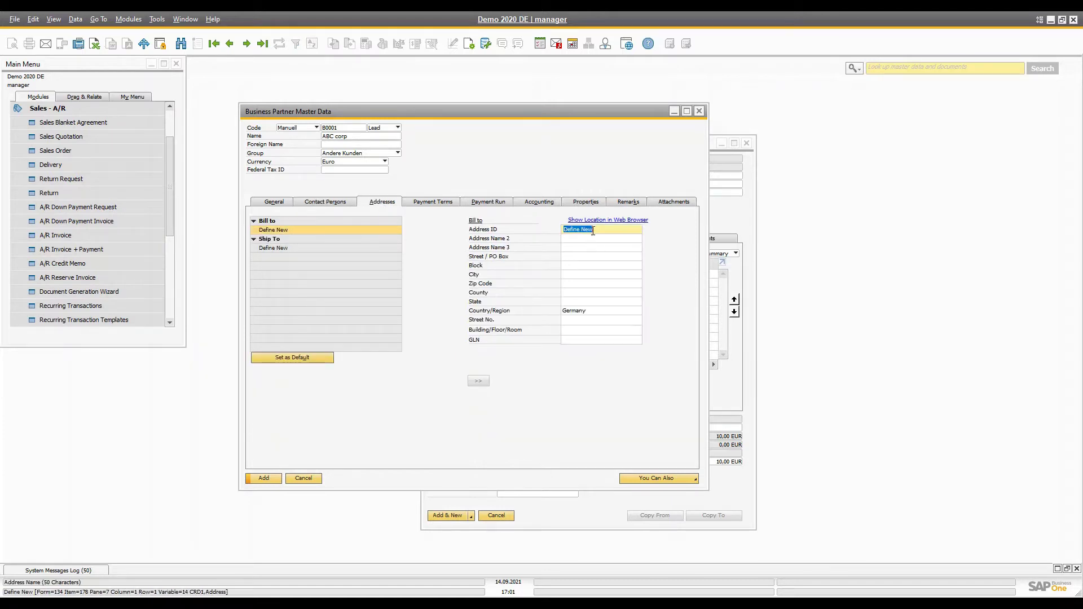
type("Somewhere")
left_click(601, 238)
type("in earth")
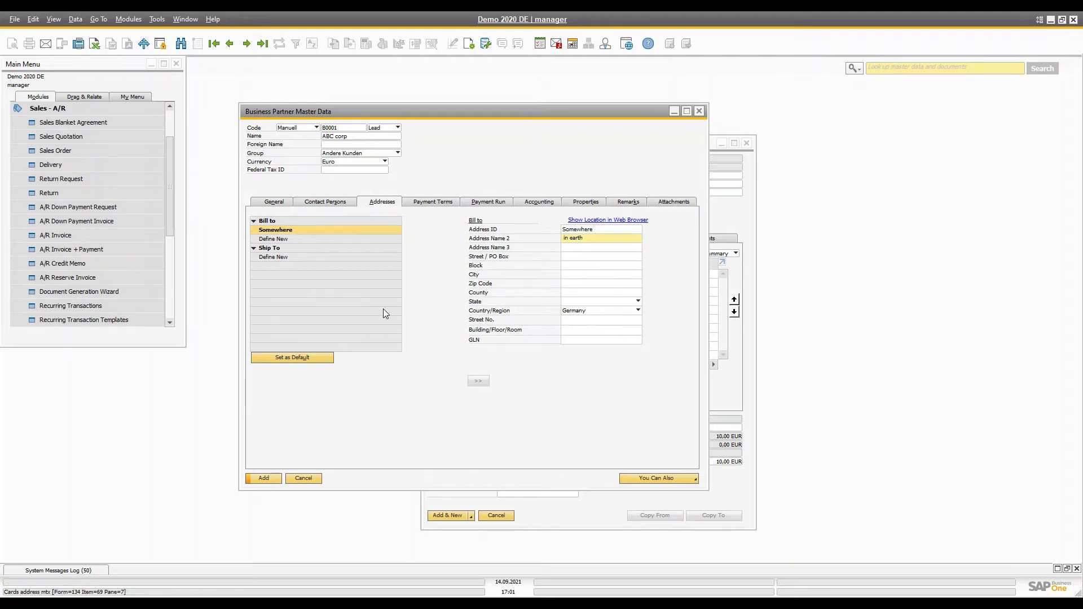
left_click(289, 229)
left_click(478, 382)
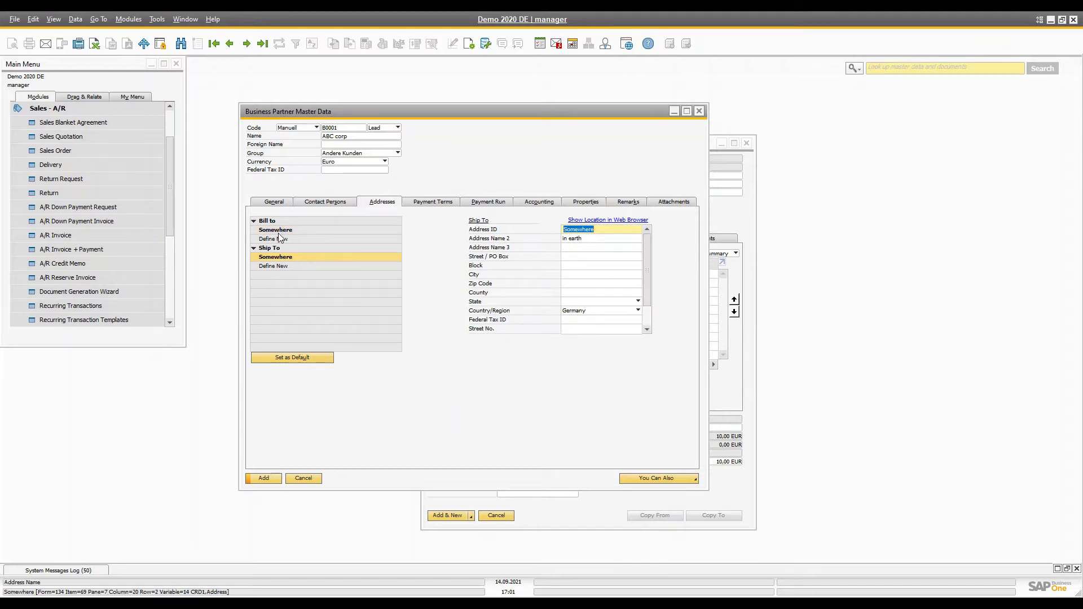
left_click(263, 478)
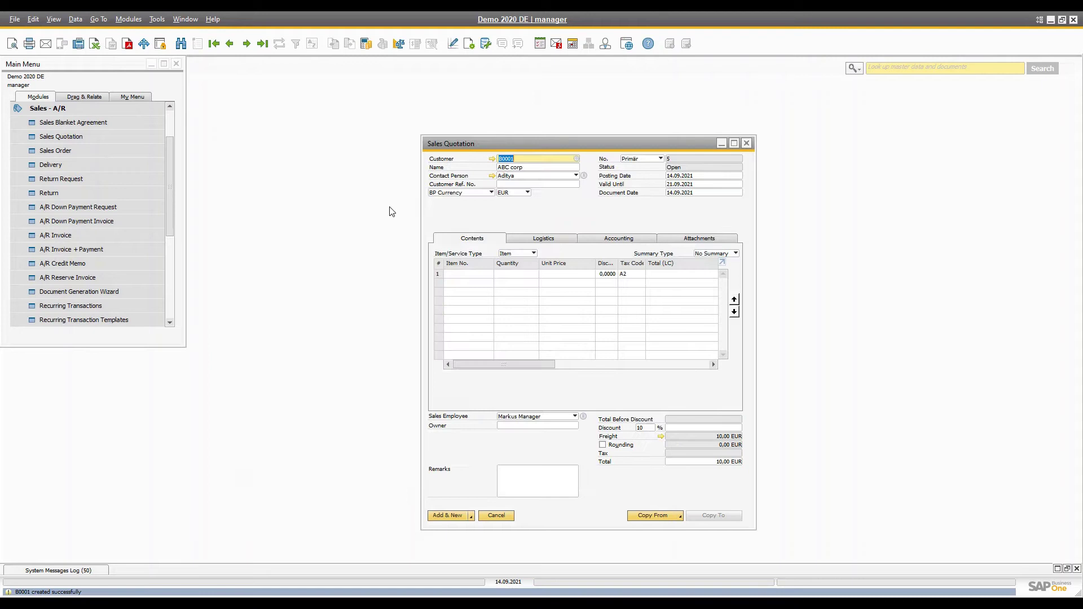
Step: Review ABC corp's payment terms in its master record, then close it
left_click(489, 159)
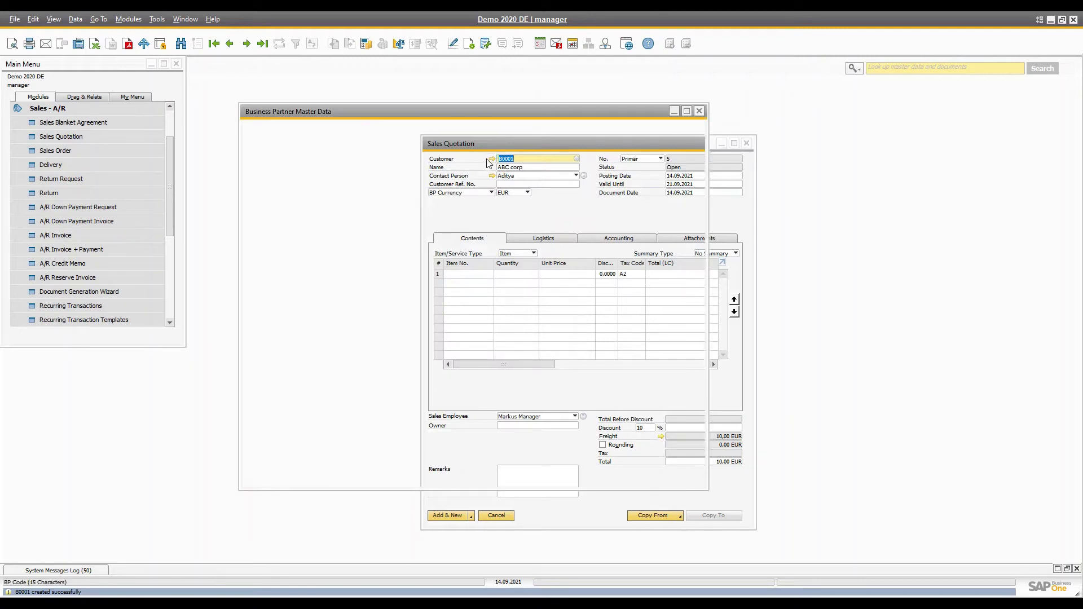
left_click(449, 201)
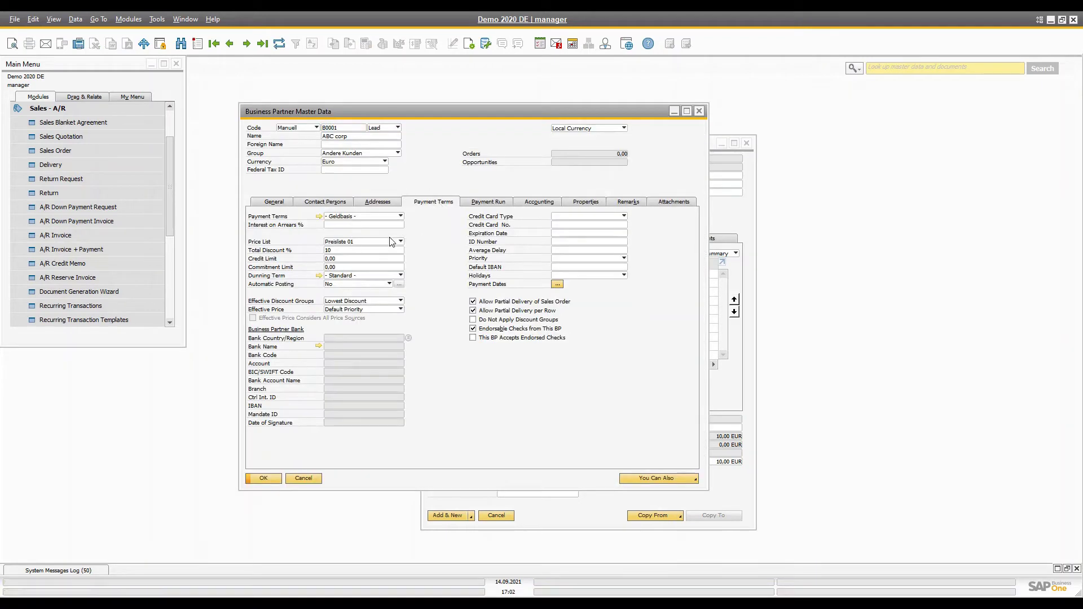
left_click_drag(279, 112, 77, 77)
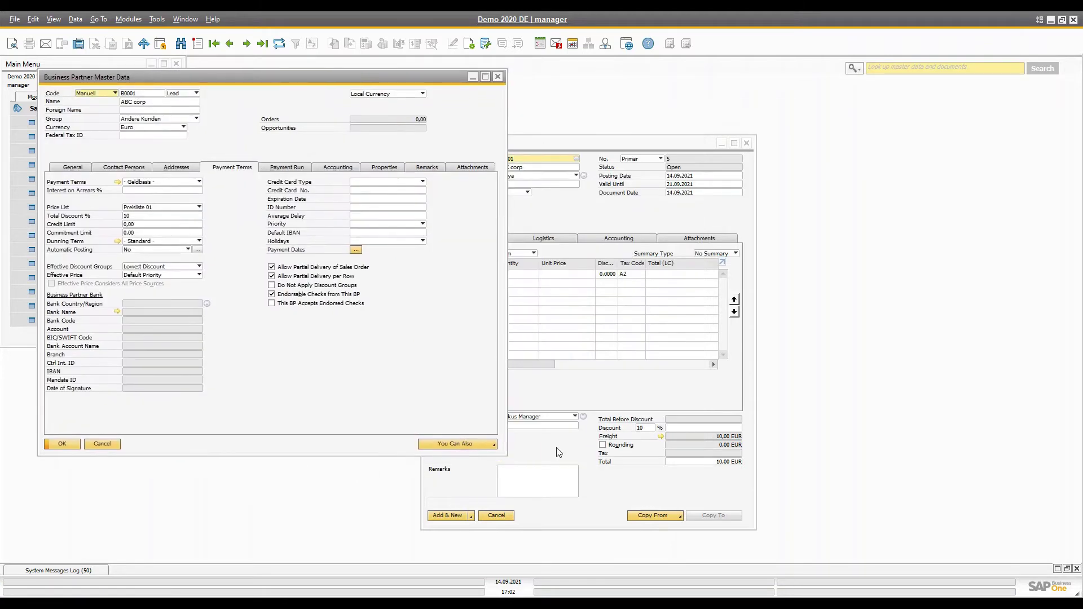
left_click(577, 386)
left_click(498, 76)
Step: Add items 10000 and 100000 as the first two quotation lines
left_click(467, 274)
key("Tab")
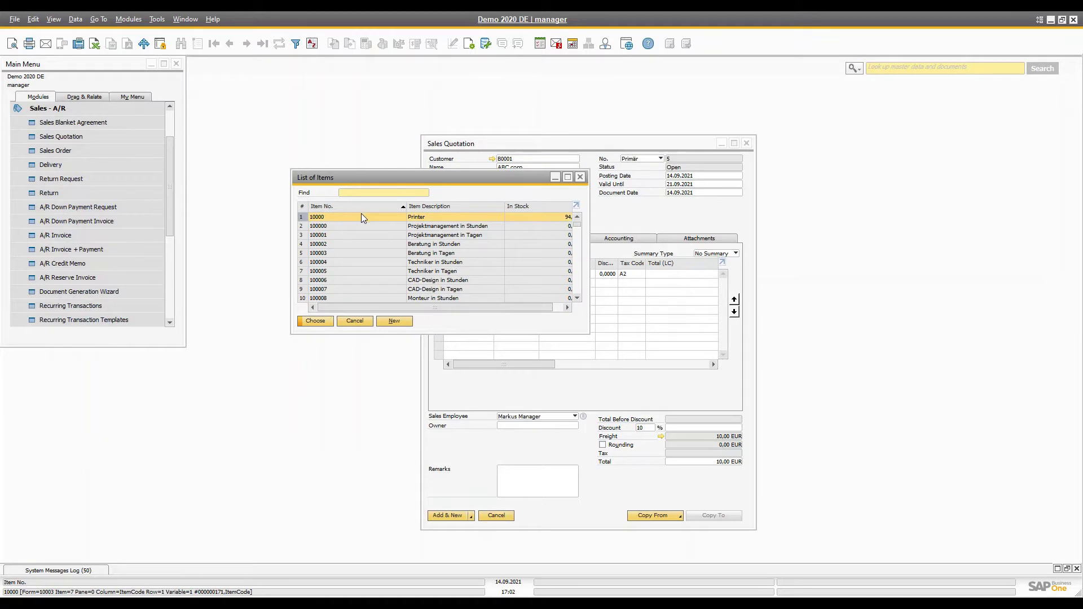
double_click(357, 218)
left_click(468, 284)
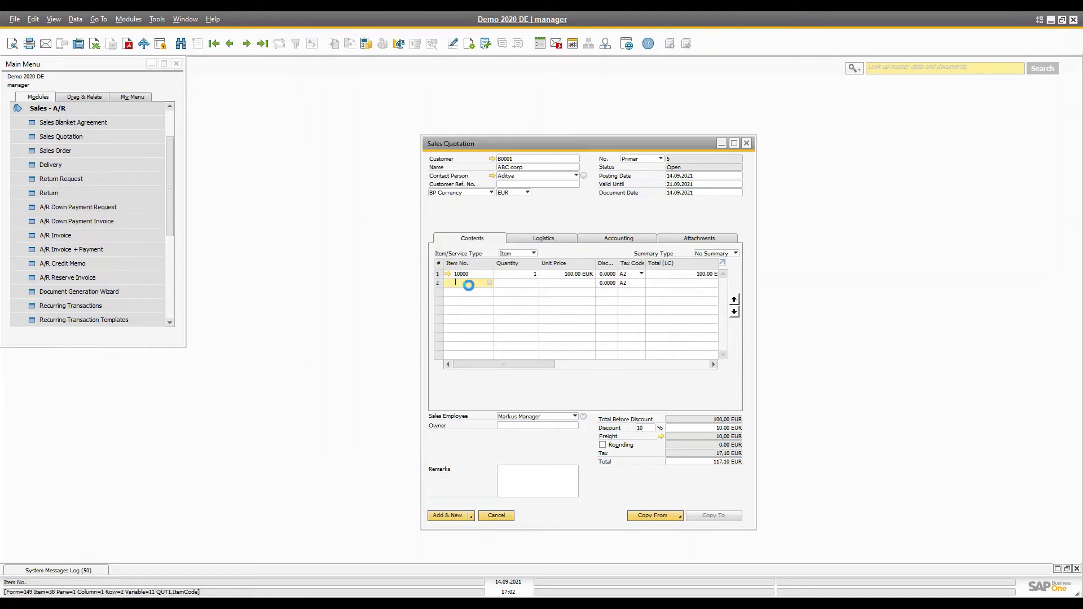
key("Tab")
left_click(337, 226)
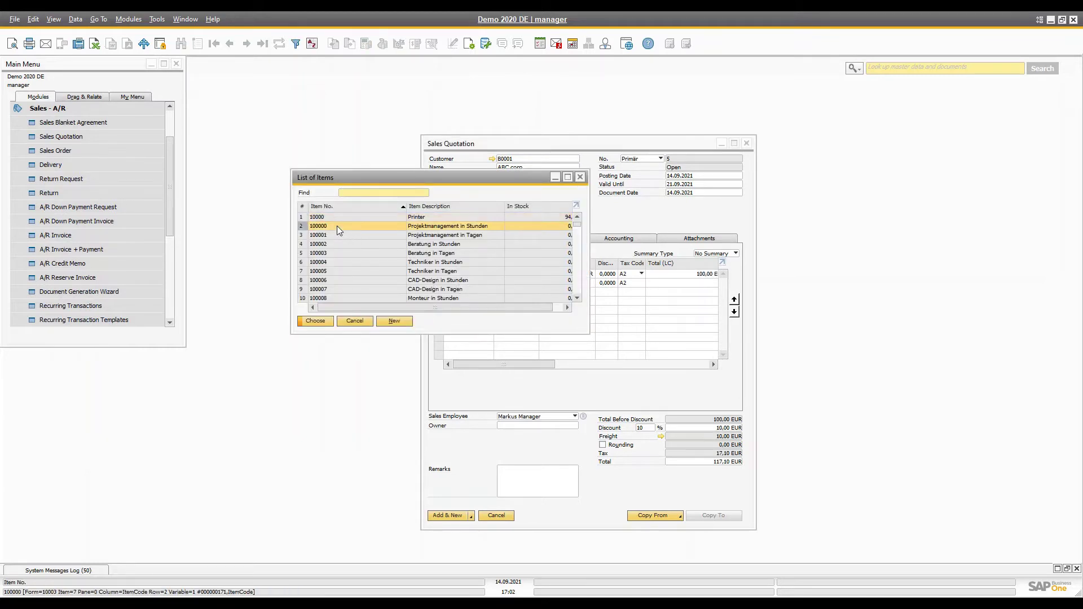
double_click(337, 226)
Step: Browse the item list for a third line, closing it without choosing
left_click(467, 292)
key("Tab")
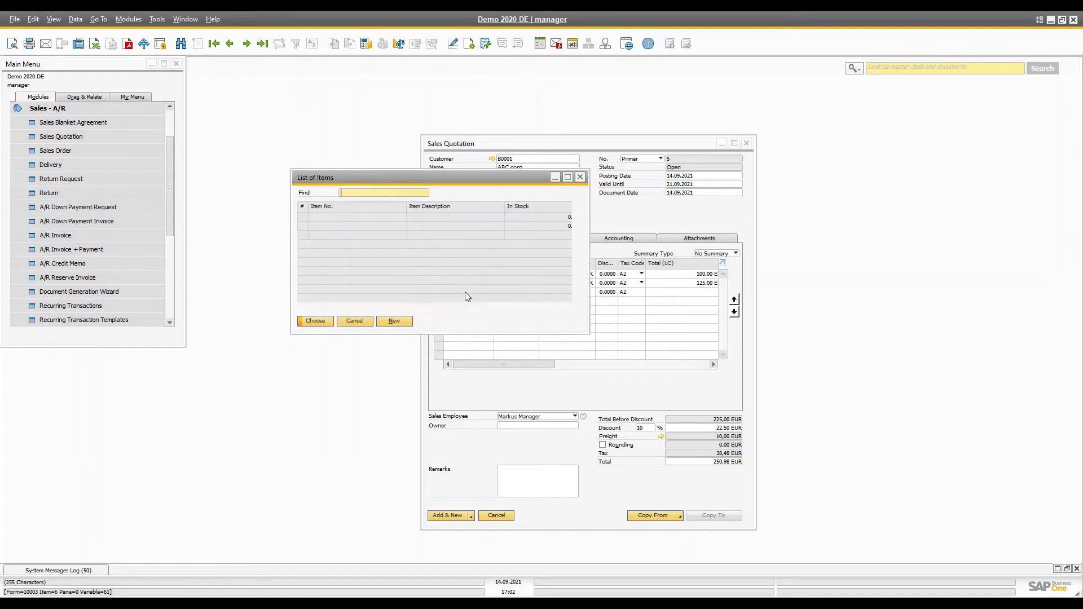
scroll(390, 288, "down", 14)
scroll(361, 293, "down", 20)
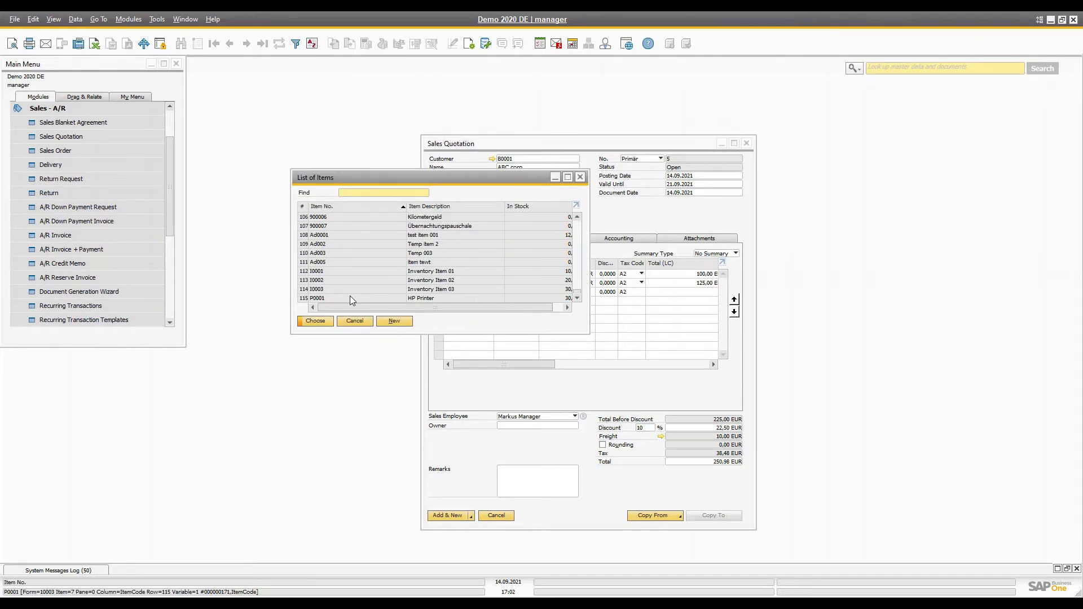
left_click(360, 322)
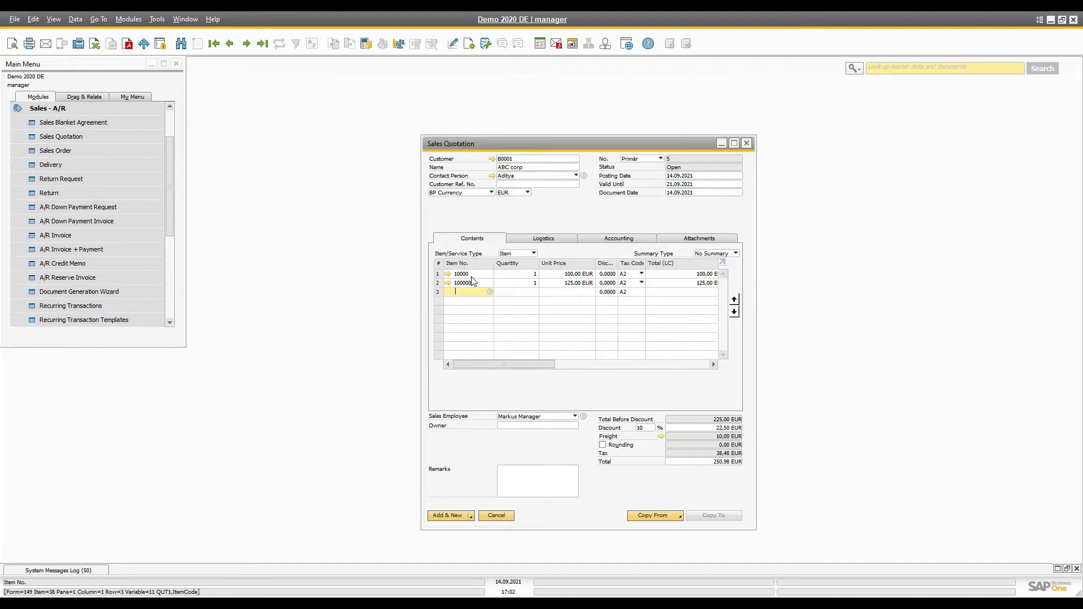
Step: Multi-select Inventory Items 01, 02 and 03 into the quotation lines
left_click(478, 274)
left_click(489, 274)
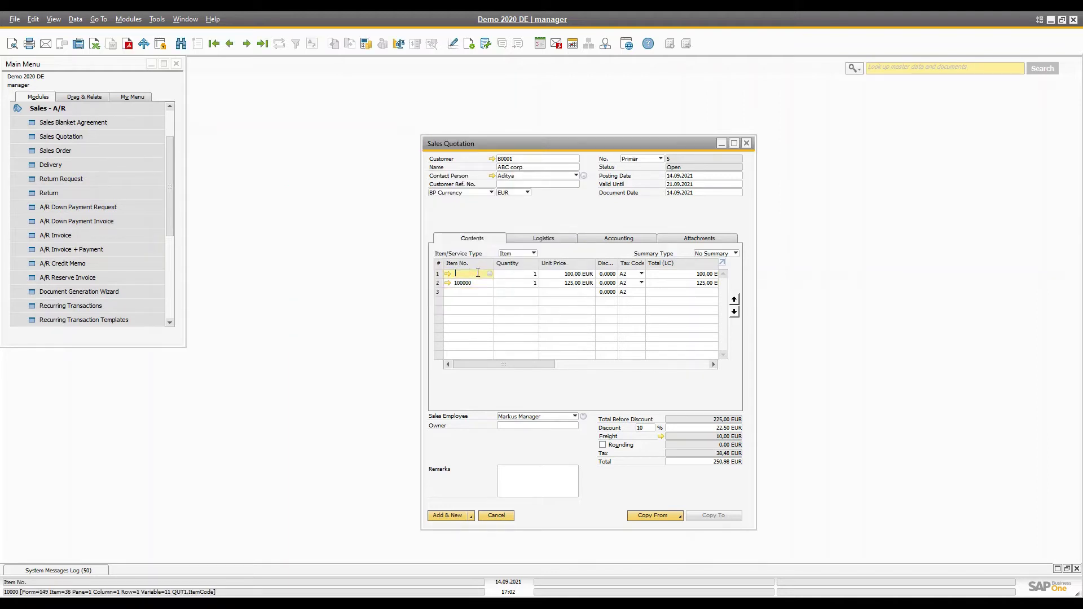
left_click_drag(577, 227, 577, 295)
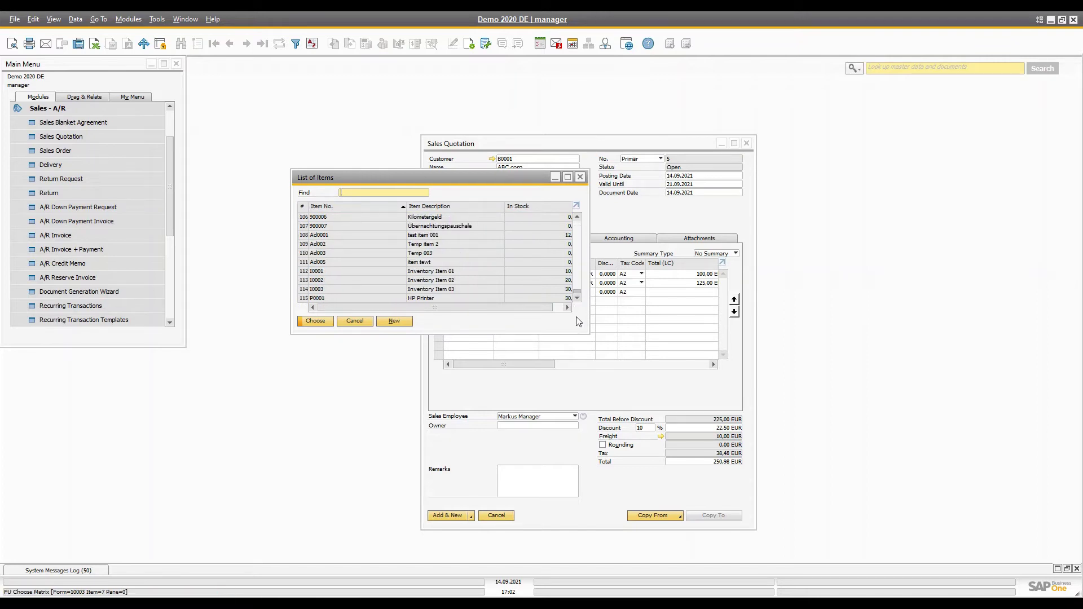
left_click(319, 273)
left_click(319, 288, "ctrl")
left_click(321, 280, "ctrl")
left_click(315, 321)
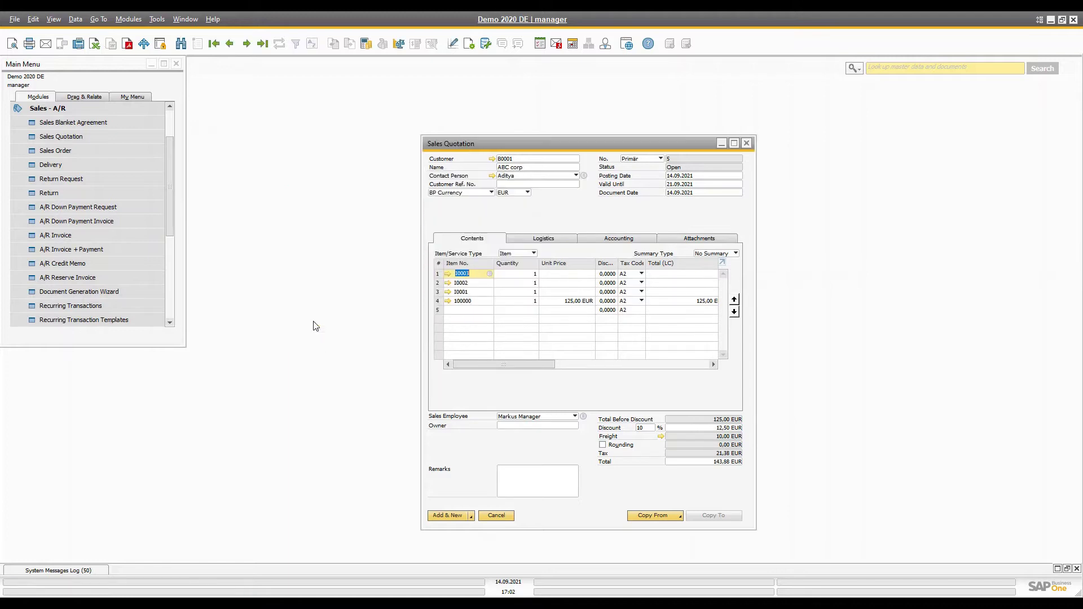
Step: Delete the extra 100000 line, price row 1 at 10 × 12.00 EUR, give row 2 quantity 5
right_click(436, 303)
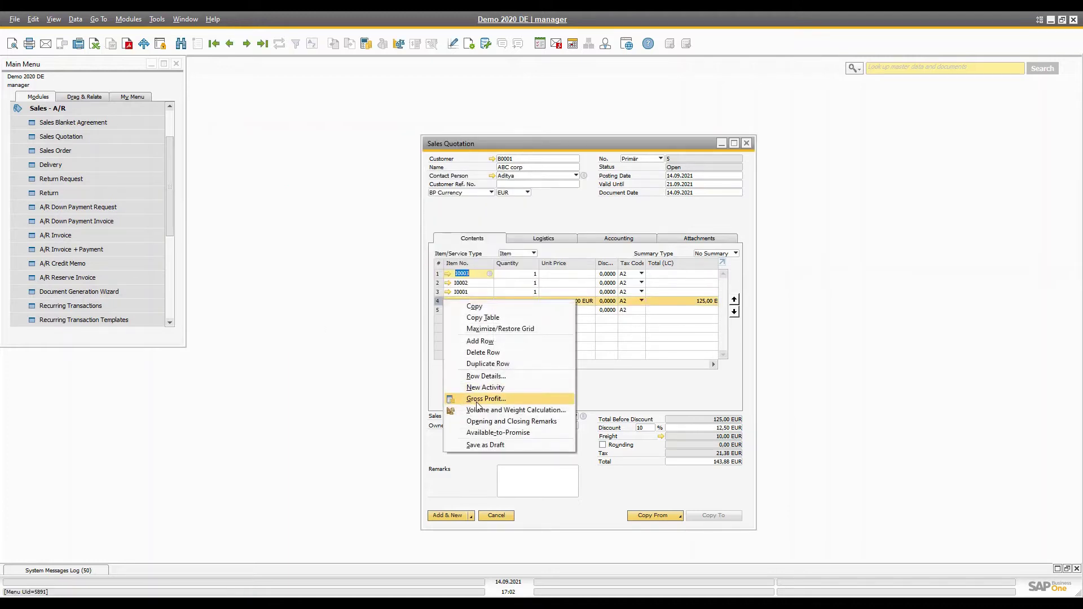
left_click(482, 353)
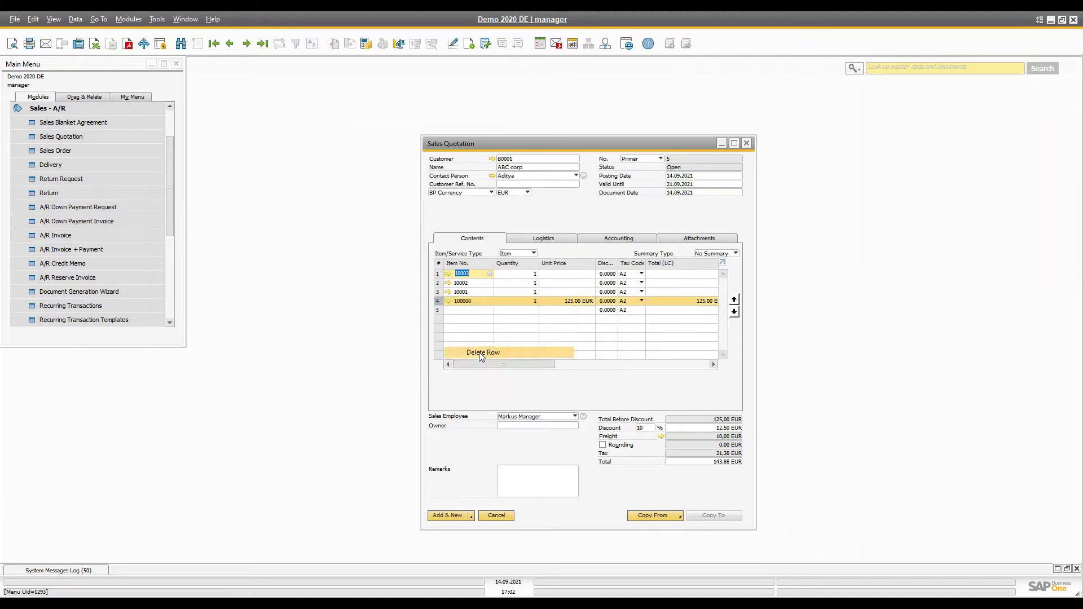
left_click(530, 274)
key("Tab")
key("Tab")
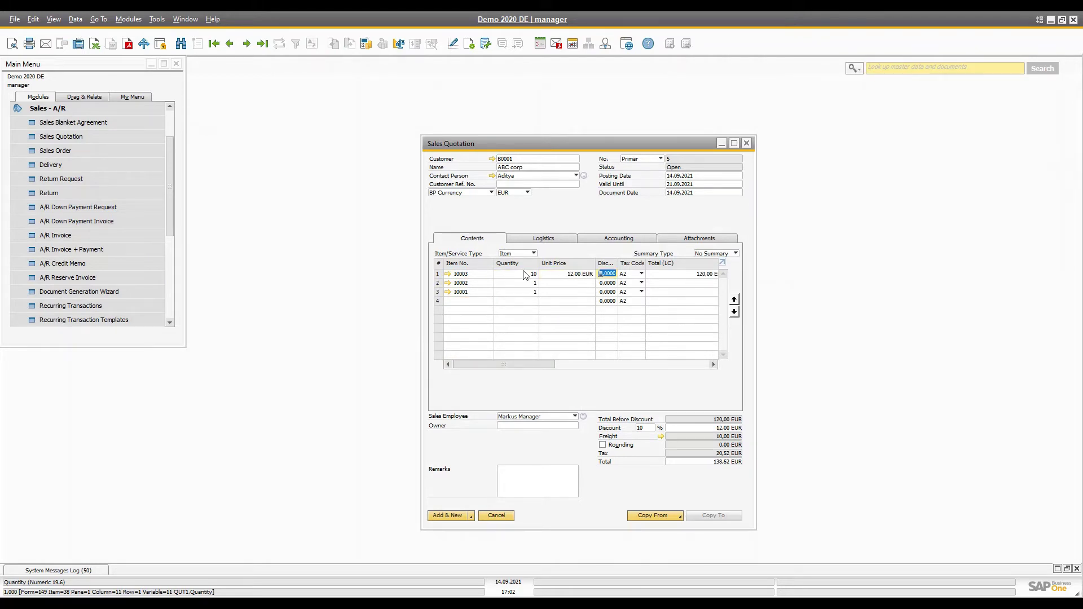
left_click(525, 283)
type("5")
key("Tab")
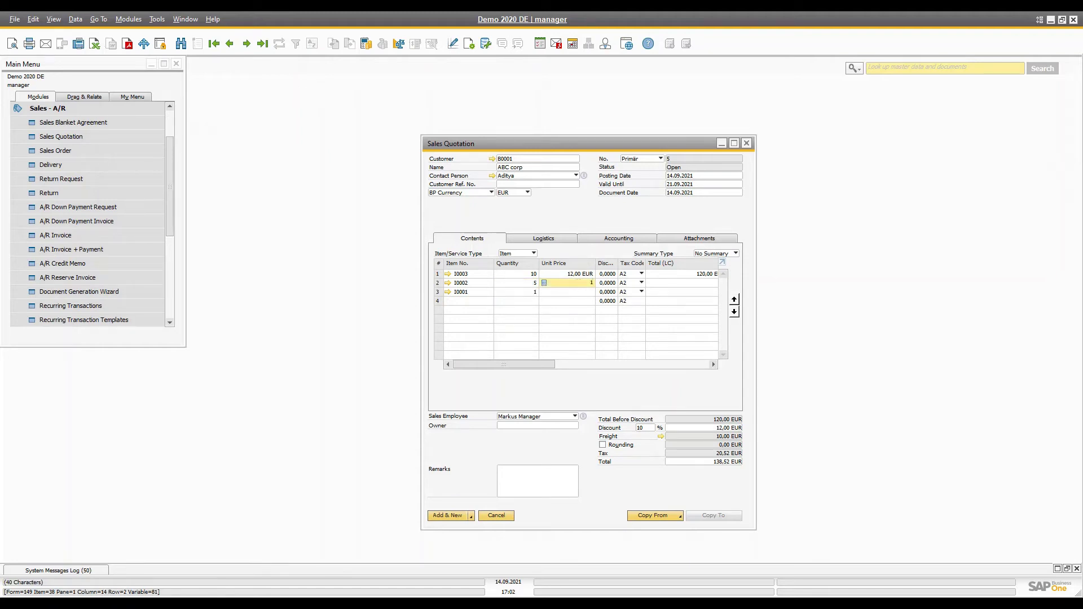
Step: Price row 2 at 10.00 EUR and row 3 at 7 × 4.00 EUR, then add the quotation
key("Tab")
left_click(520, 292)
type("7")
key("Tab")
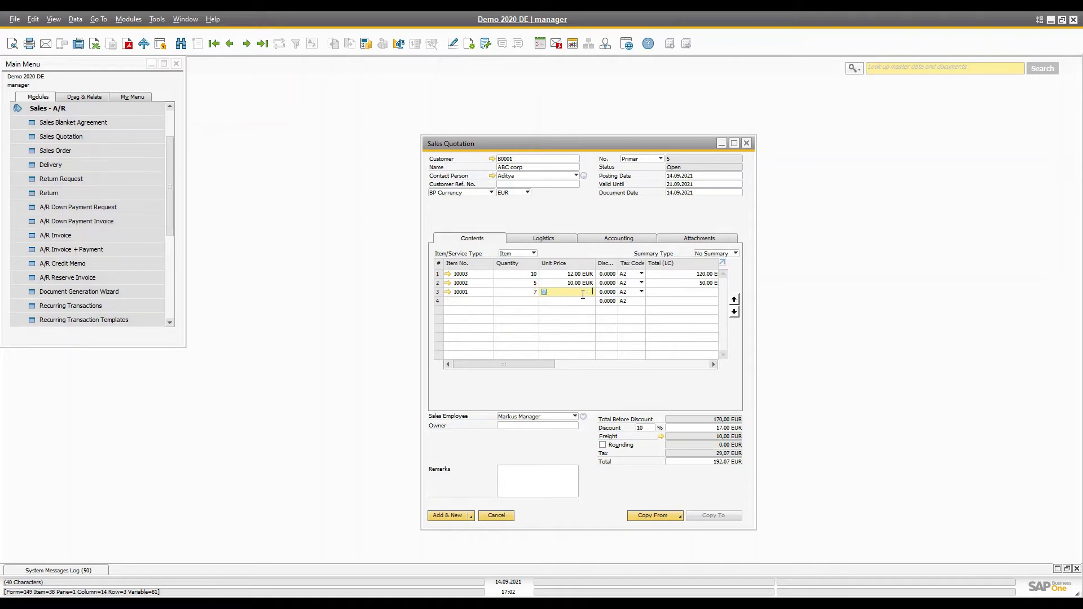
type("4")
key("Tab")
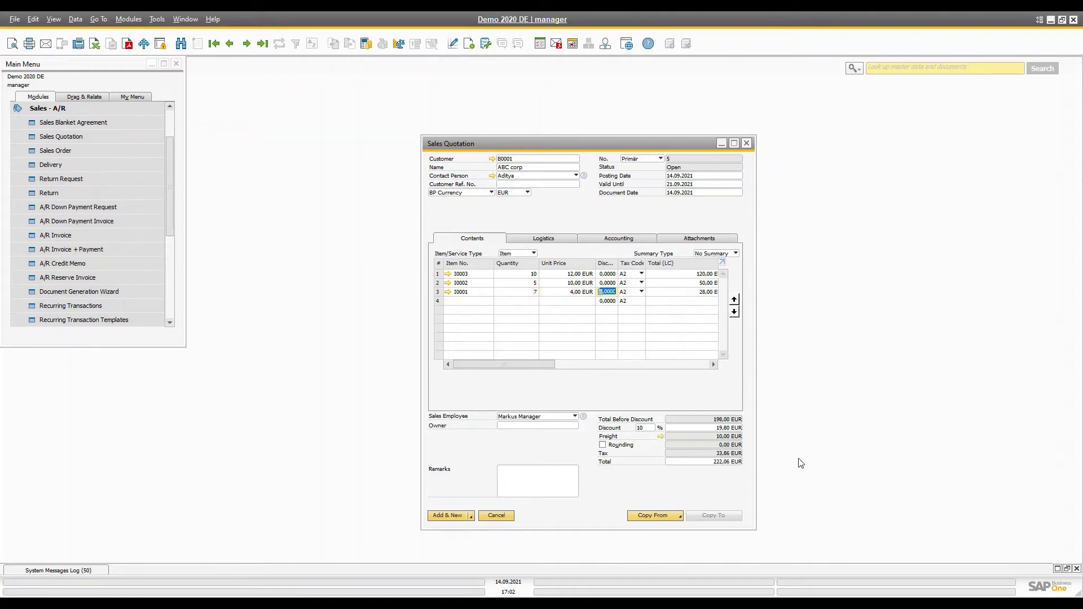
left_click(460, 515)
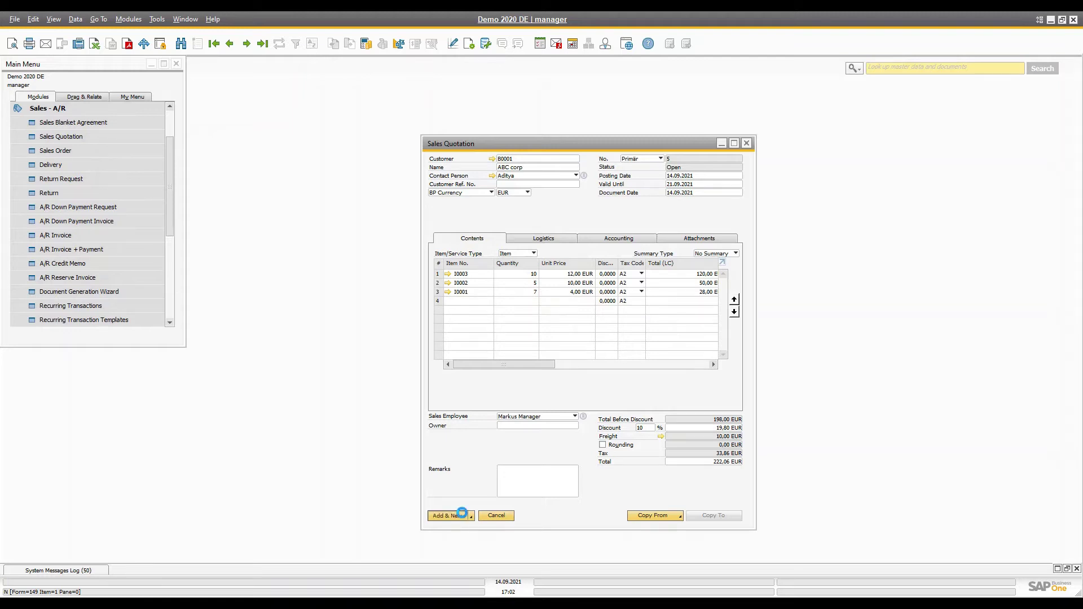
Step: Copy quotation 5 to a sales order with delivery date 22.09.2021
left_click(263, 45)
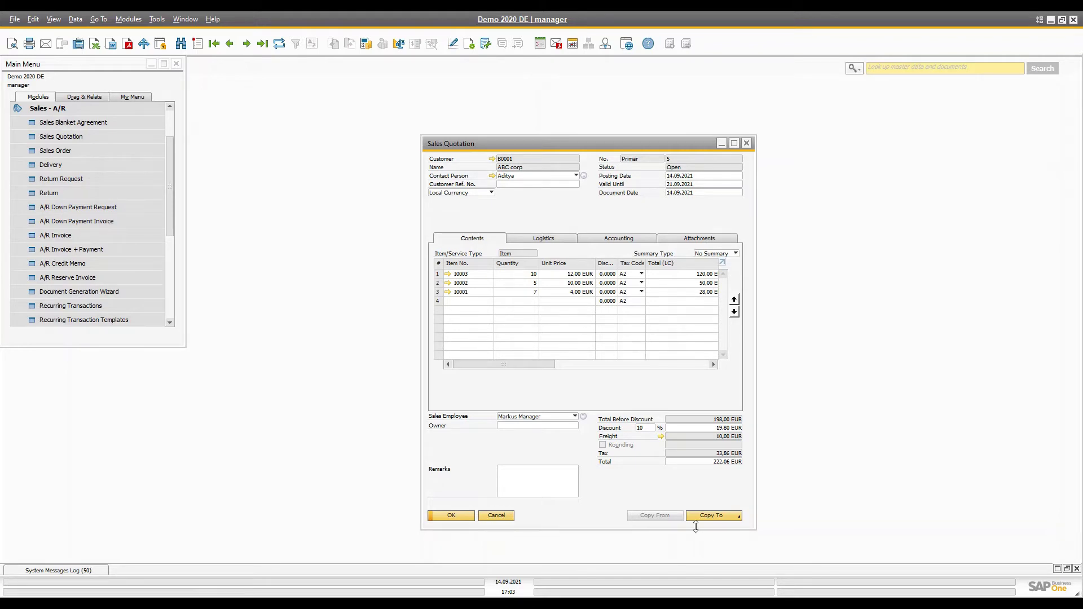
left_click(720, 516)
left_click(720, 527)
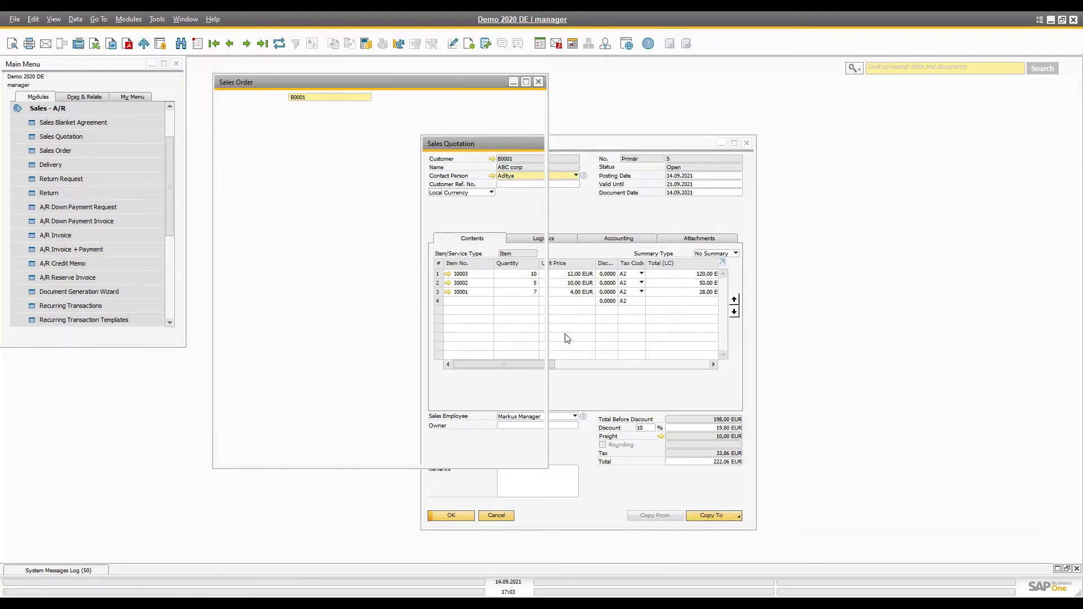
left_click_drag(375, 82, 423, 102)
left_click(577, 142)
left_click(579, 142)
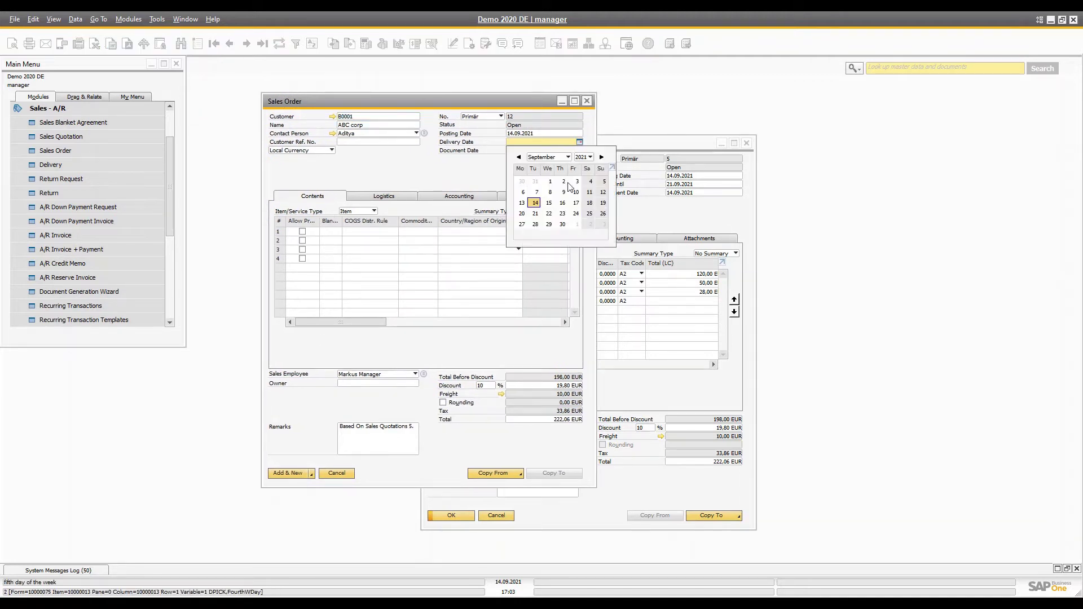
left_click(550, 215)
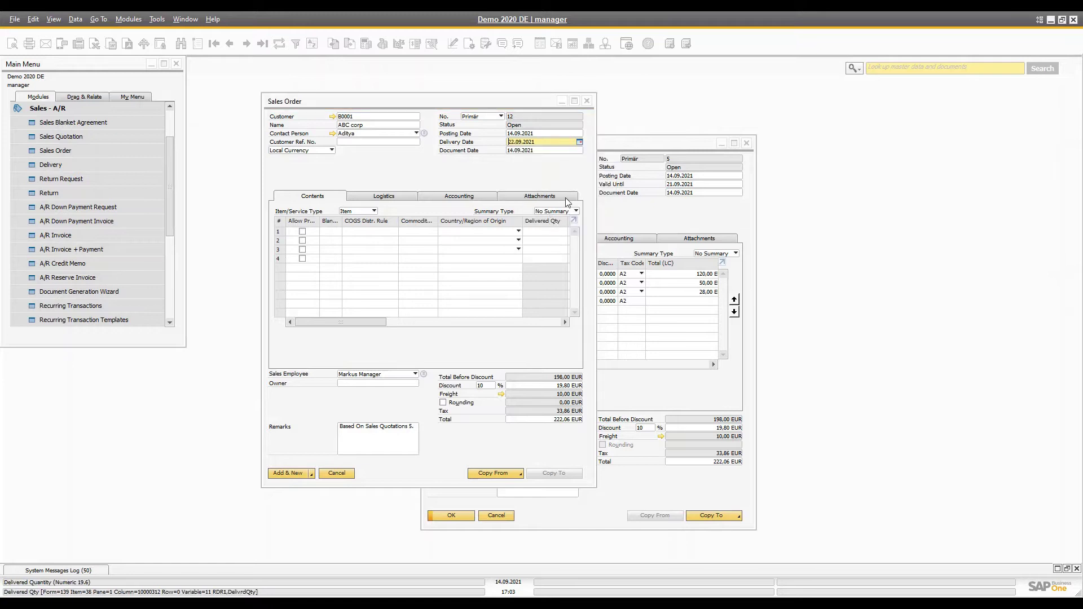
Step: Apply the new date to all rows, add the order, and reopen Sales Order 12
left_click_drag(333, 323, 410, 333)
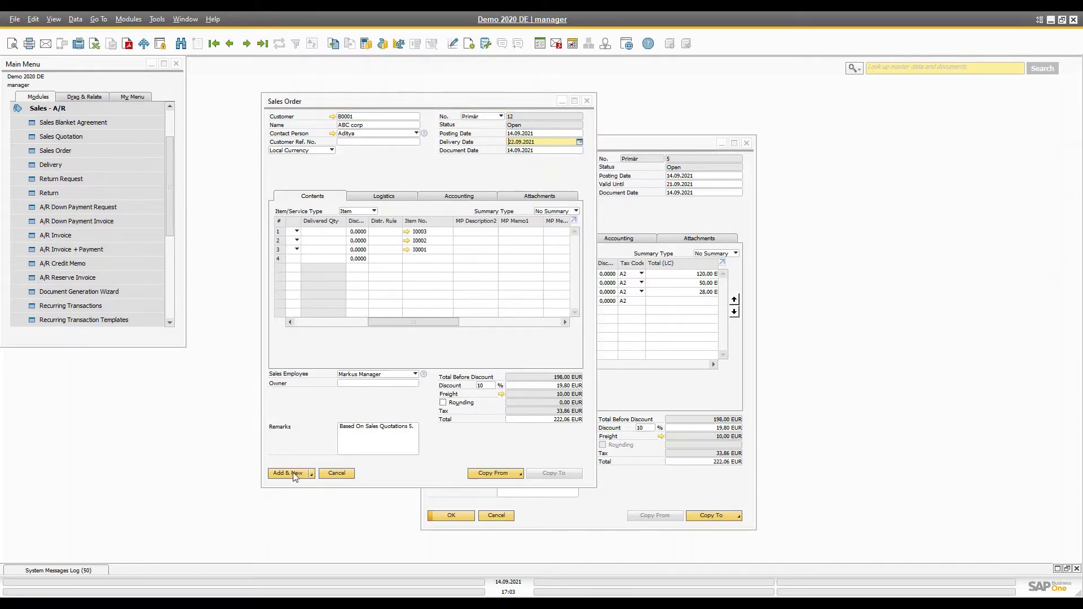
left_click(294, 473)
left_click(429, 330)
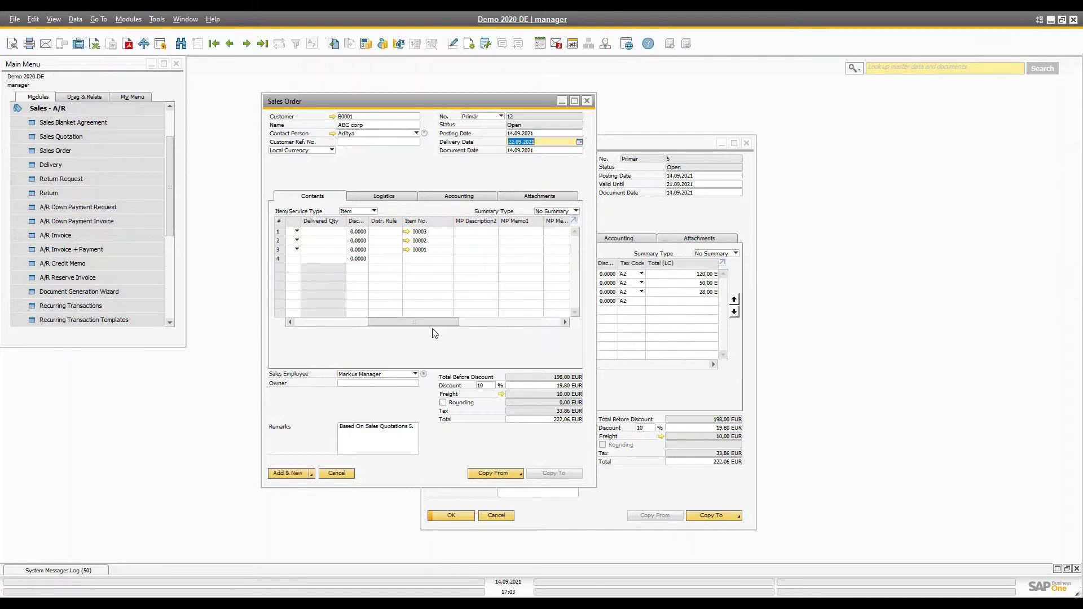
left_click(292, 476)
left_click(260, 44)
left_click_drag(455, 99, 333, 89)
left_click_drag(592, 143, 730, 116)
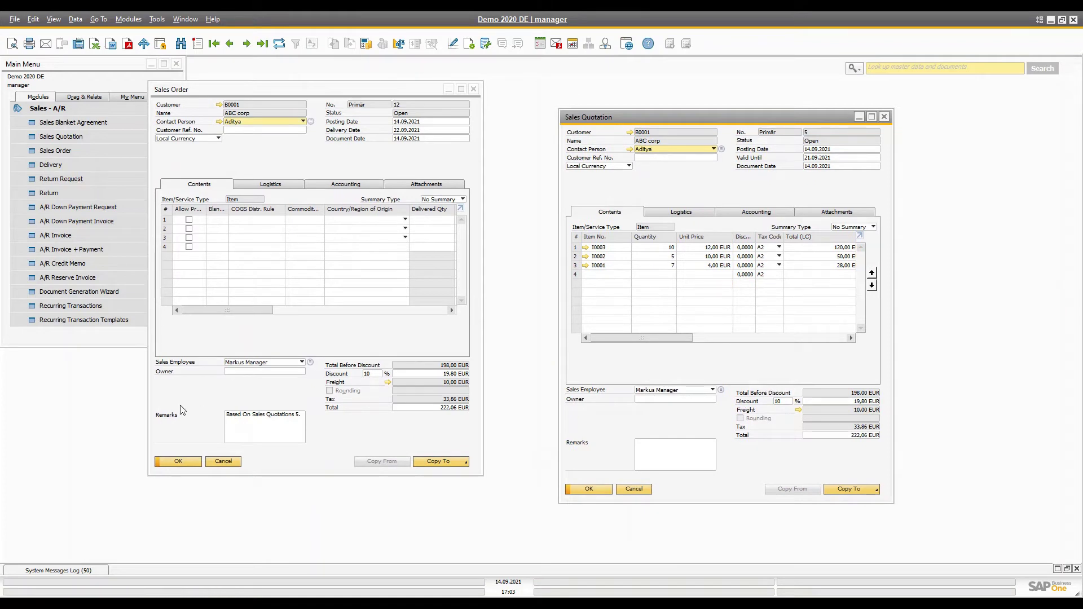
Step: Change ABC corp's business partner type from Lead to Customer and update the record
left_click(219, 105)
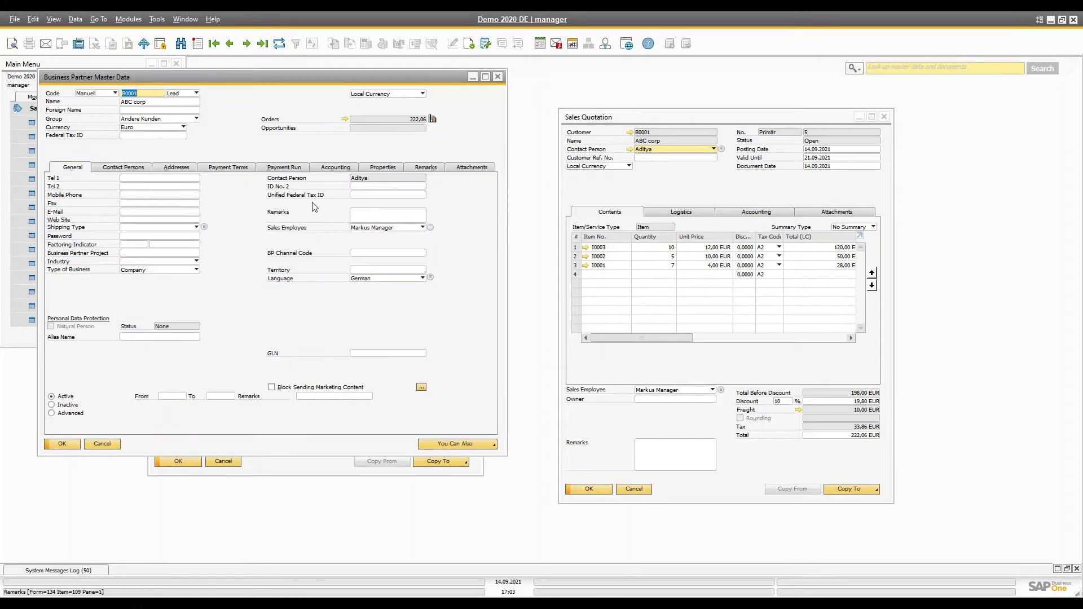
left_click_drag(254, 80, 768, 167)
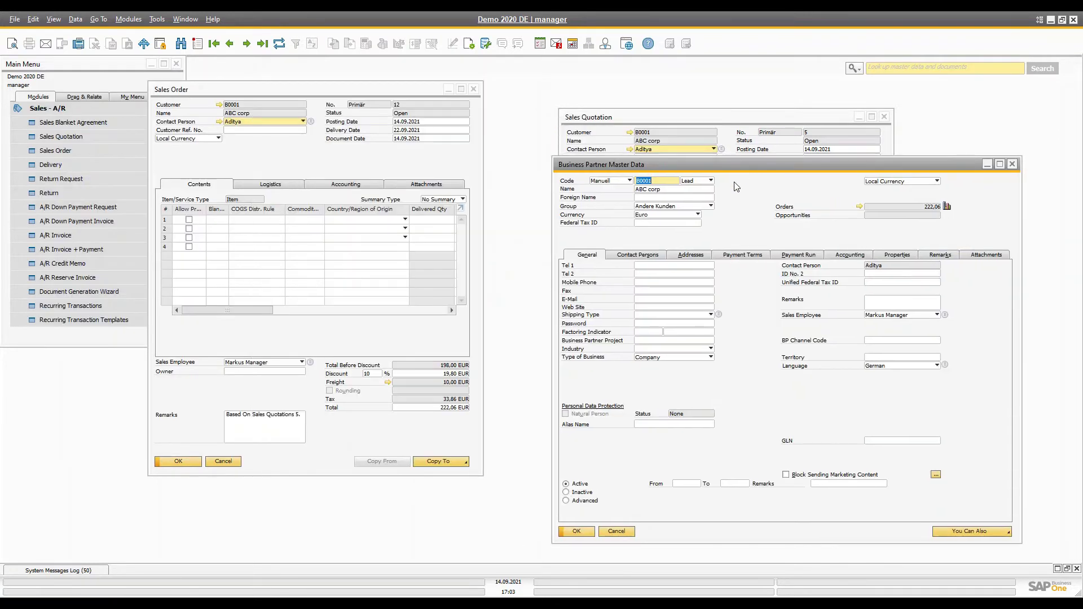
left_click(708, 182)
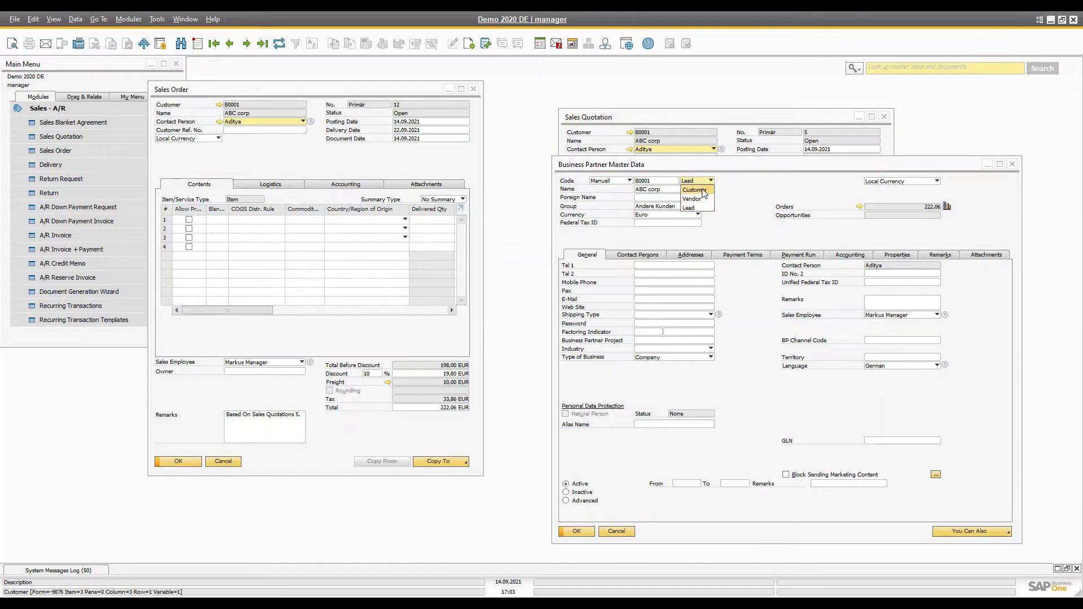
left_click(703, 193)
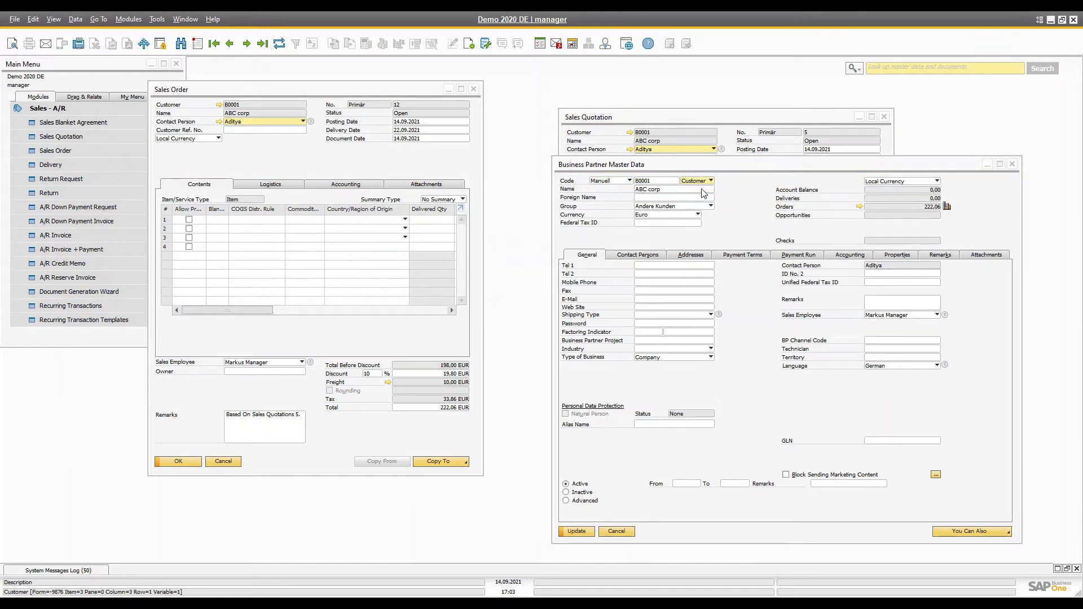
left_click(586, 531)
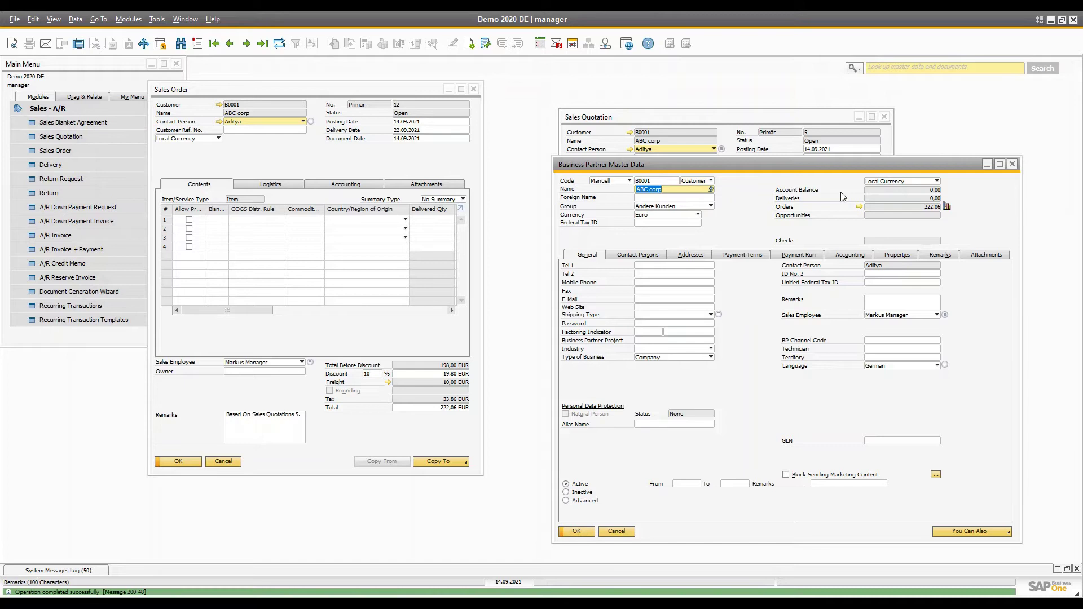
left_click_drag(645, 169, 651, 165)
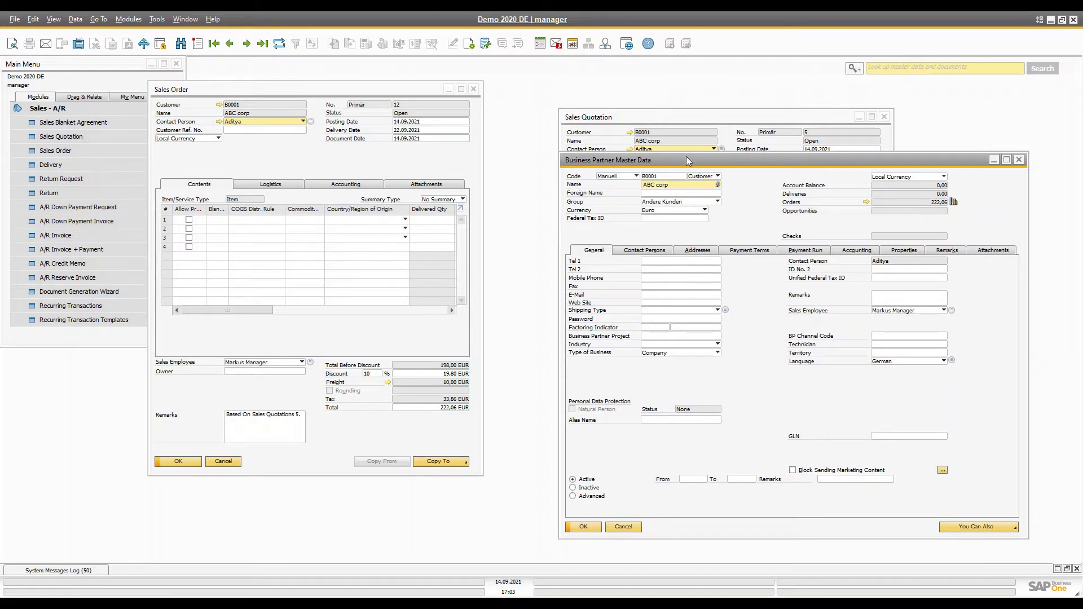
left_click_drag(648, 160, 512, 157)
Step: Add a new ship-to address NearMYHouse to ABC corp and update the record
left_click(565, 247)
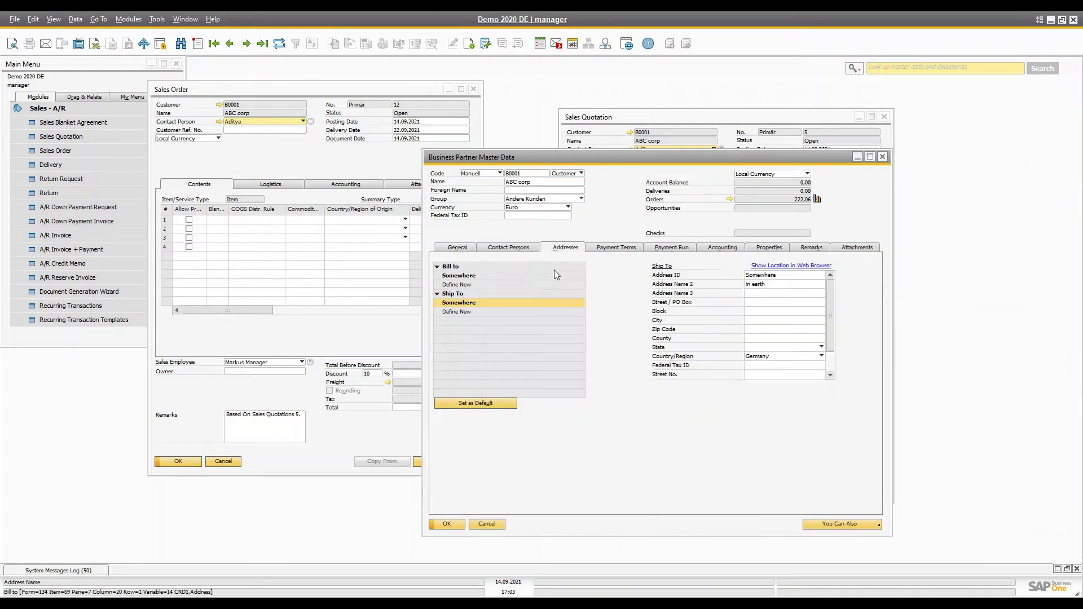
left_click(470, 310)
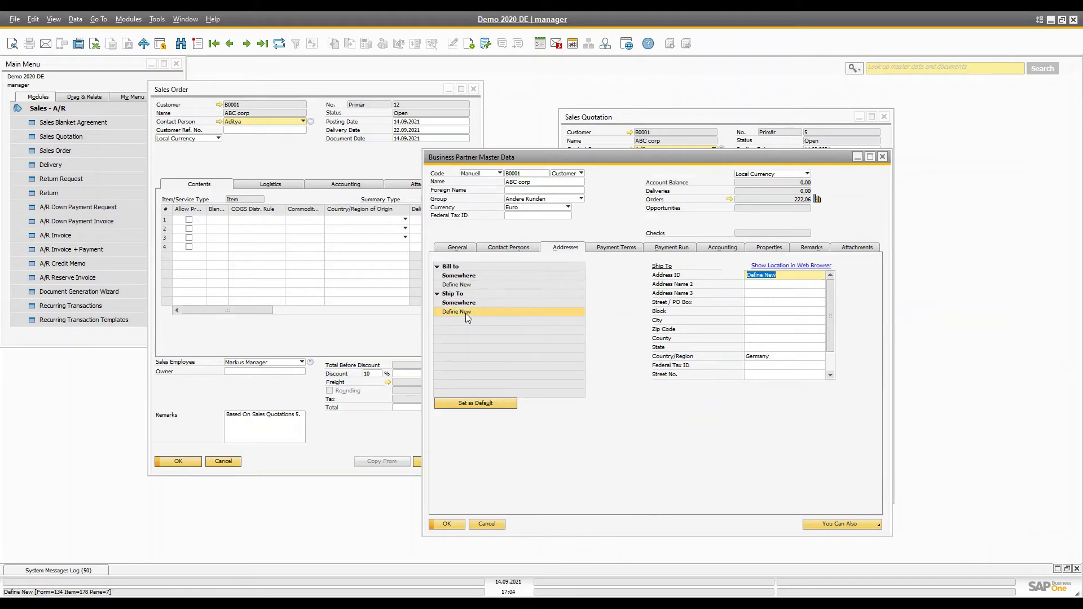
double_click(781, 276)
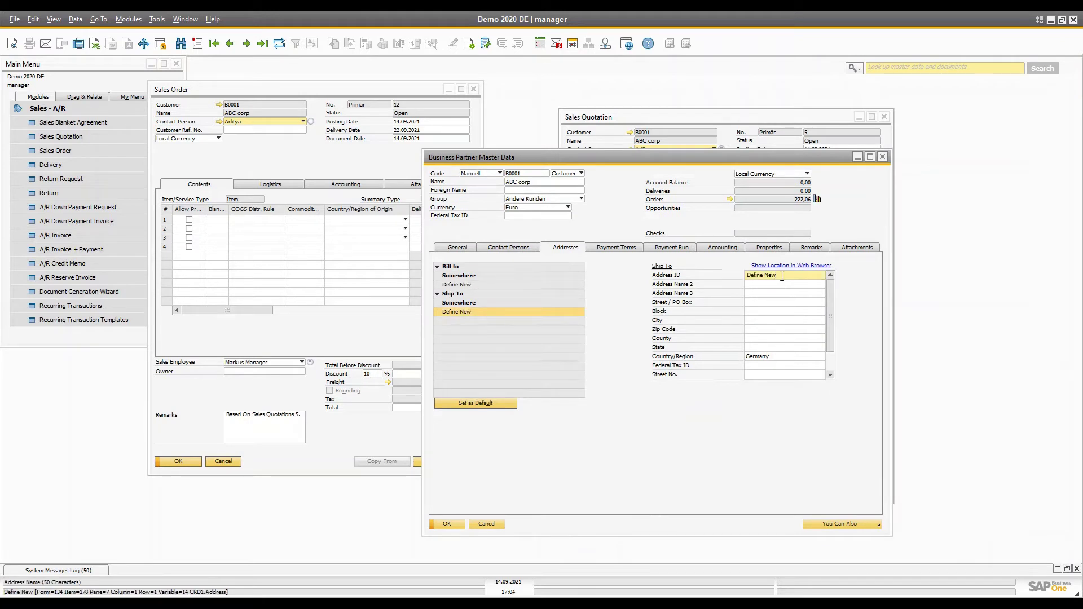
type("NEa")
key("Tab")
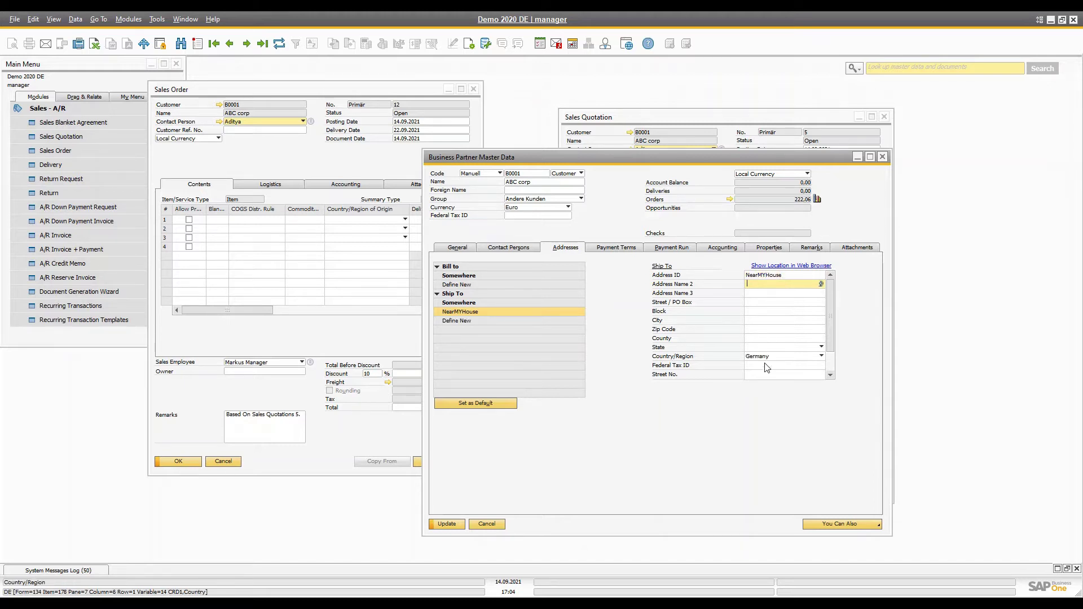
left_click(756, 321)
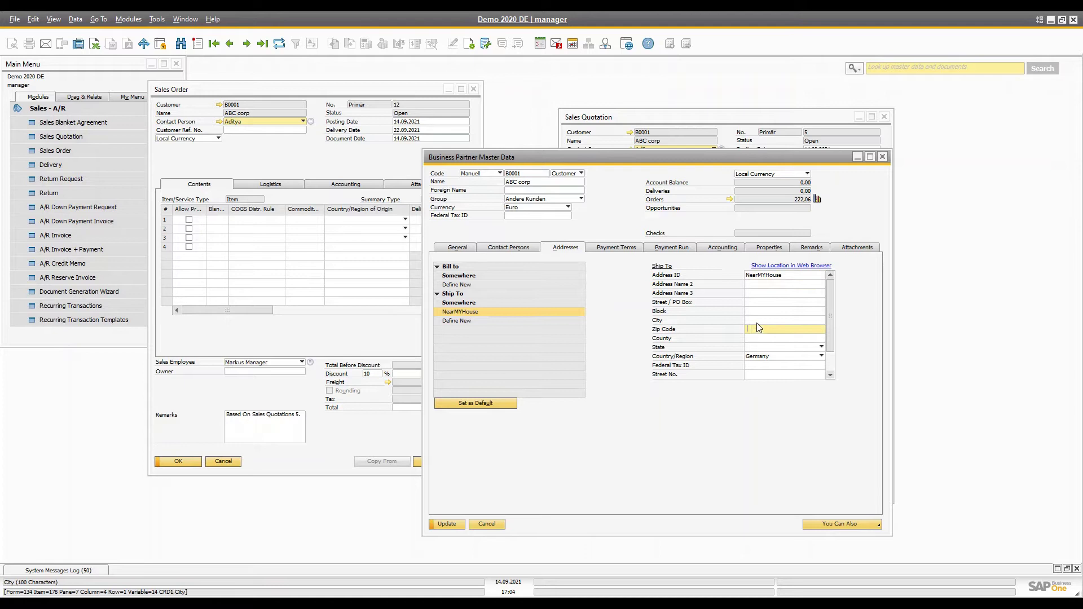
type("23124")
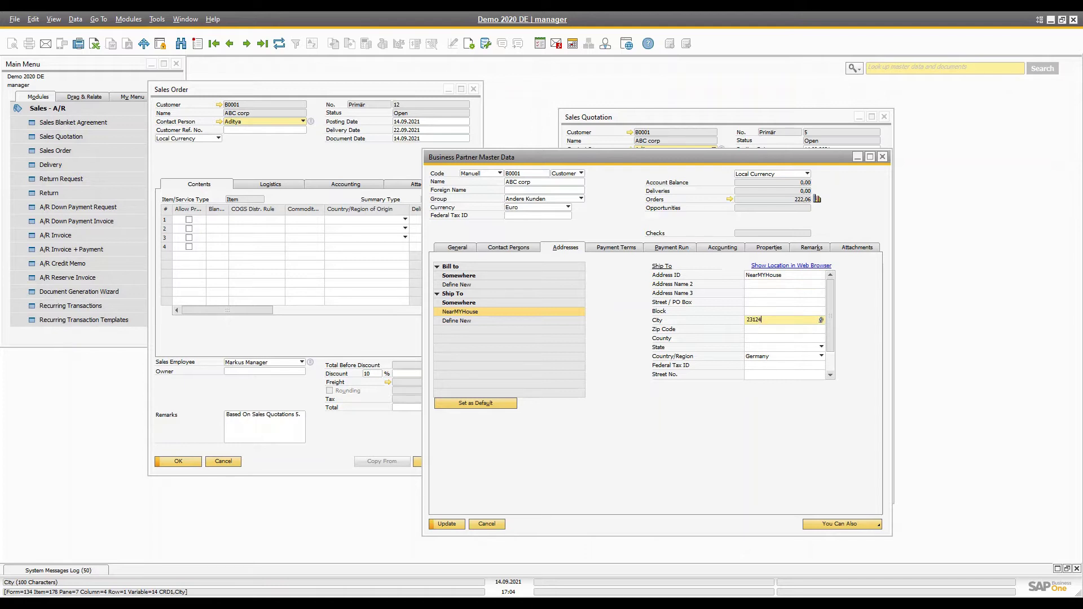
left_click(447, 524)
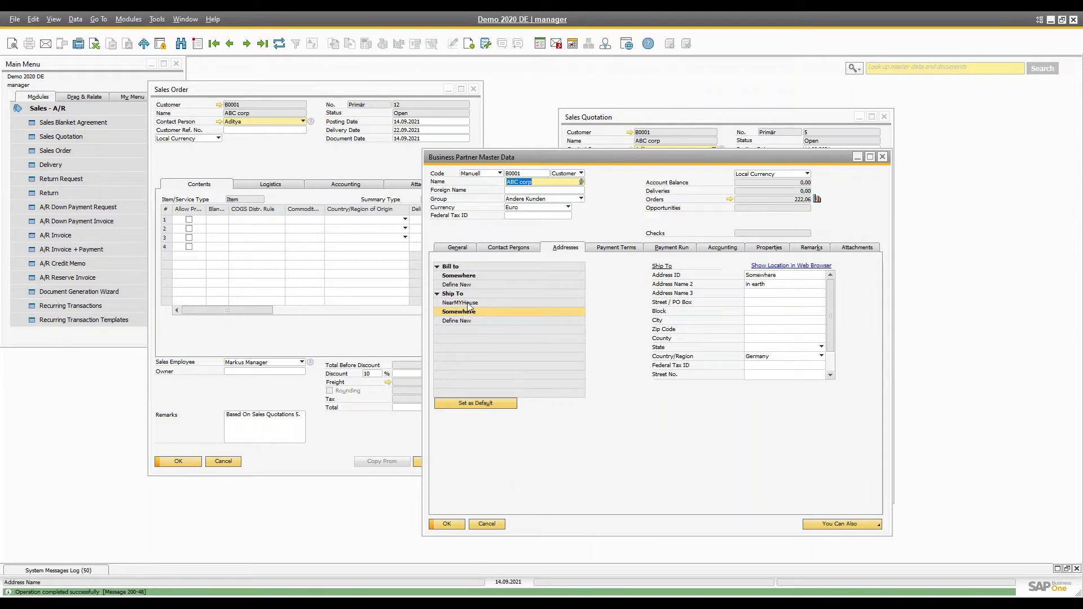
Step: Check the Somewhere ship-to address, then bring Sales Order 12 to the front
left_click(451, 311)
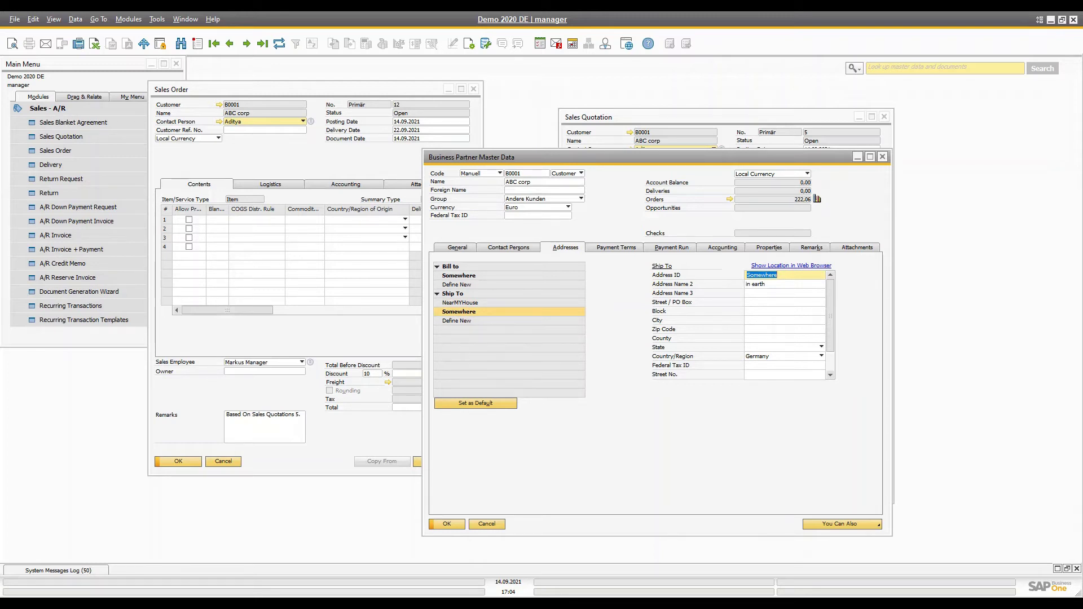
left_click_drag(661, 162, 772, 156)
left_click(191, 307)
left_click_drag(194, 309, 290, 309)
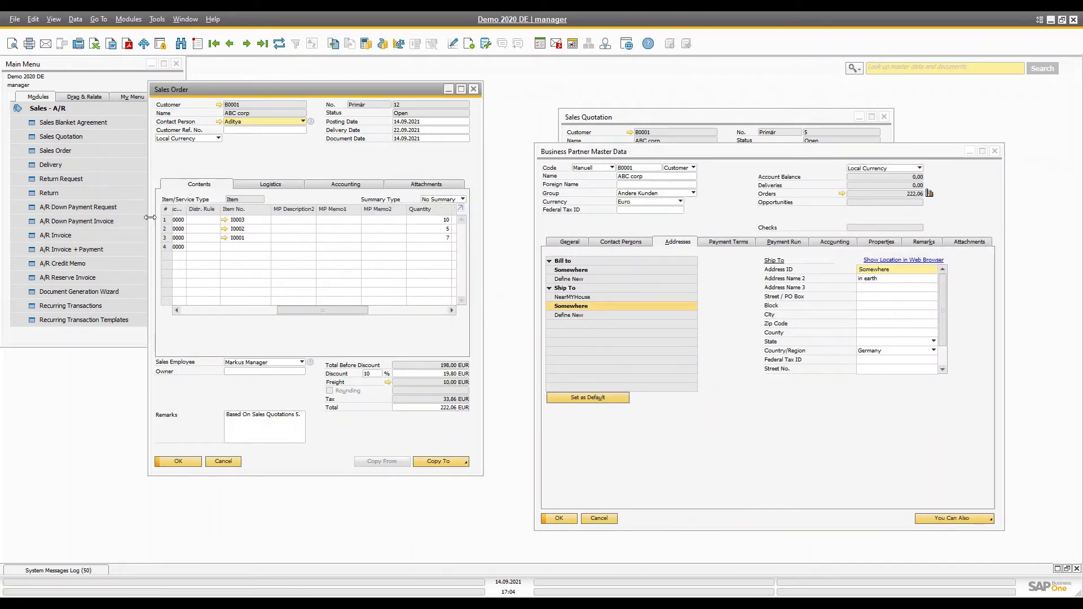
Step: Look over the sales order's ship-to and bill-to addresses, then return to the item lines
right_click(165, 207)
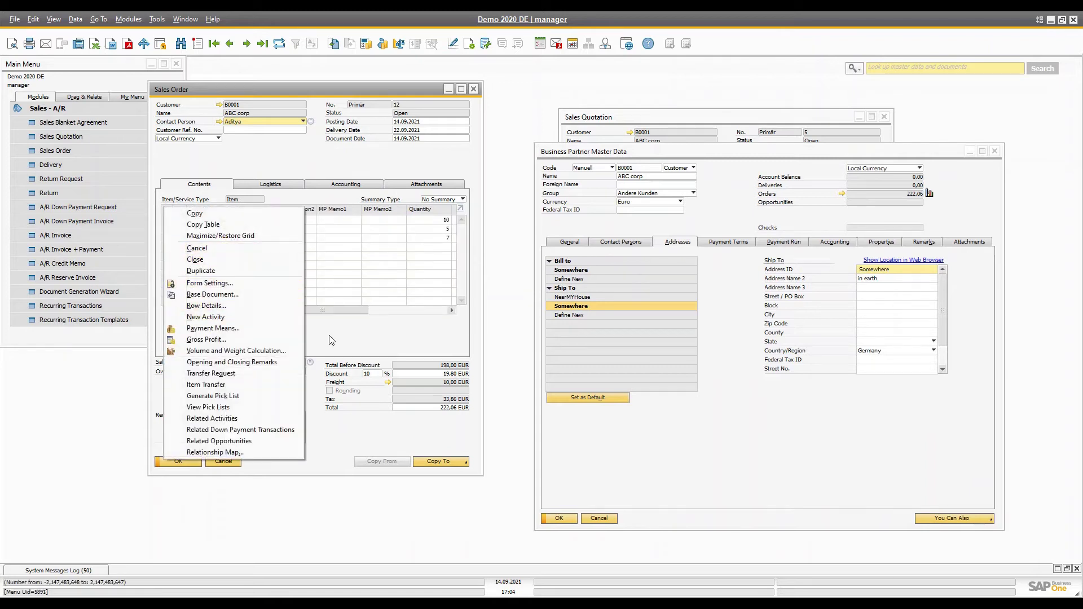
left_click(332, 340)
left_click(271, 185)
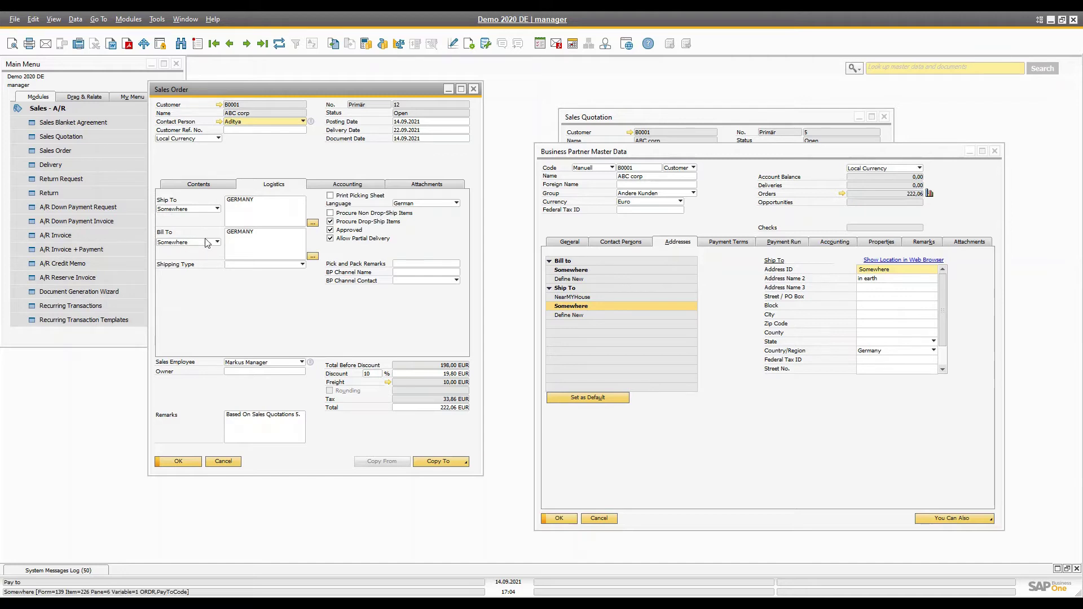
left_click(200, 185)
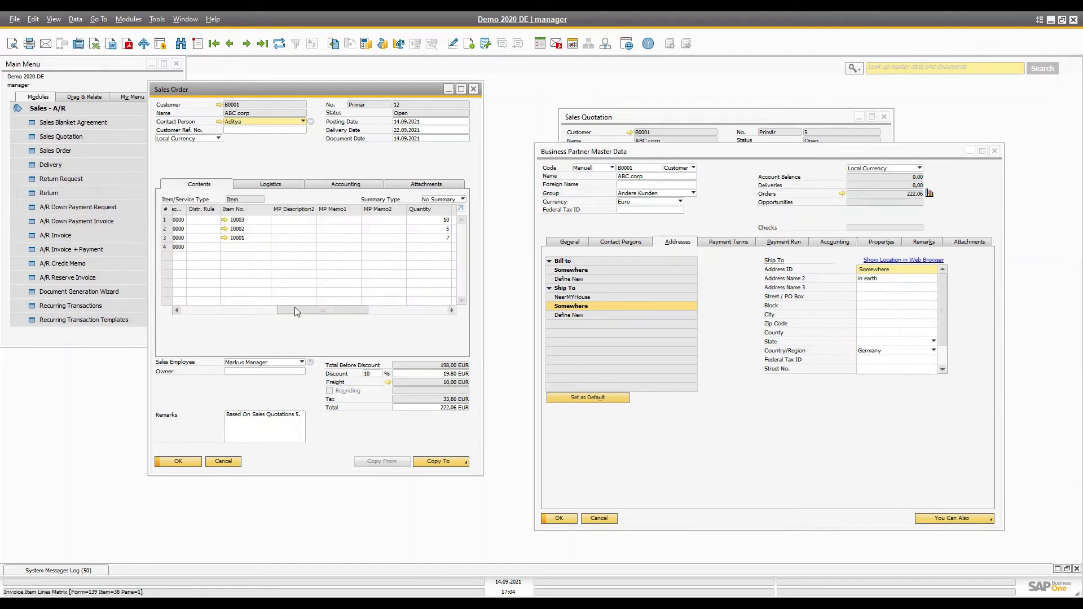
left_click(168, 228)
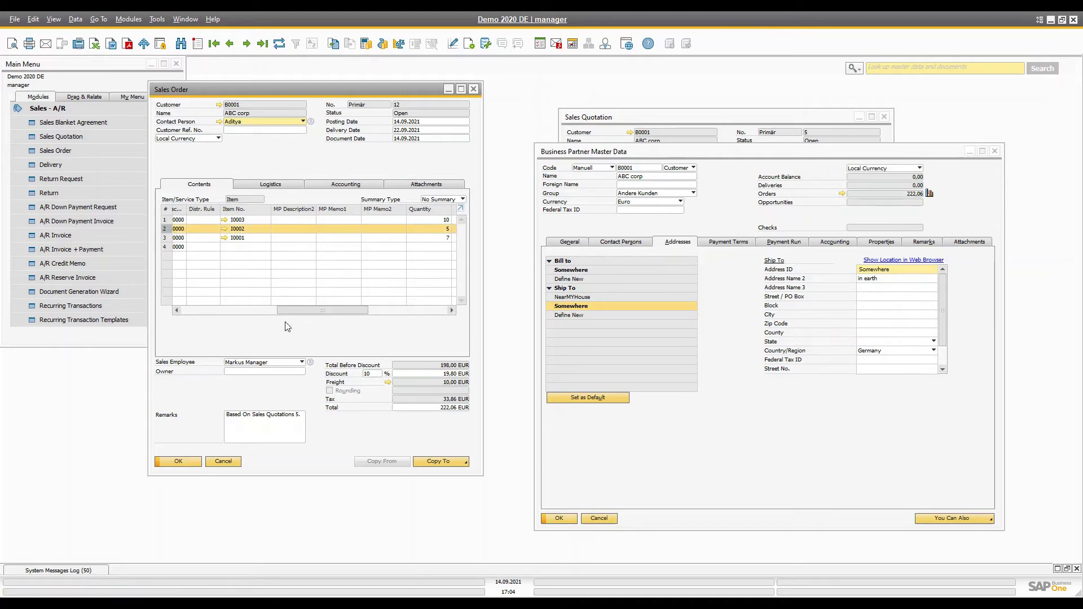
Step: In Form Settings, make the Ship-to Name and Shipping Type columns visible and active
right_click(172, 209)
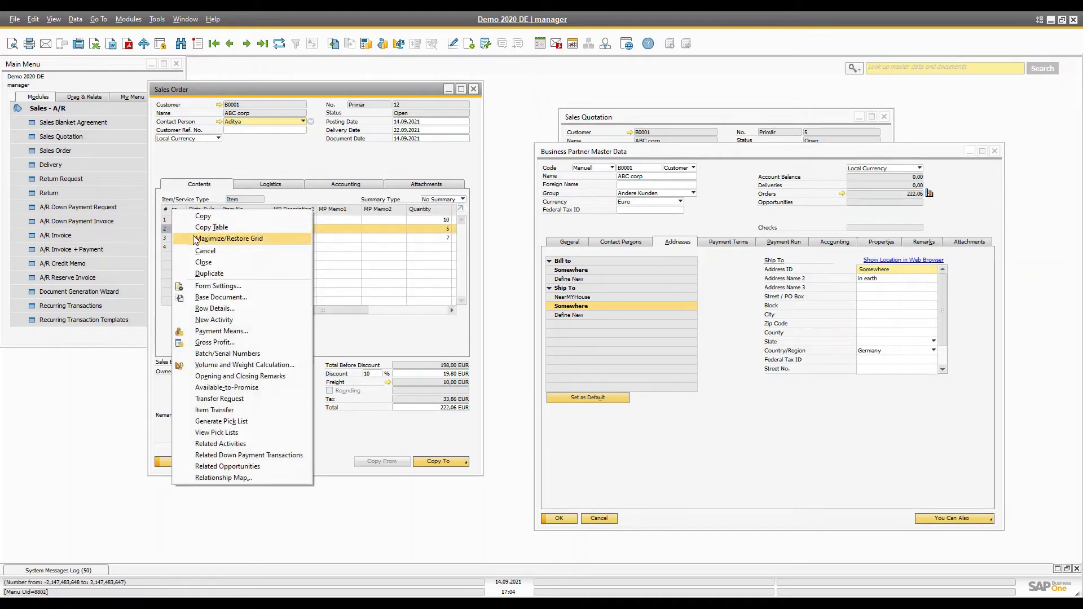
left_click(219, 286)
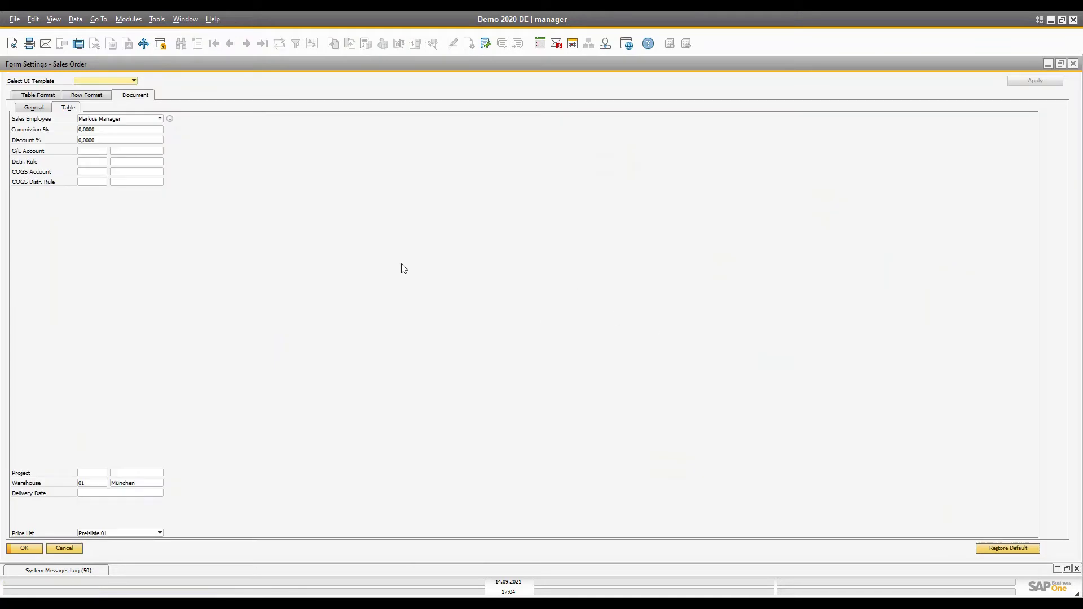
left_click(34, 107)
left_click(38, 95)
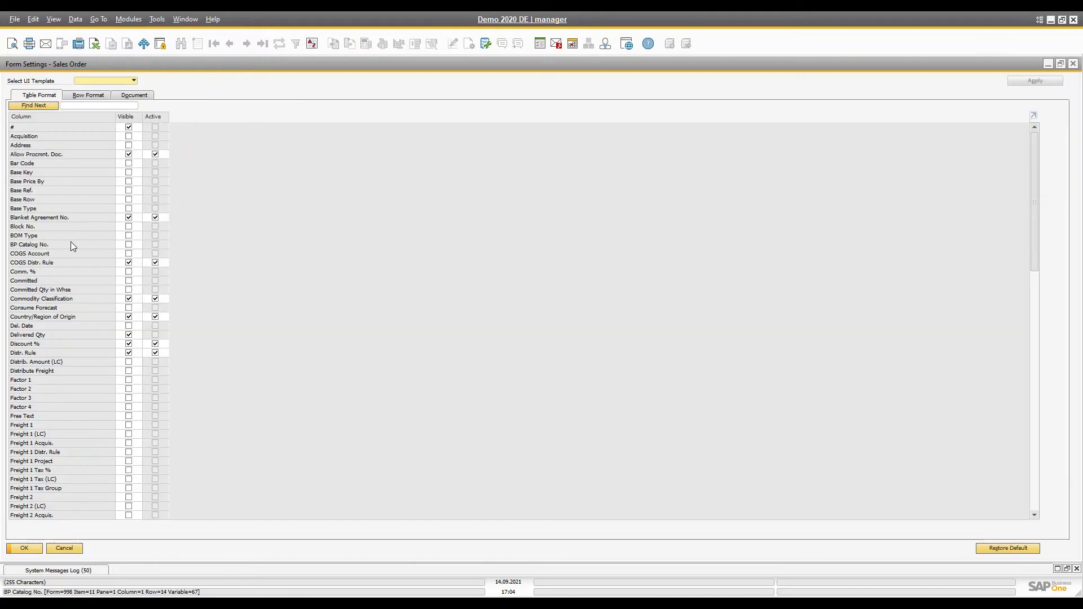
scroll(73, 283, "down", 5)
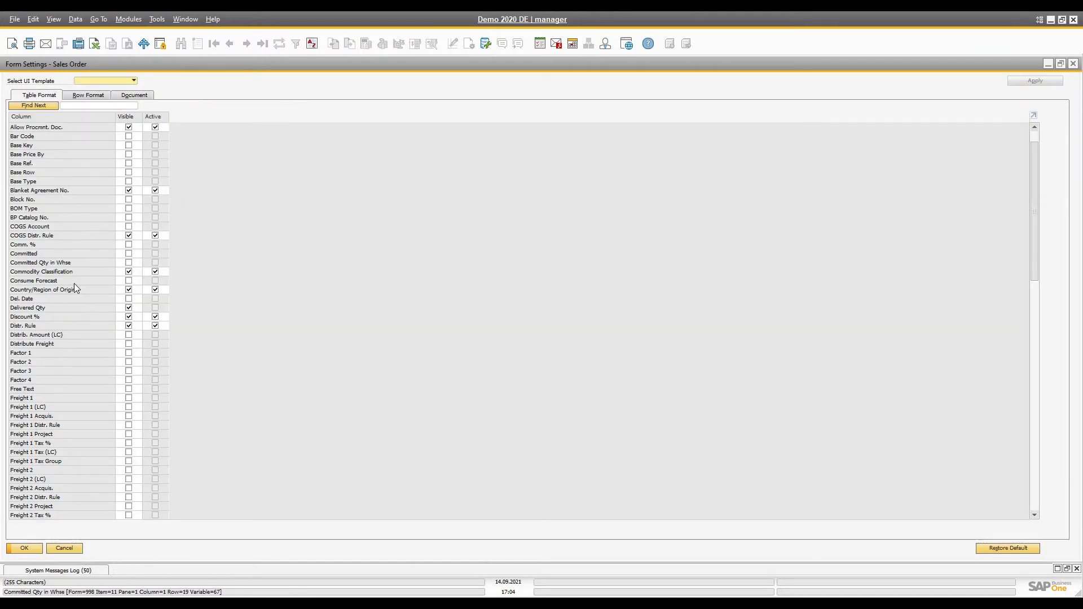
scroll(93, 440, "down", 4)
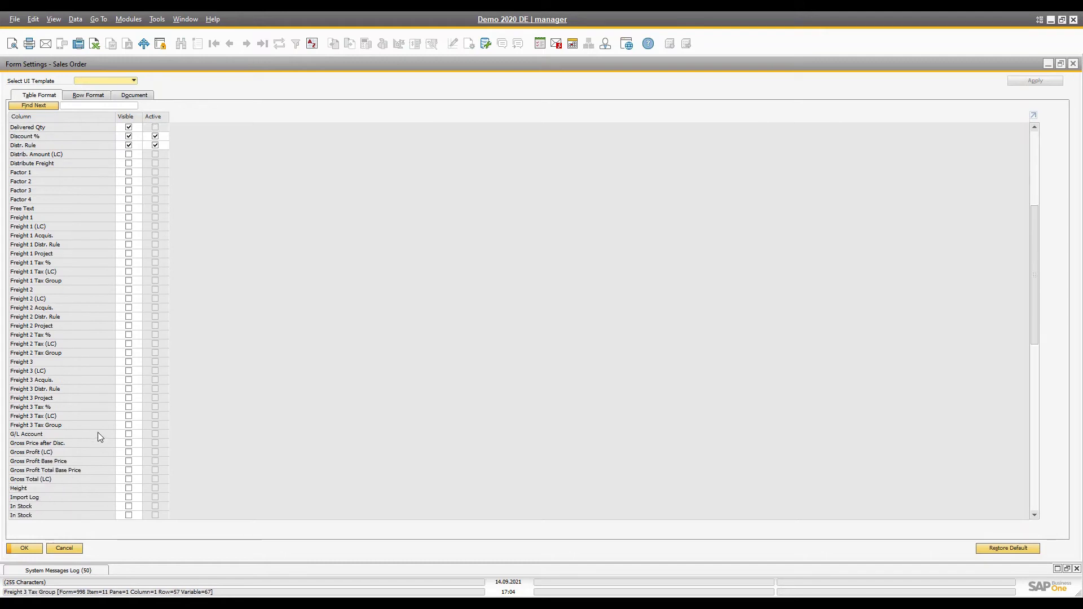
scroll(103, 451, "down", 12)
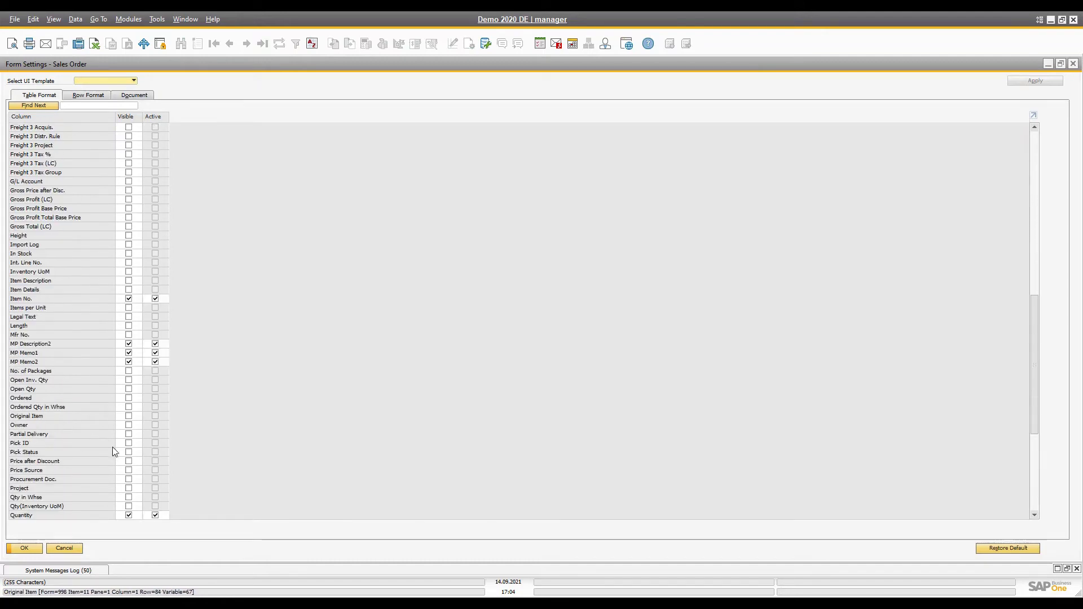
left_click(128, 461)
left_click(129, 470)
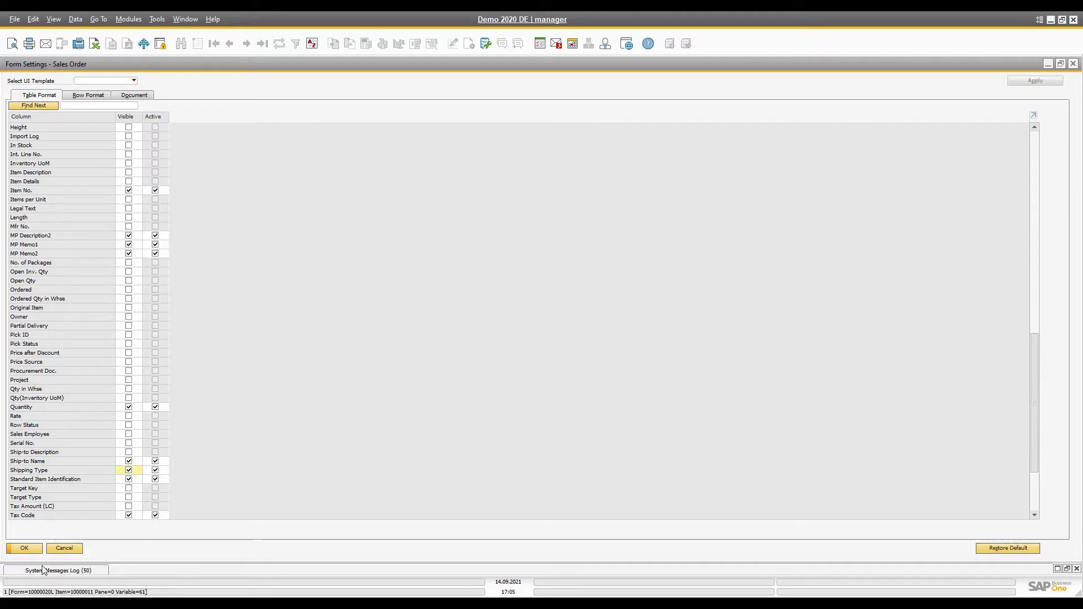
left_click(25, 548)
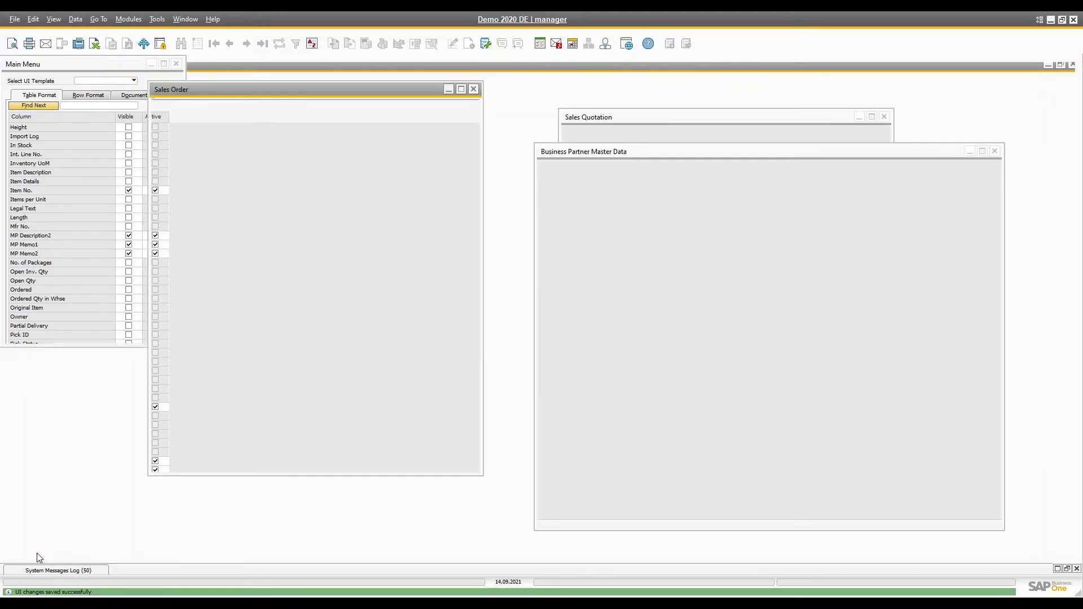
Step: Set line 3's Ship-to Name to Somewhere and check line 2's shipping type options
left_click_drag(311, 310, 389, 313)
left_click(351, 221)
left_click(299, 237)
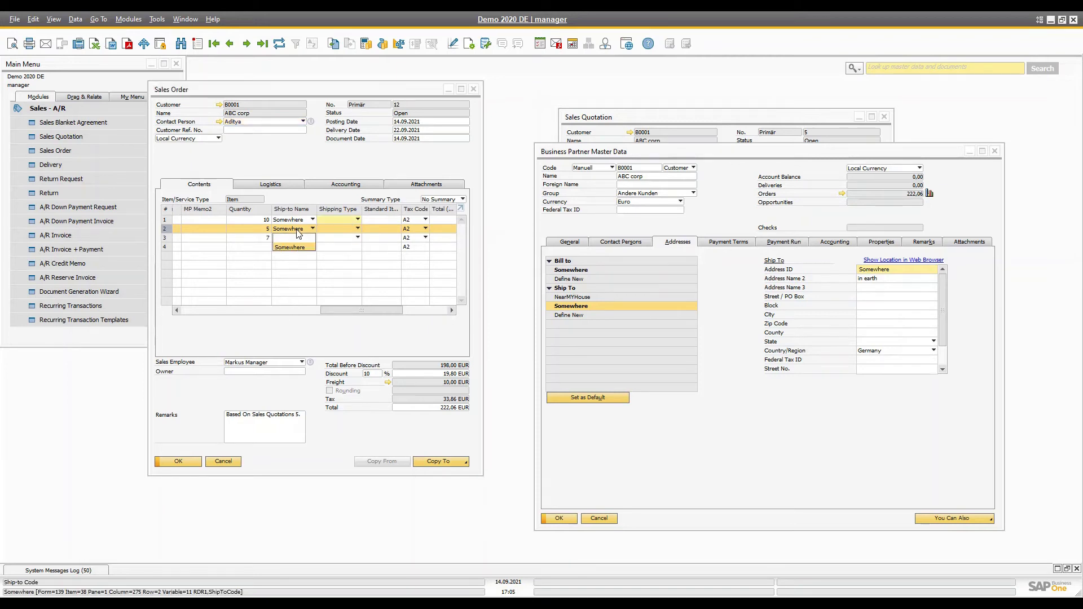
left_click(294, 248)
left_click(349, 231)
left_click(344, 229)
left_click(263, 151)
left_click(279, 310)
left_click_drag(299, 320, 370, 308)
Step: Change line 2's Ship-to Name to NearMYHouse and update Sales Order 12
left_click(344, 228)
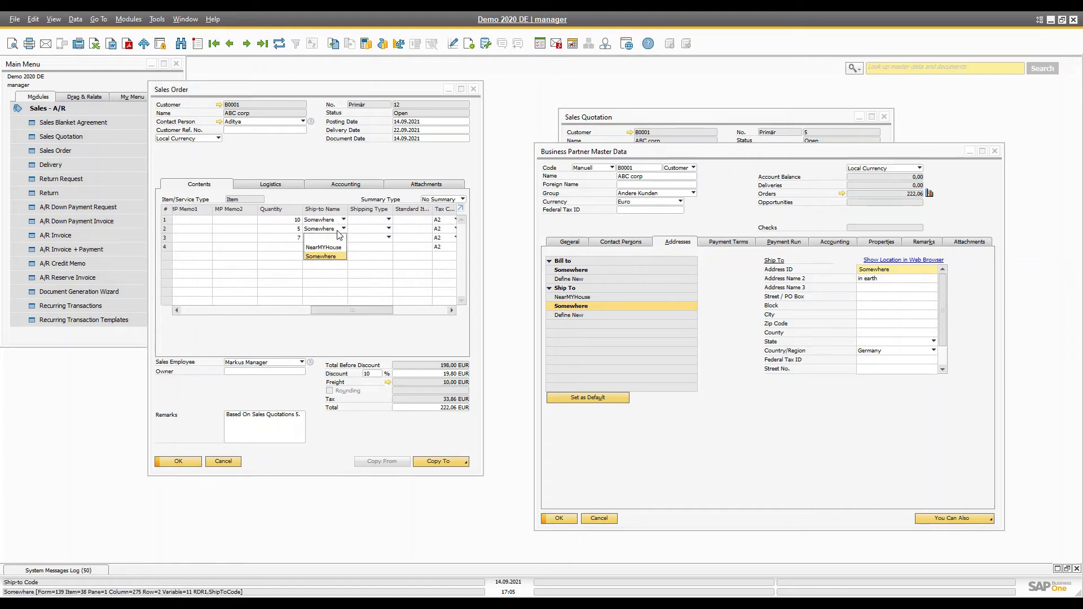
left_click(340, 245)
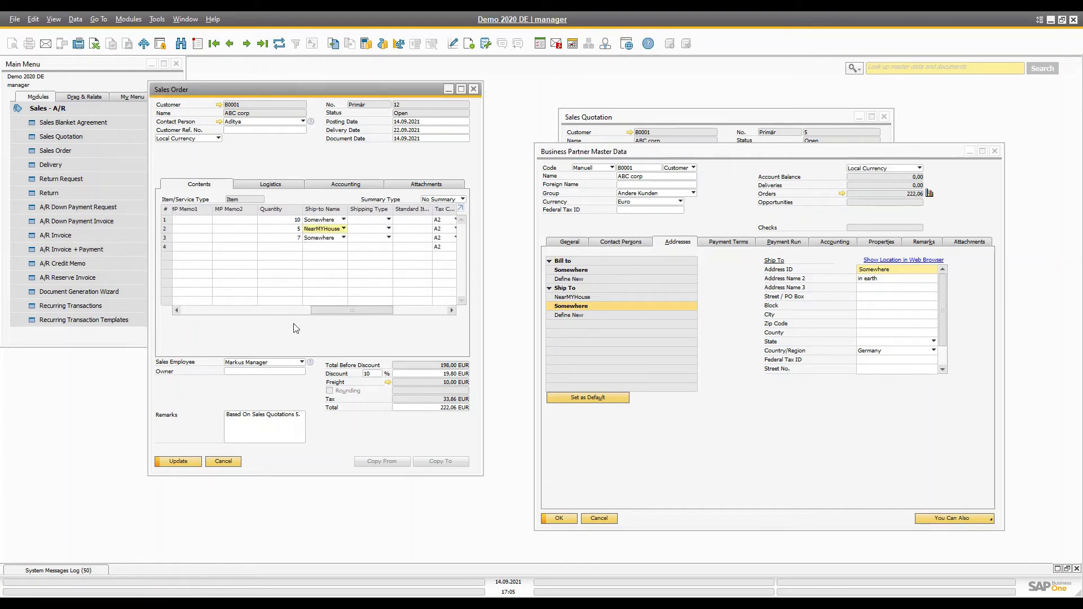
left_click(182, 462)
left_click_drag(226, 309, 275, 313)
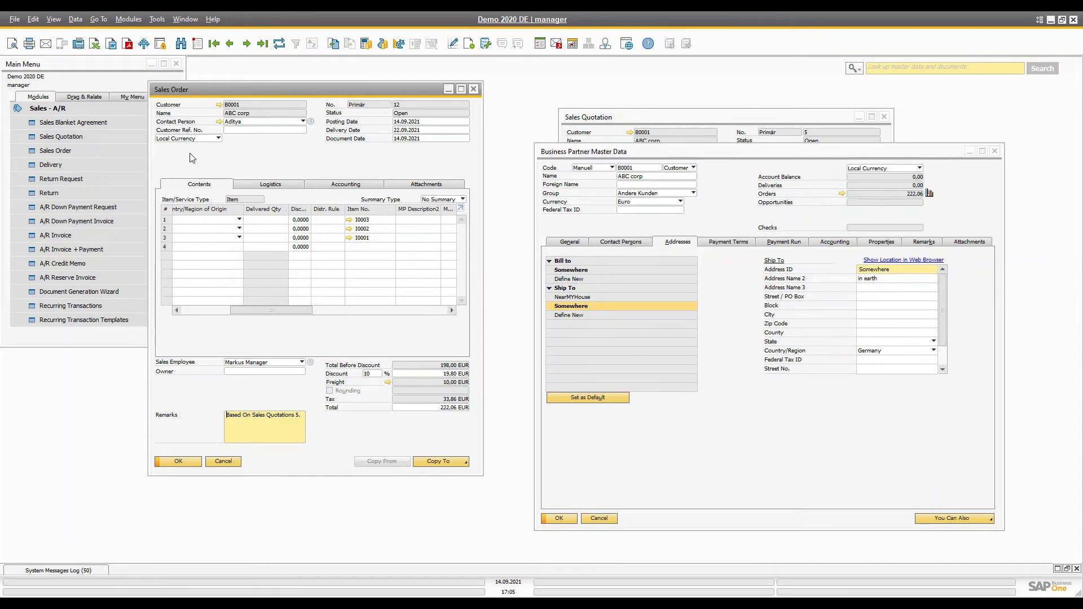
Step: Open the Pick Pack and Production Manager and list the open sales order lines
left_click_drag(227, 89, 304, 84)
left_click(75, 109)
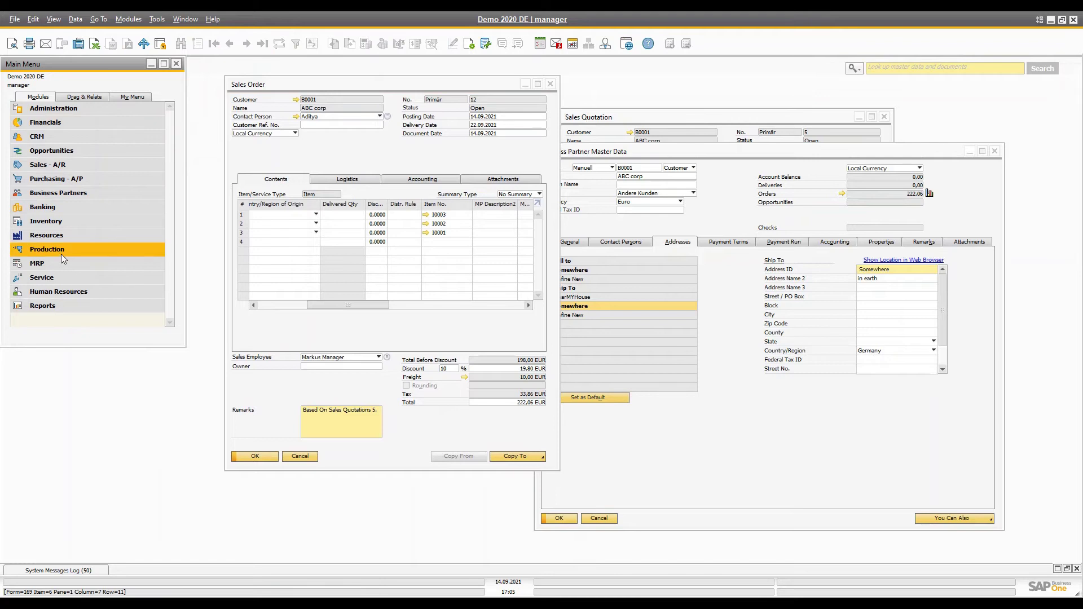
left_click(53, 221)
left_click(62, 306)
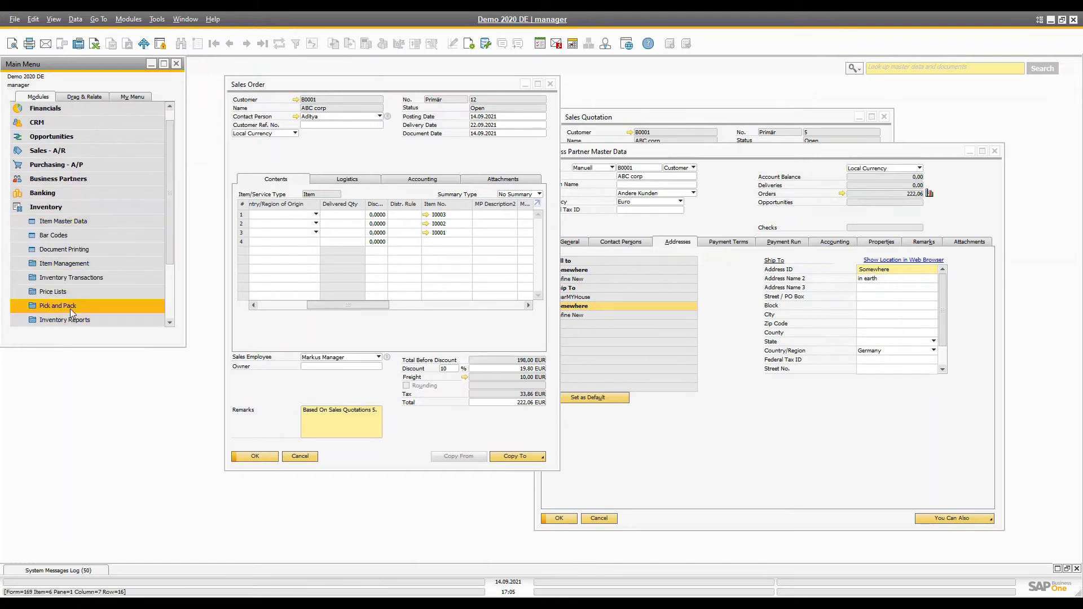
left_click(82, 305)
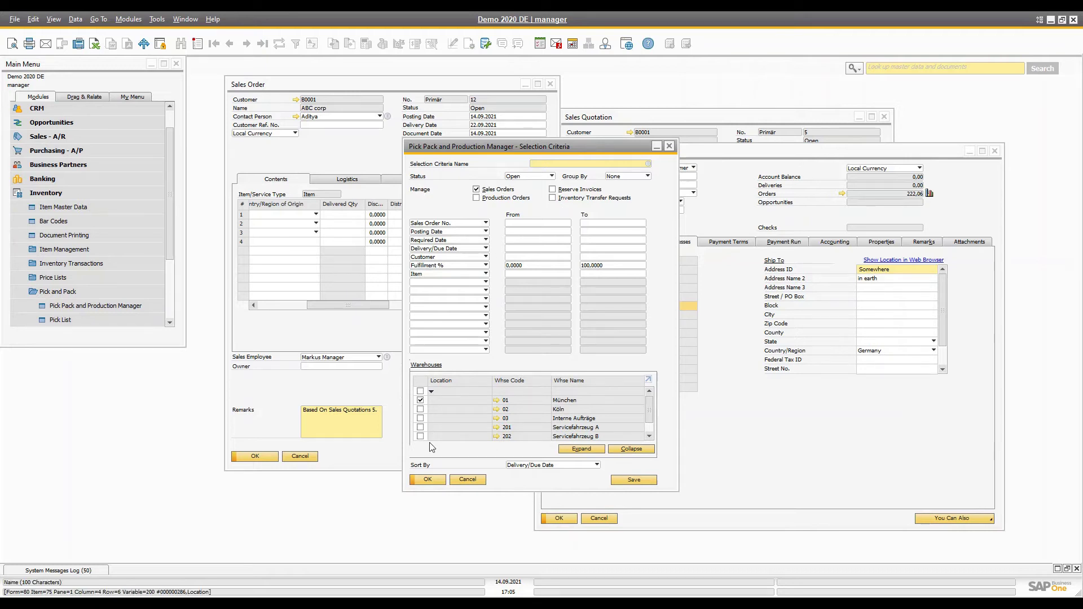
left_click(427, 481)
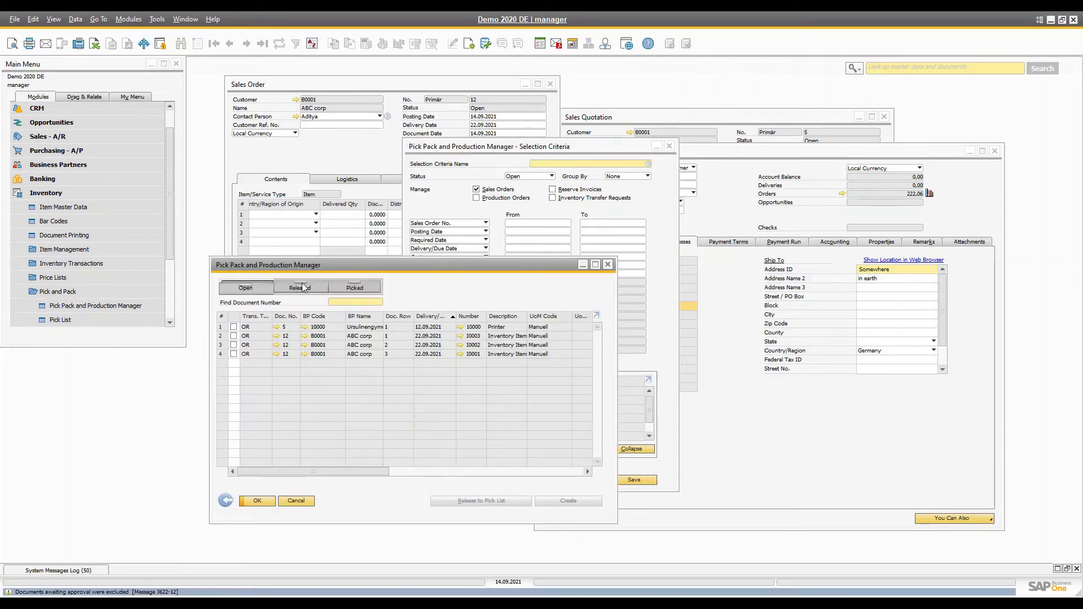
Step: Release the I0001, I0003 and I0002 lines of order 12 to pick list 3
left_click_drag(315, 265, 558, 256)
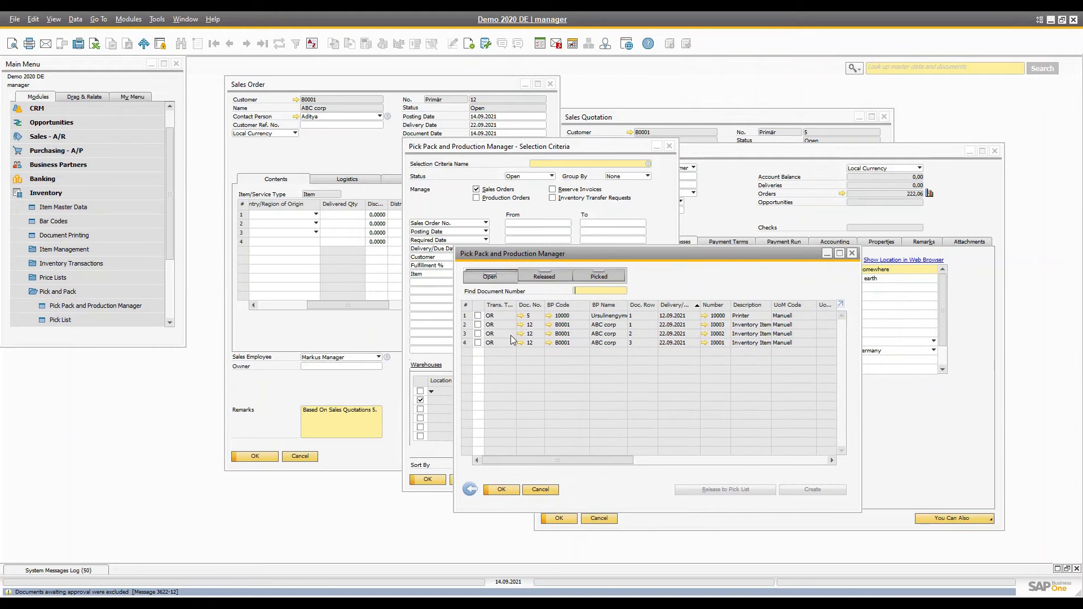
left_click(478, 343)
left_click(478, 333)
left_click(478, 324)
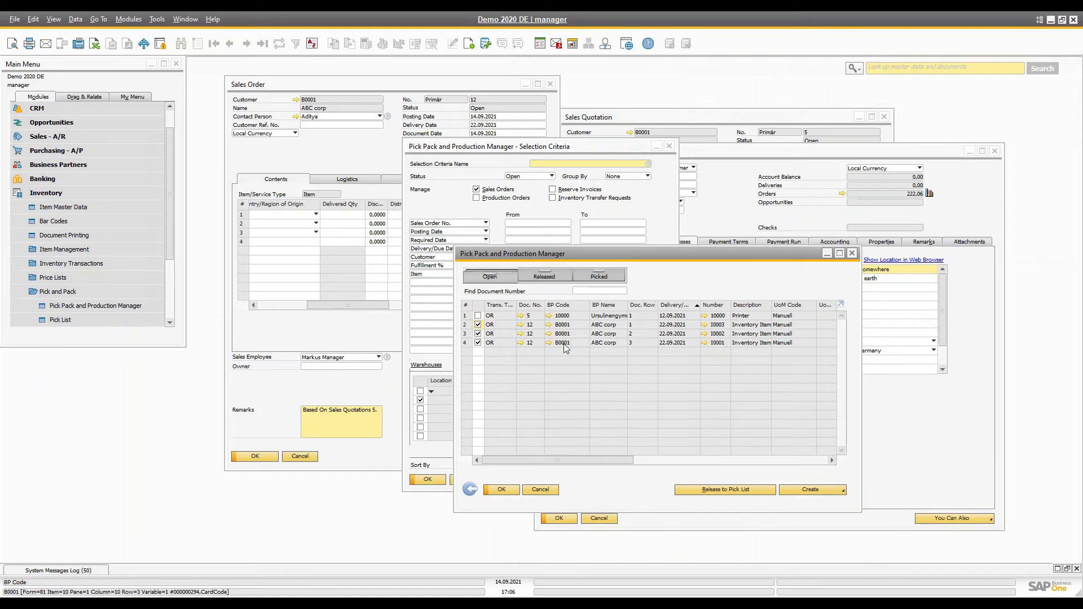
left_click(726, 490)
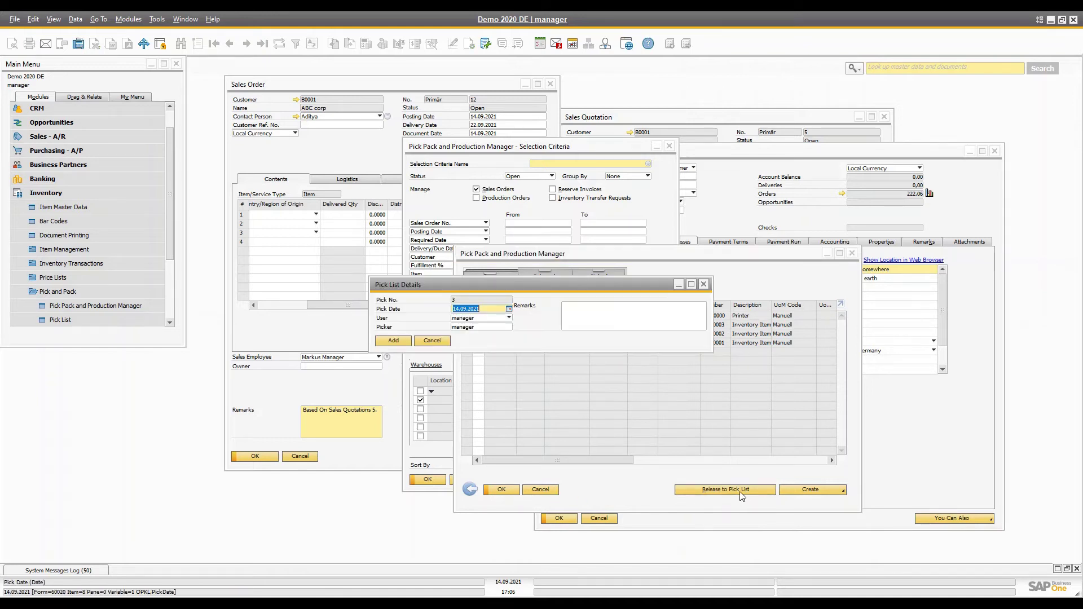
left_click(398, 341)
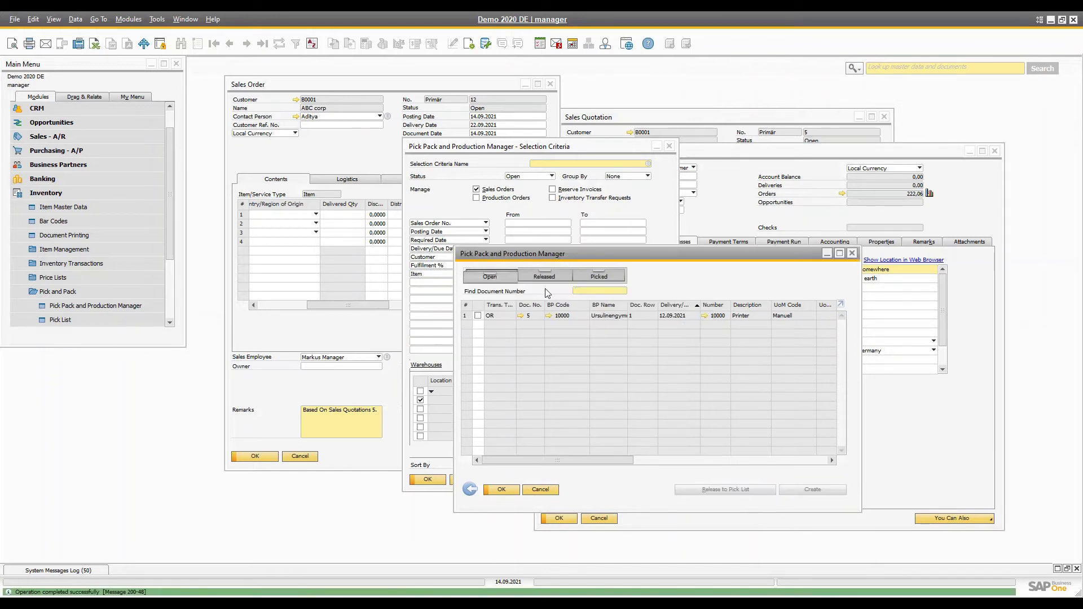
Step: Select the released pick lines and create manual deliveries from them
left_click(543, 277)
left_click(477, 313)
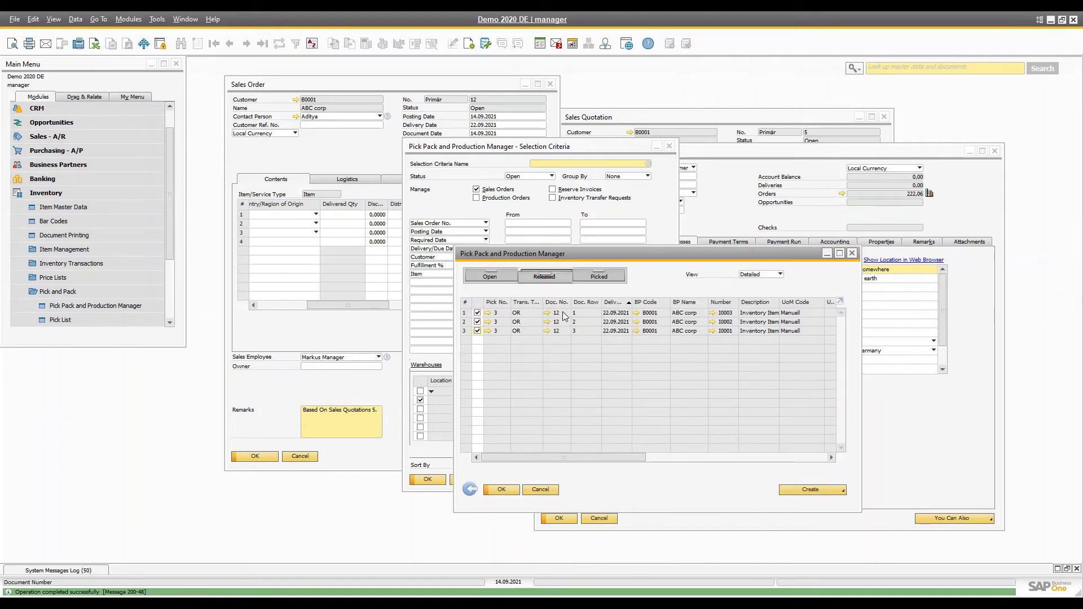
left_click(821, 489)
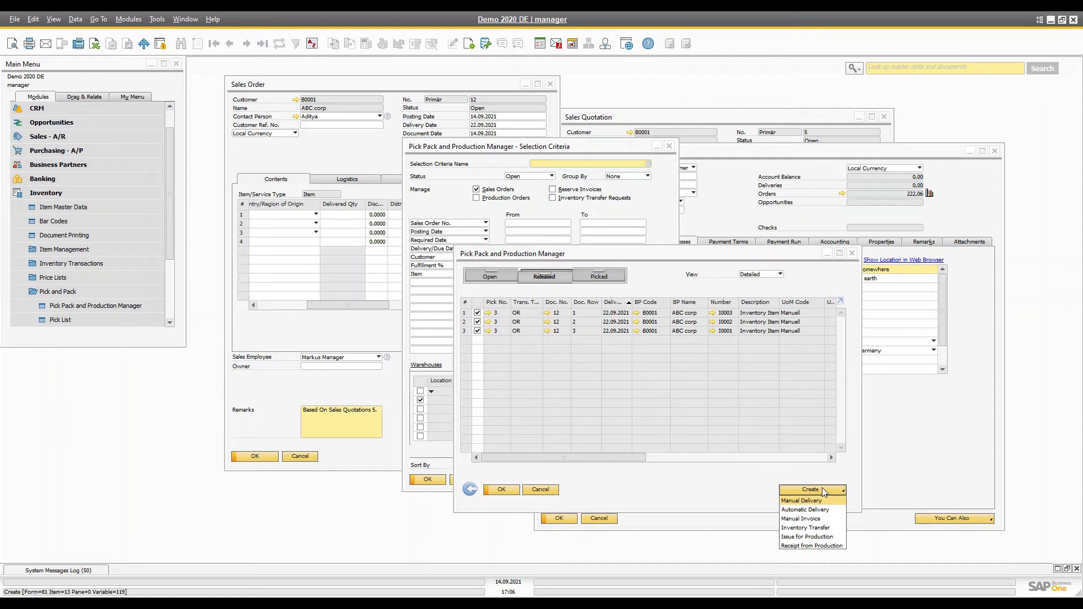
left_click(806, 500)
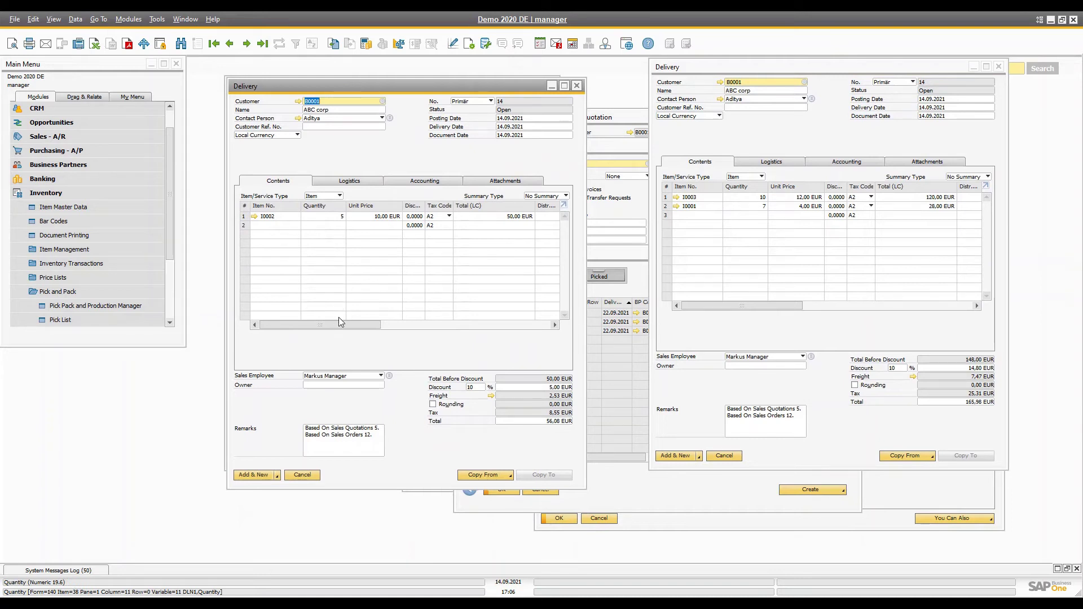
Step: Add both draft deliveries: I0002, and I0003 with I0001
left_click(339, 185)
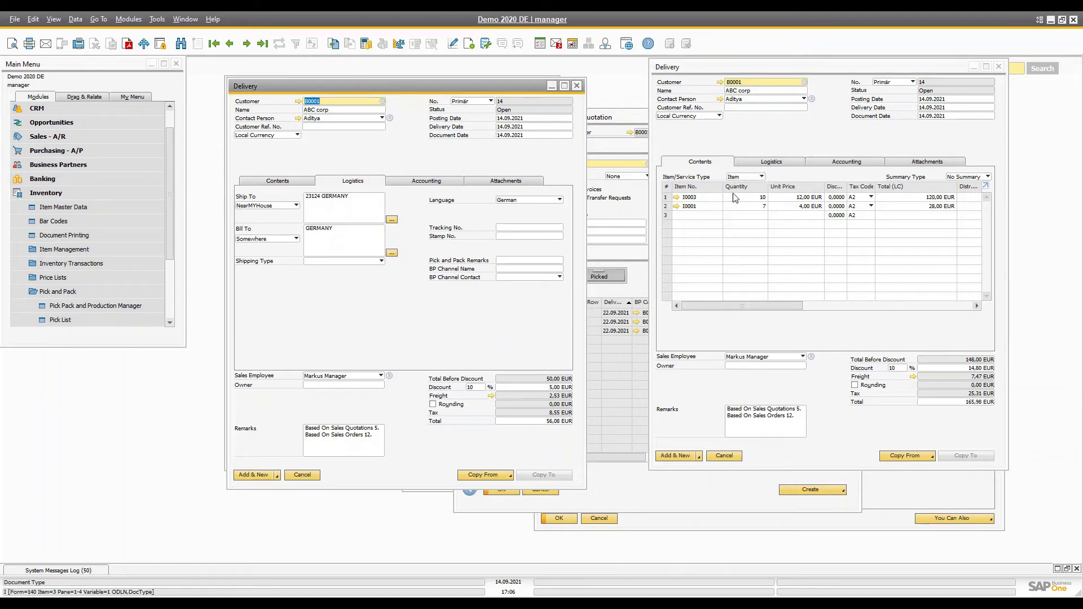
left_click_drag(339, 91, 438, 93)
left_click(364, 476)
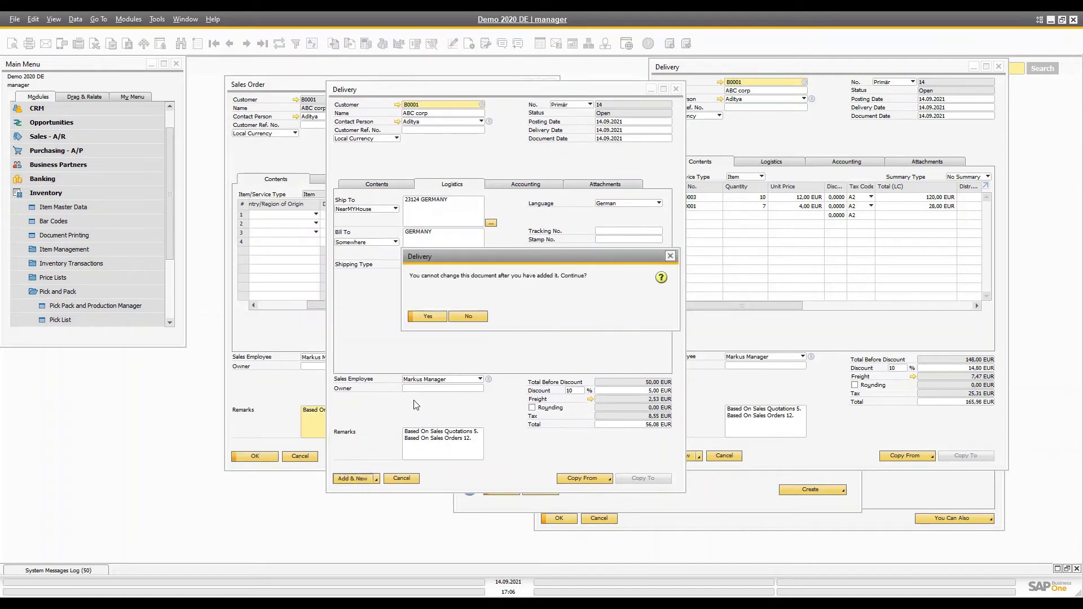
left_click(429, 317)
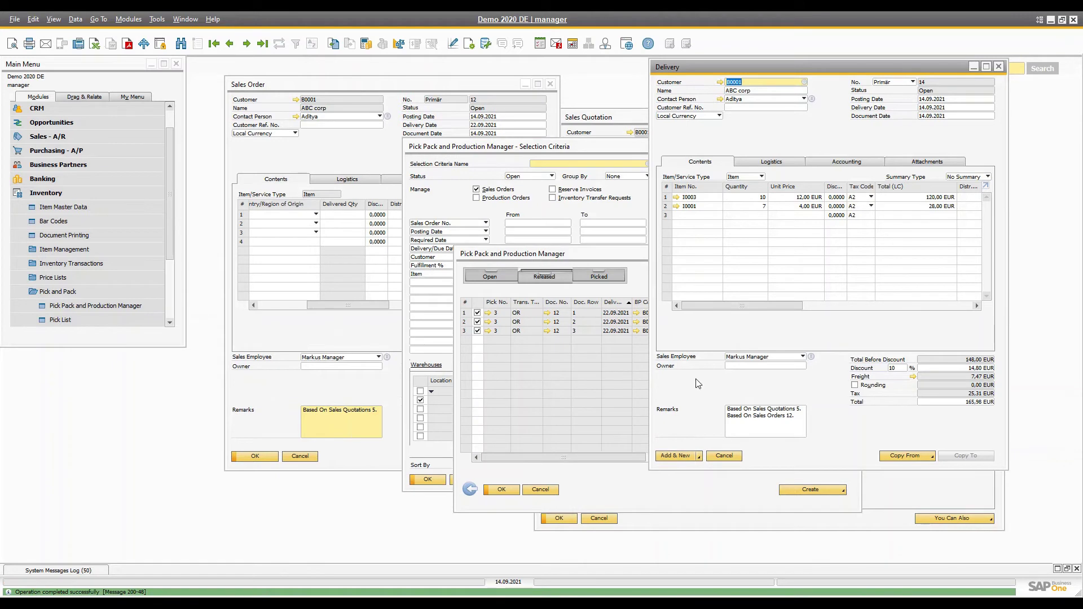
left_click(751, 165)
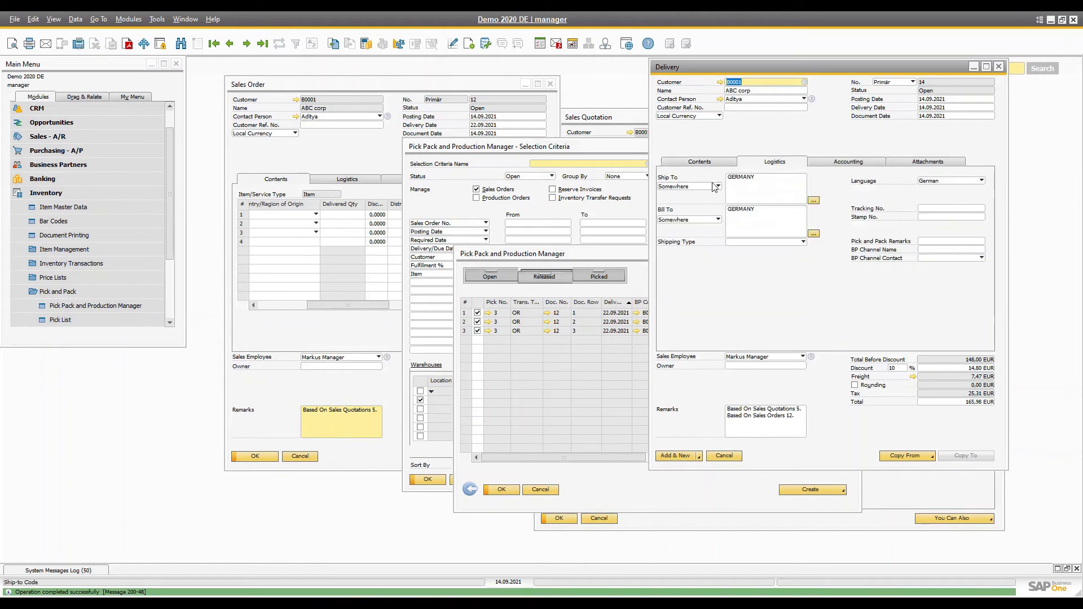
left_click(680, 456)
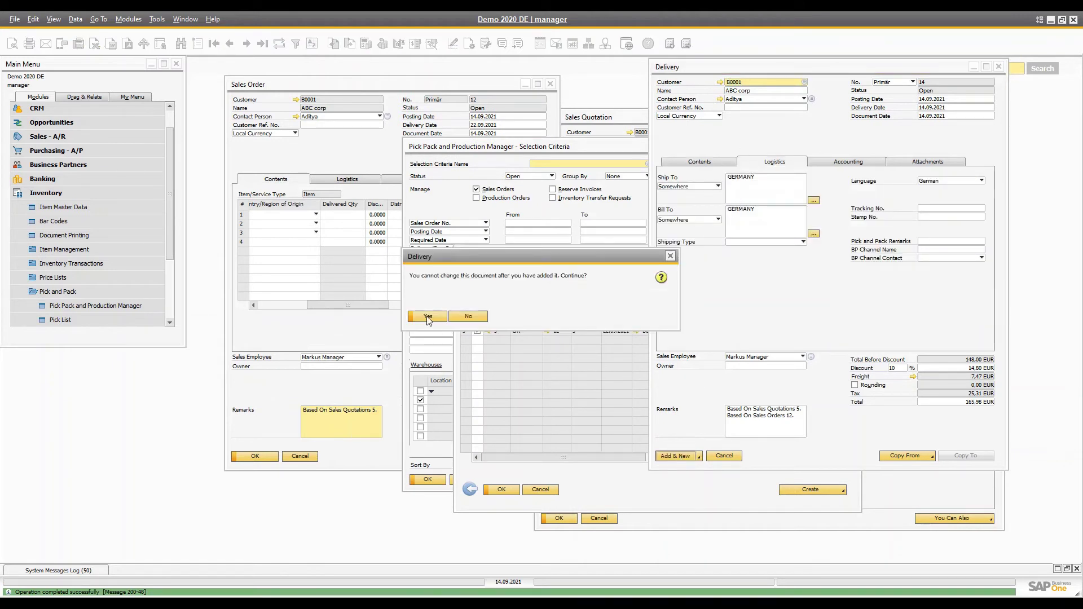
left_click(428, 317)
Step: Close the Pick and Pack Manager and browse to delivery 14 for I0002 (56,08 EUR)
left_click_drag(554, 258, 264, 224)
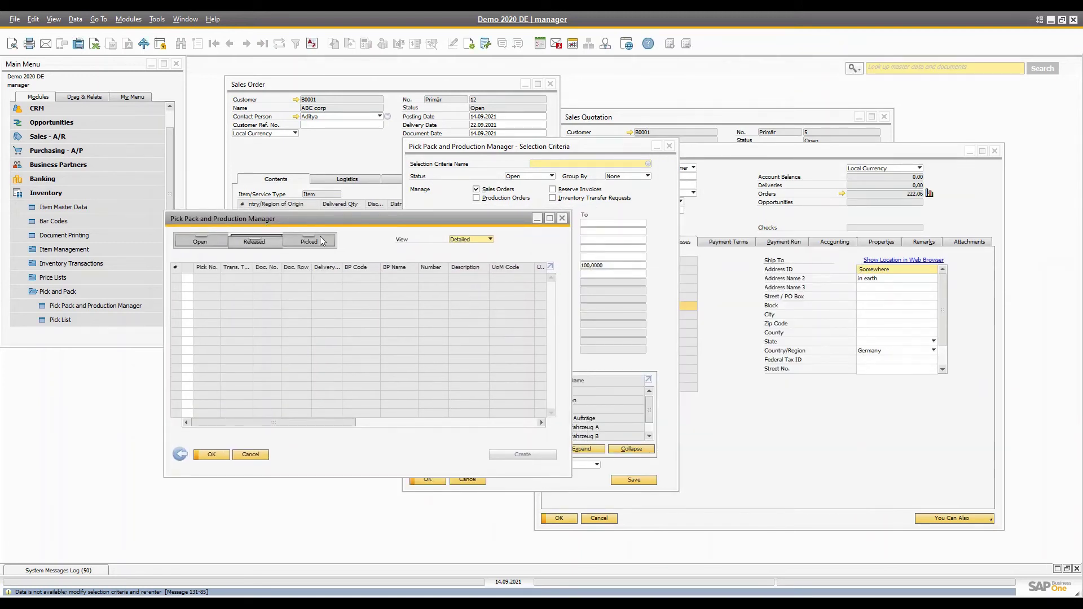
left_click(217, 457)
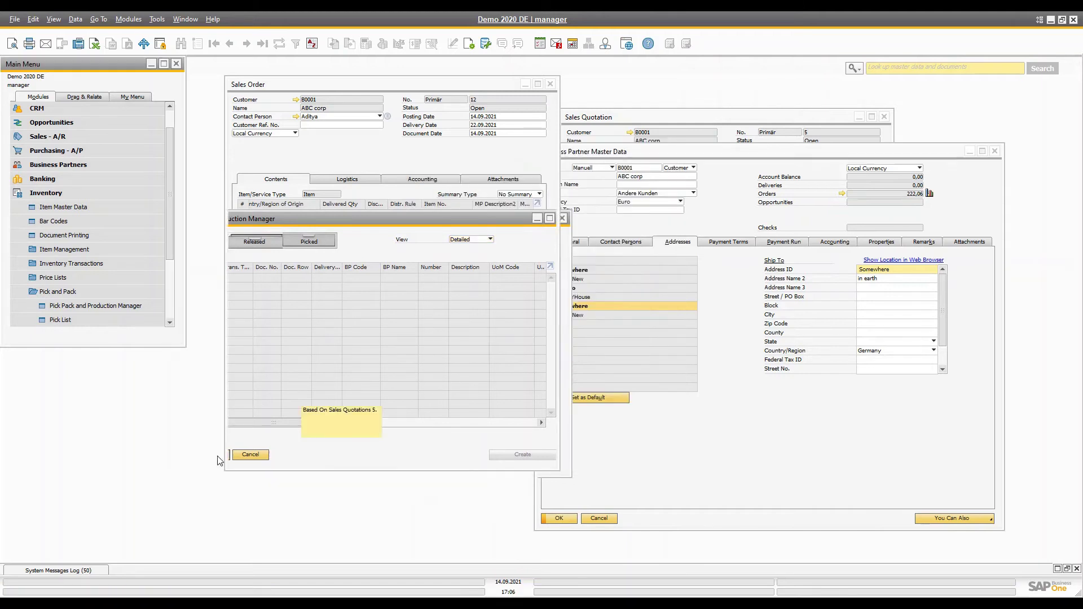
left_click(60, 292)
left_click(57, 195)
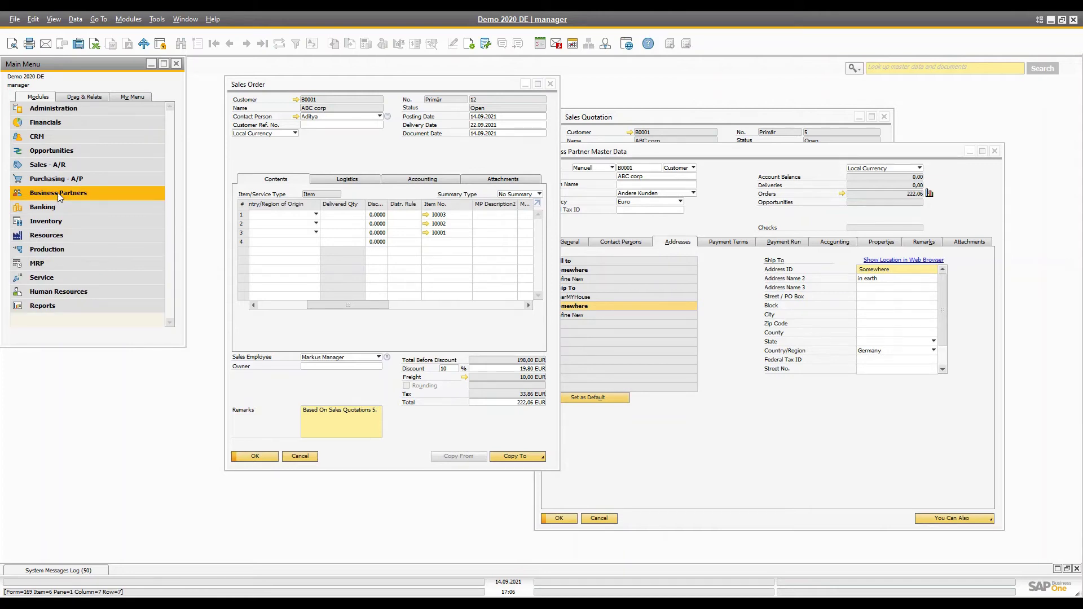
left_click(59, 167)
left_click(57, 167)
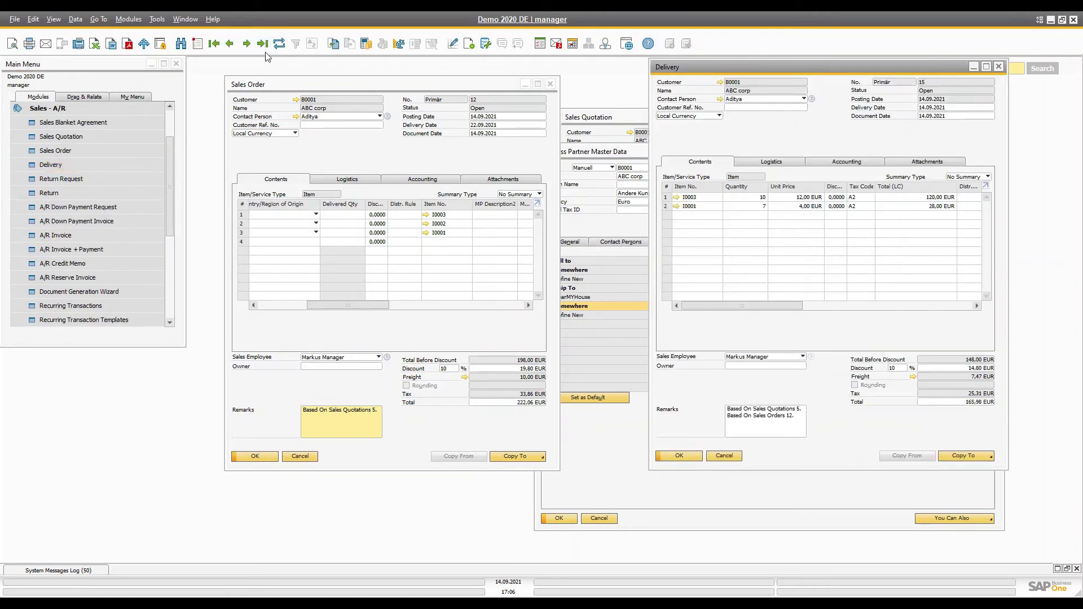
left_click(229, 43)
left_click(72, 236)
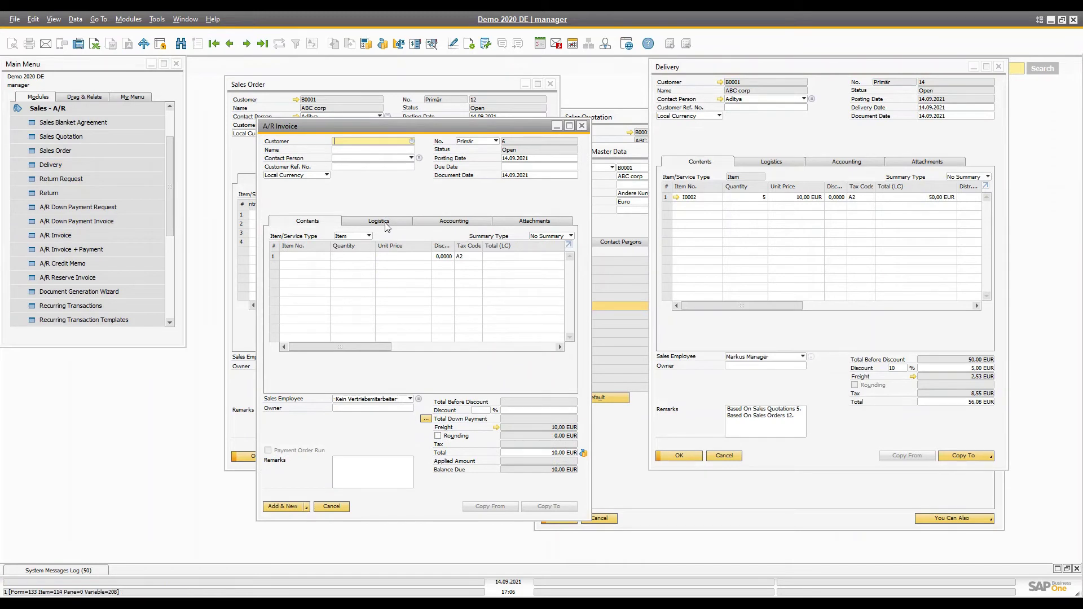
Step: Set the invoice customer to ABC corp (B0001) and copy from deliveries 14 and 15
key("Tab")
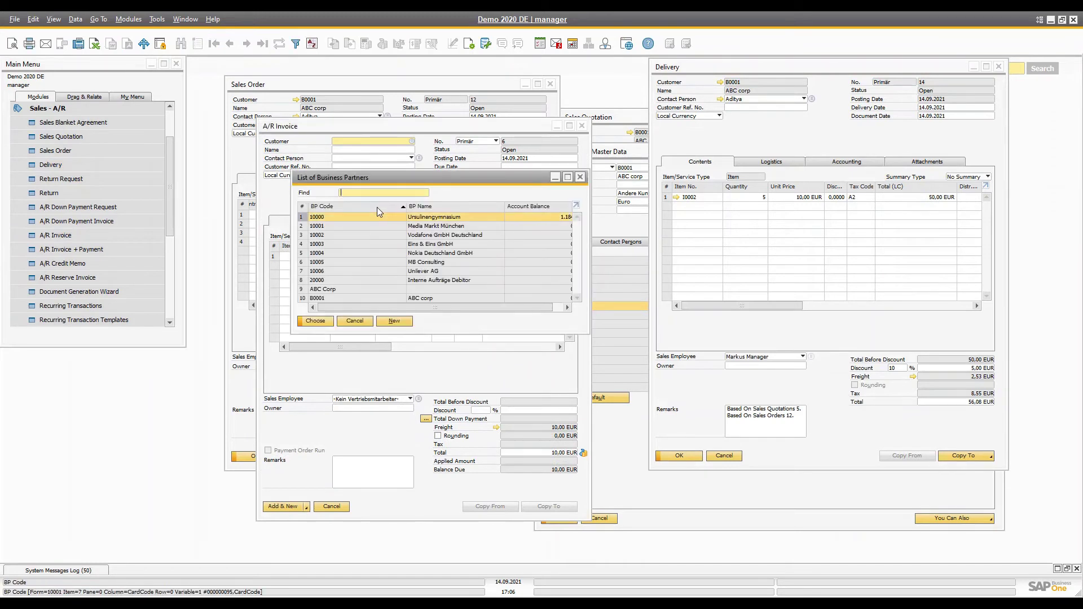
double_click(334, 298)
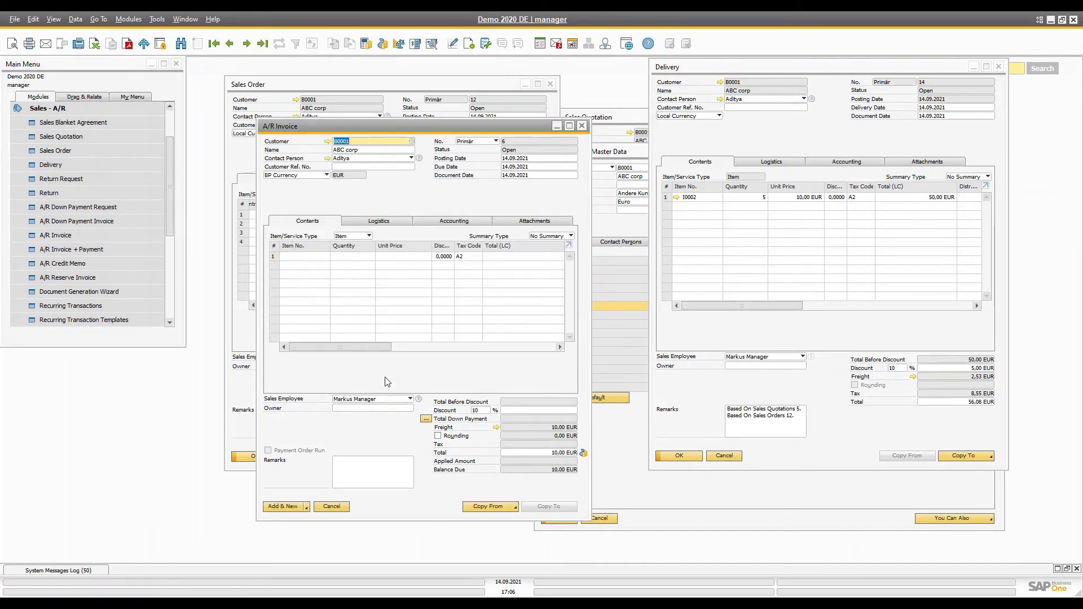
left_click(480, 505)
left_click(484, 535)
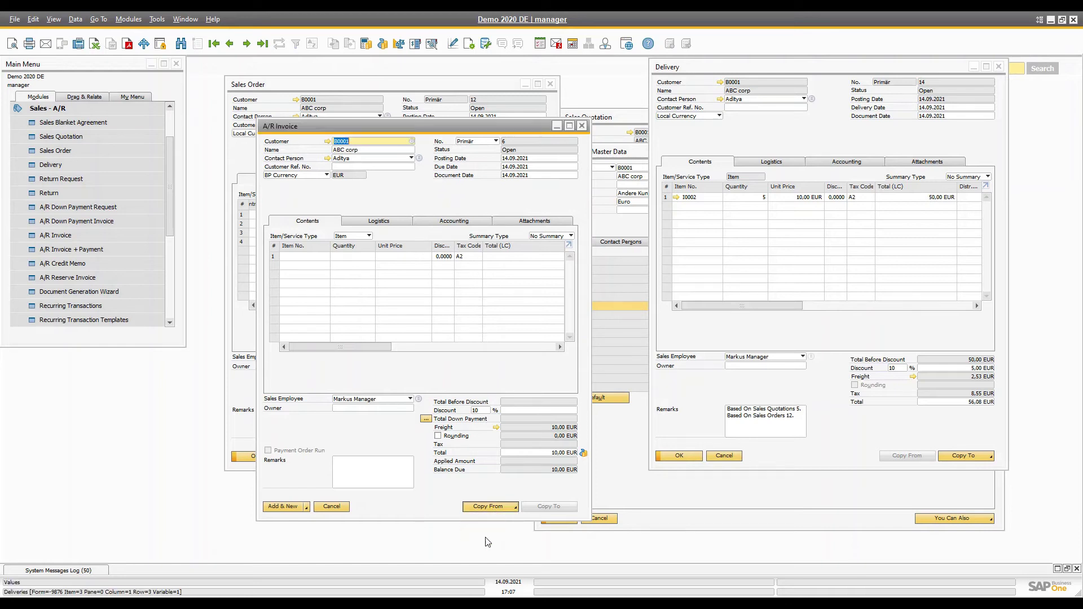
left_click(319, 283, "ctrl")
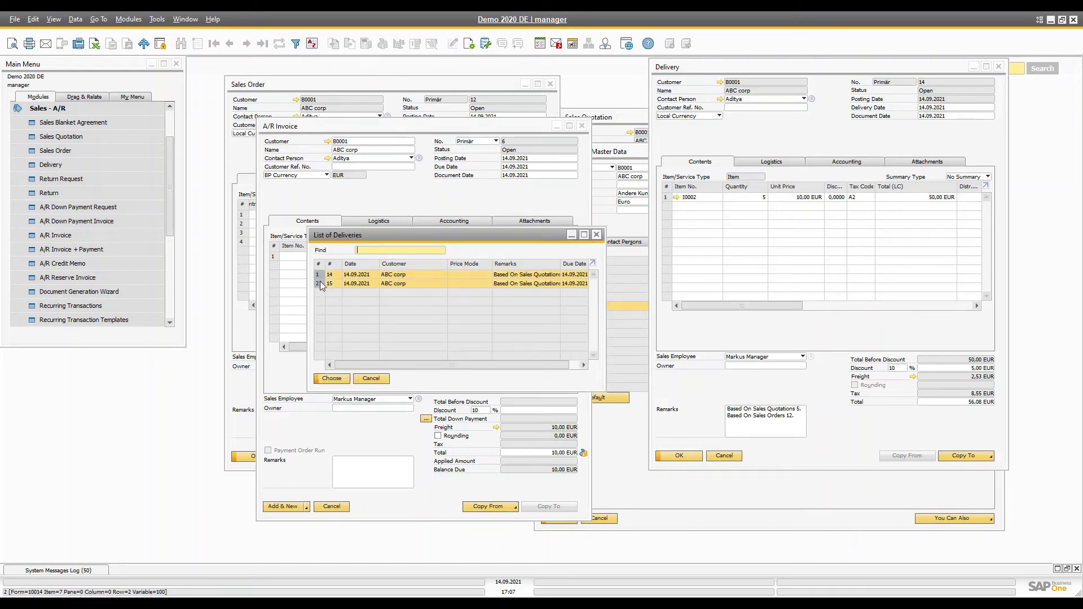
left_click(332, 379)
Step: Draw all delivery data into A/R invoice 6 and add it at 222,06 EUR
left_click(270, 357)
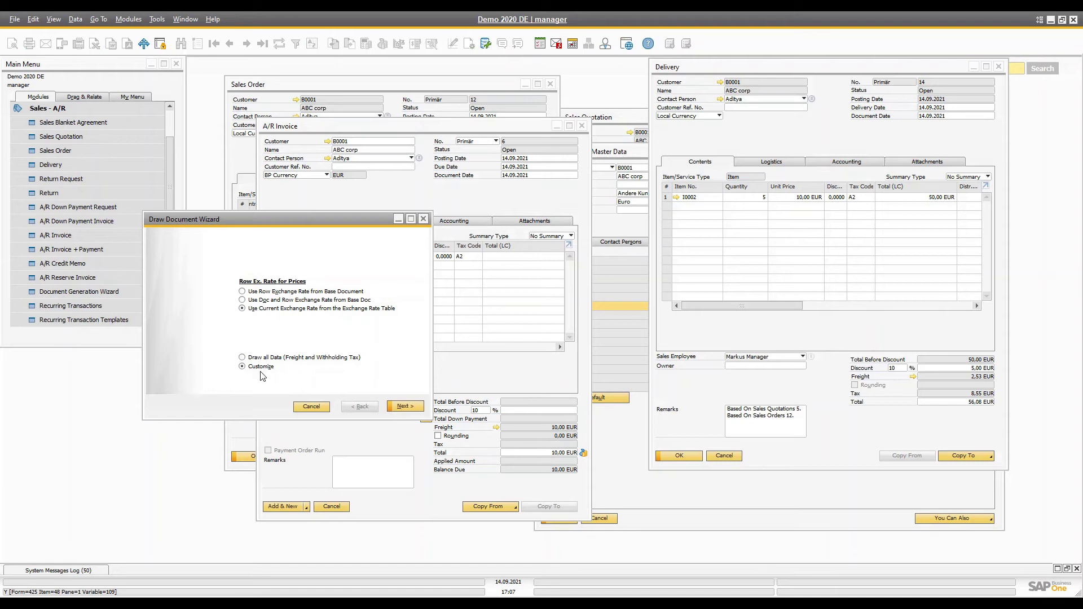
left_click(405, 407)
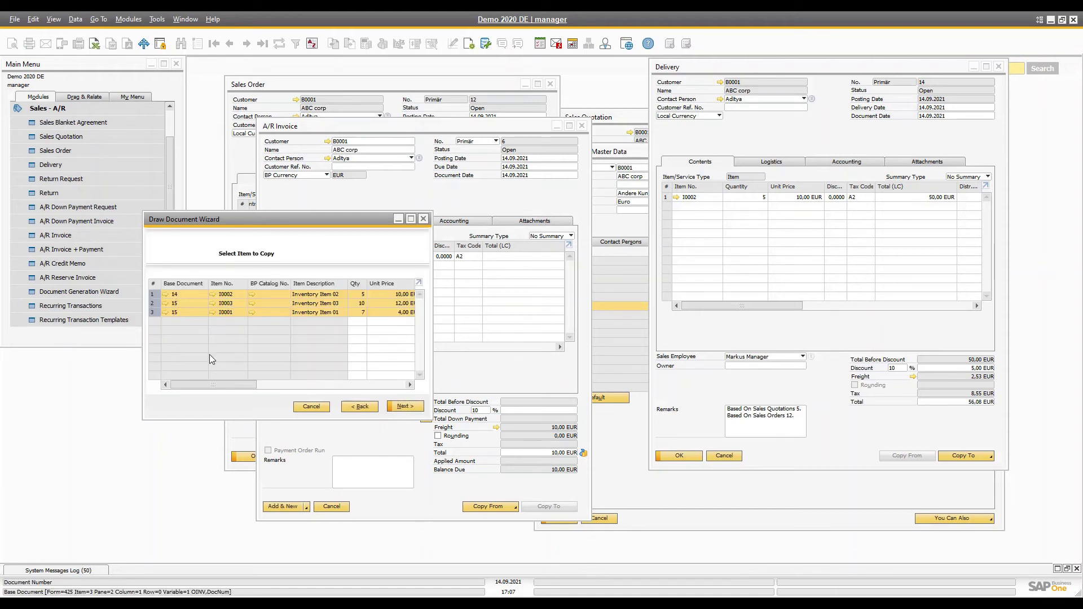
left_click(405, 408)
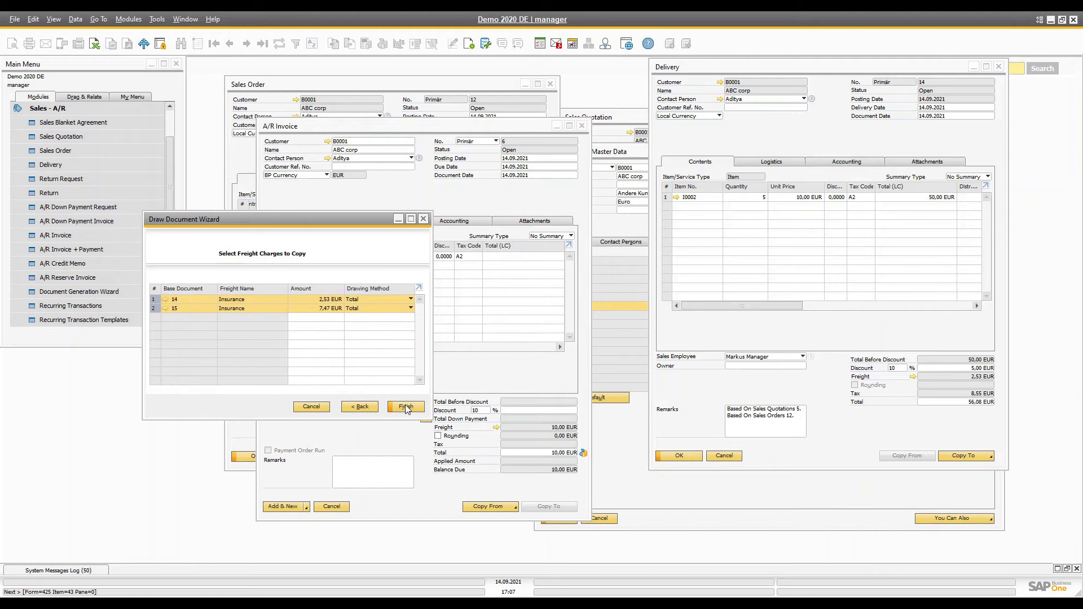
left_click(418, 406)
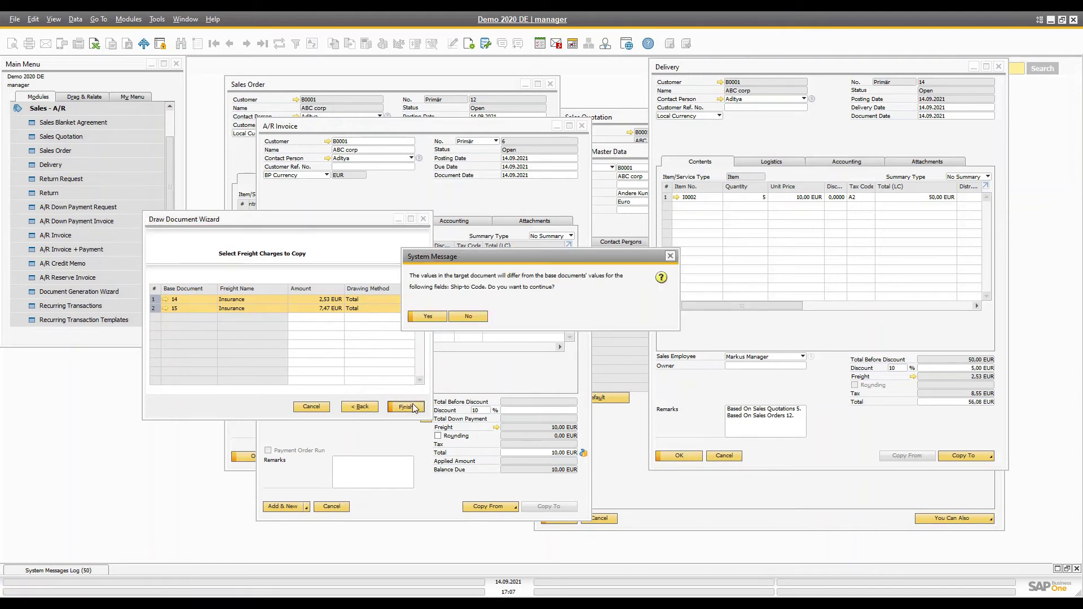
left_click(437, 316)
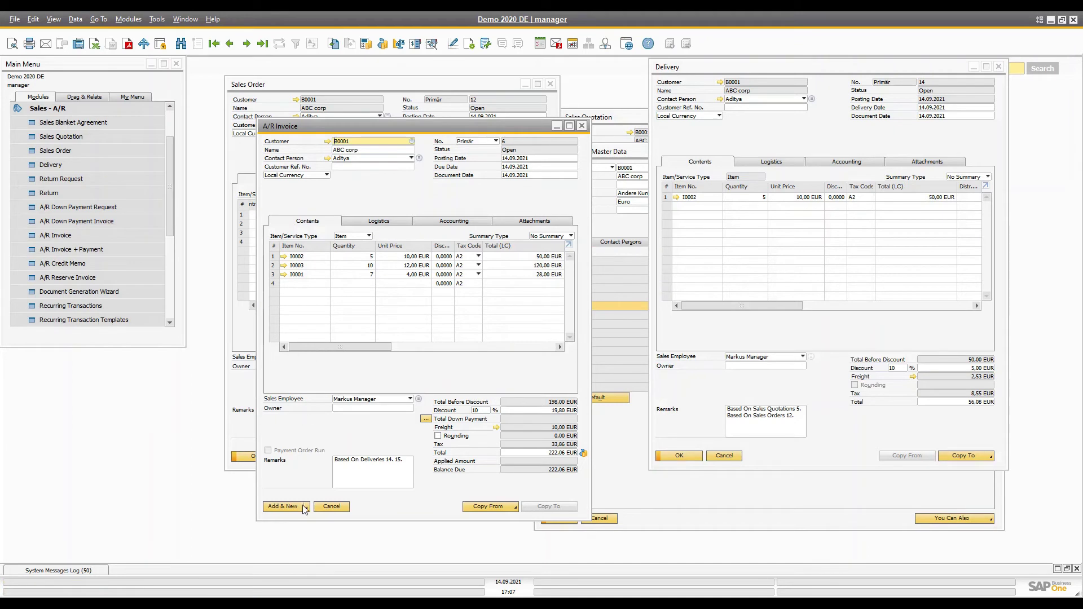
left_click(286, 509)
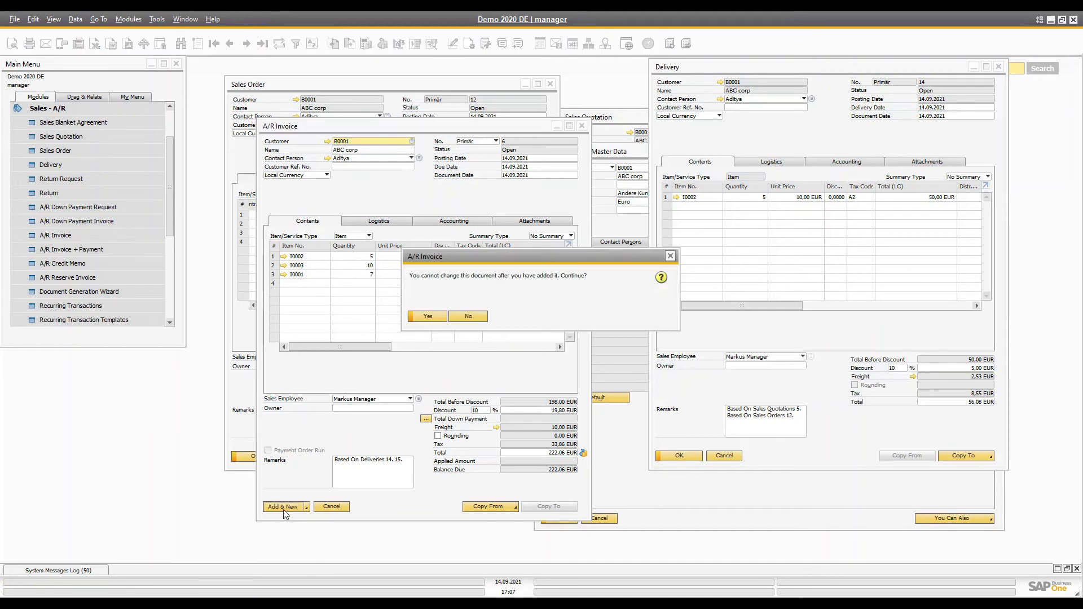
left_click(429, 320)
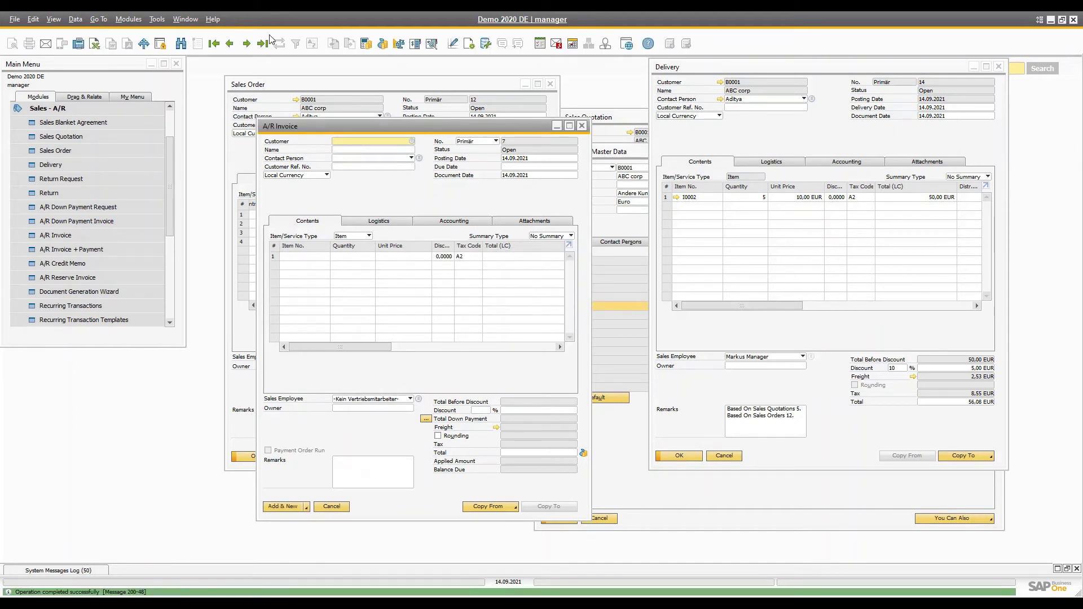
Step: Reopen A/R invoice 6 and show journal entry 23 debiting B0001 222,06 EUR
left_click(263, 44)
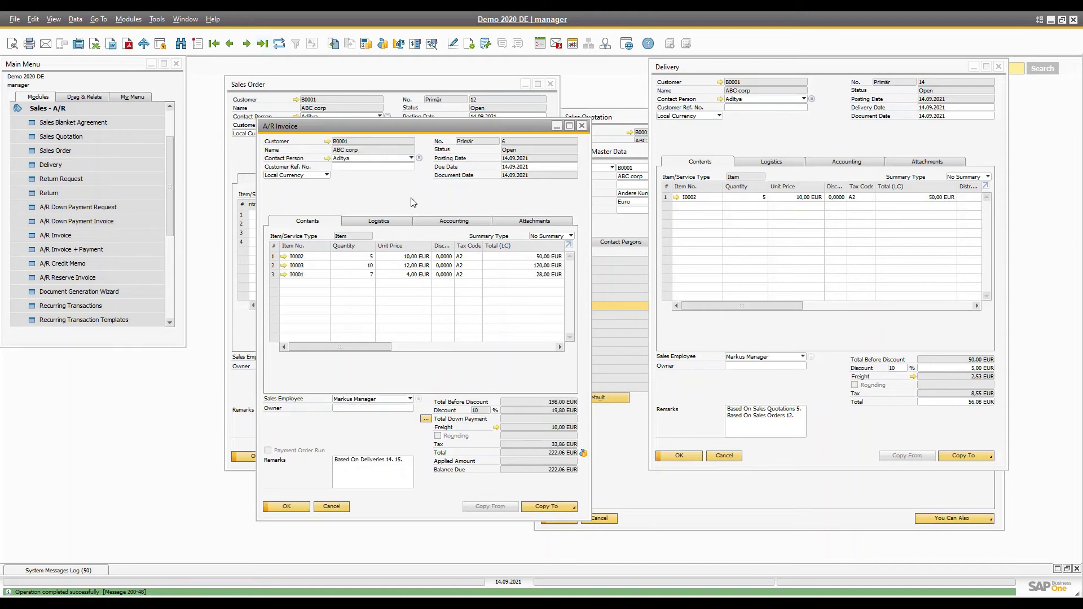
left_click(542, 506)
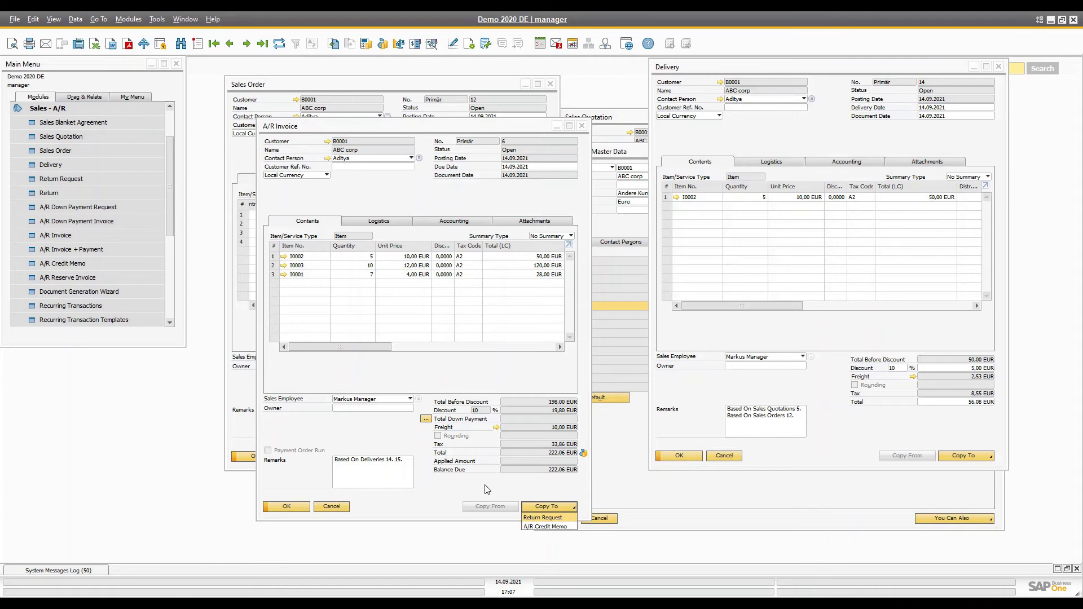
left_click(415, 230)
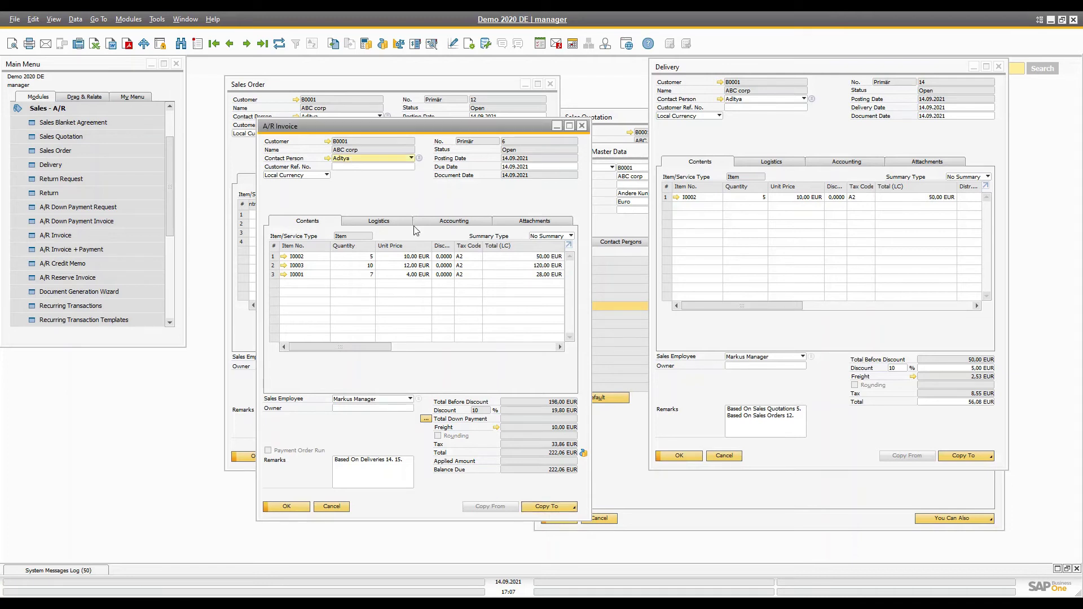
right_click(403, 198)
left_click(438, 361)
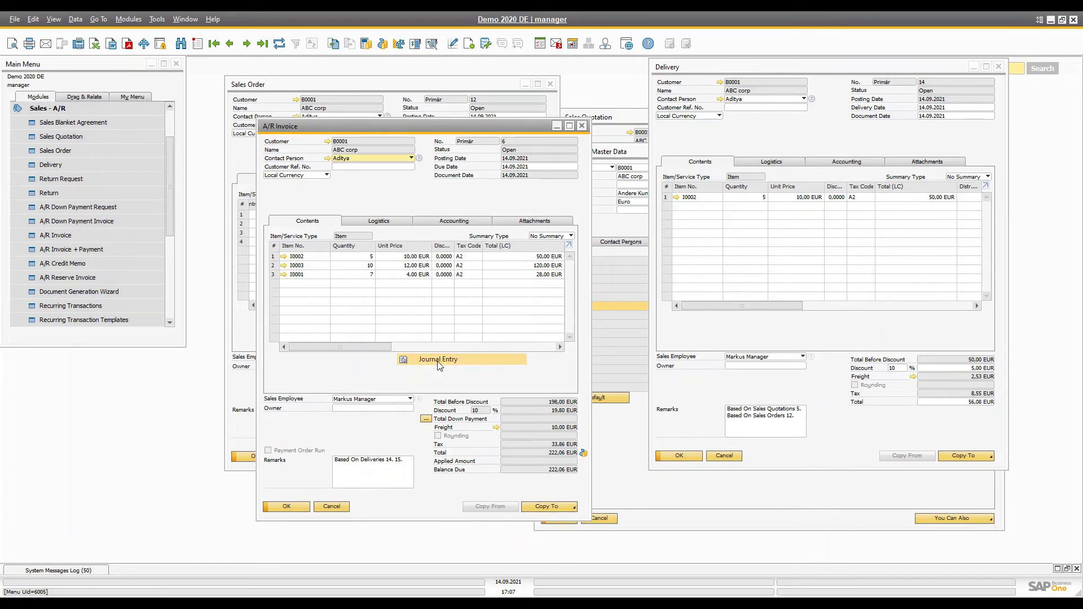
left_click_drag(467, 138, 803, 139)
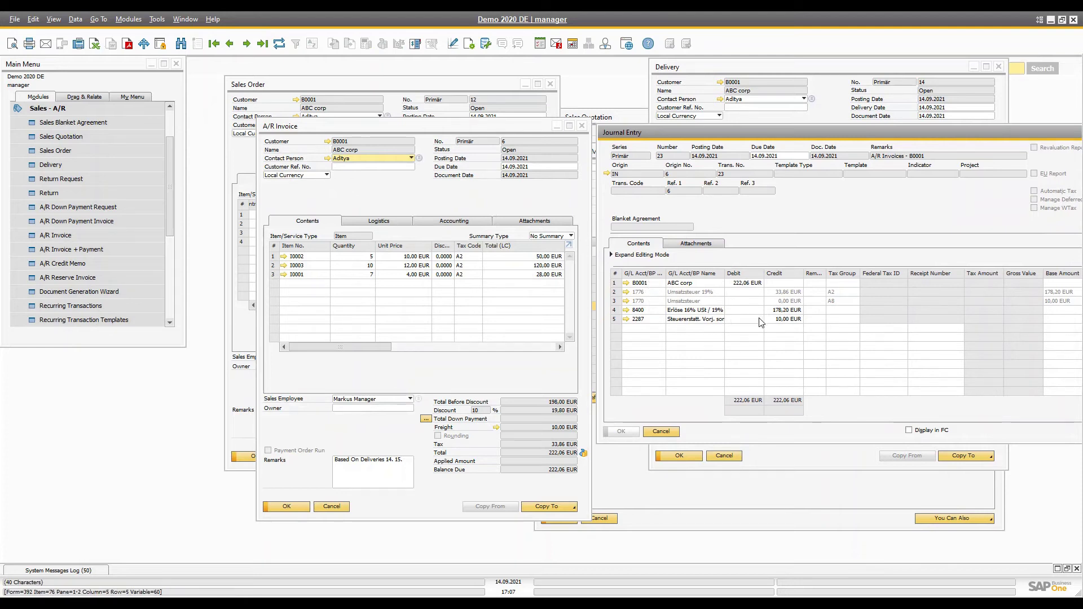
left_click(448, 377)
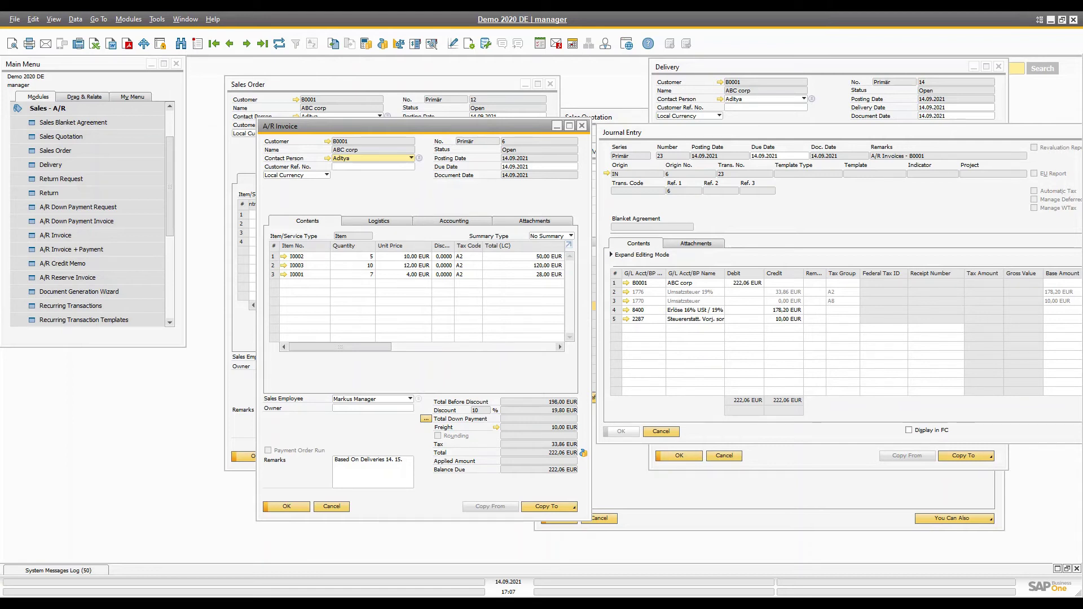
left_click(558, 507)
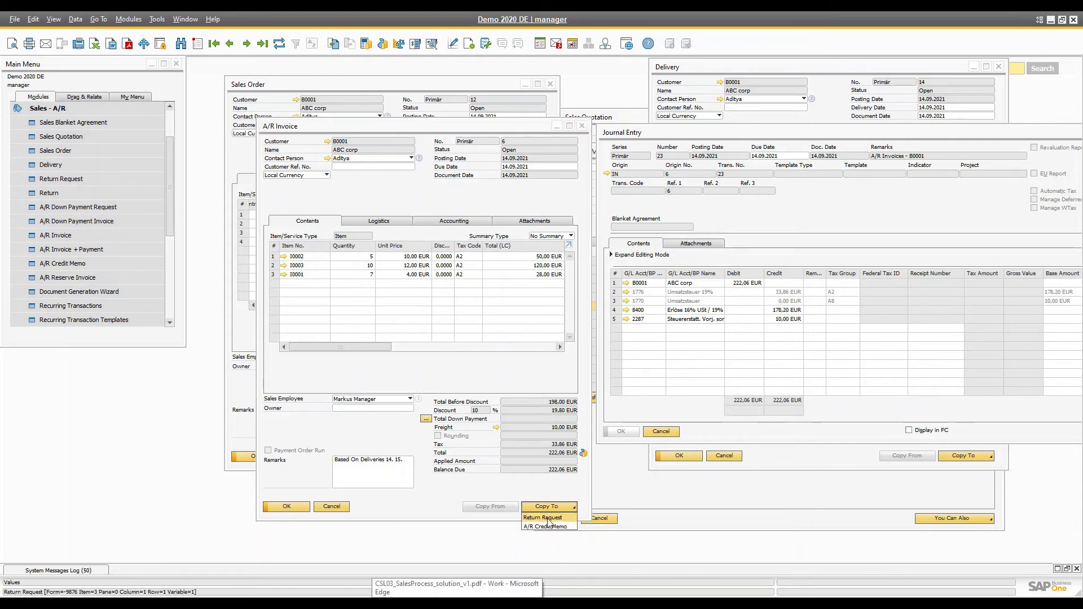
Step: Create a return request from invoice 6 and delete the I0003 and I0001 lines
left_click(528, 525)
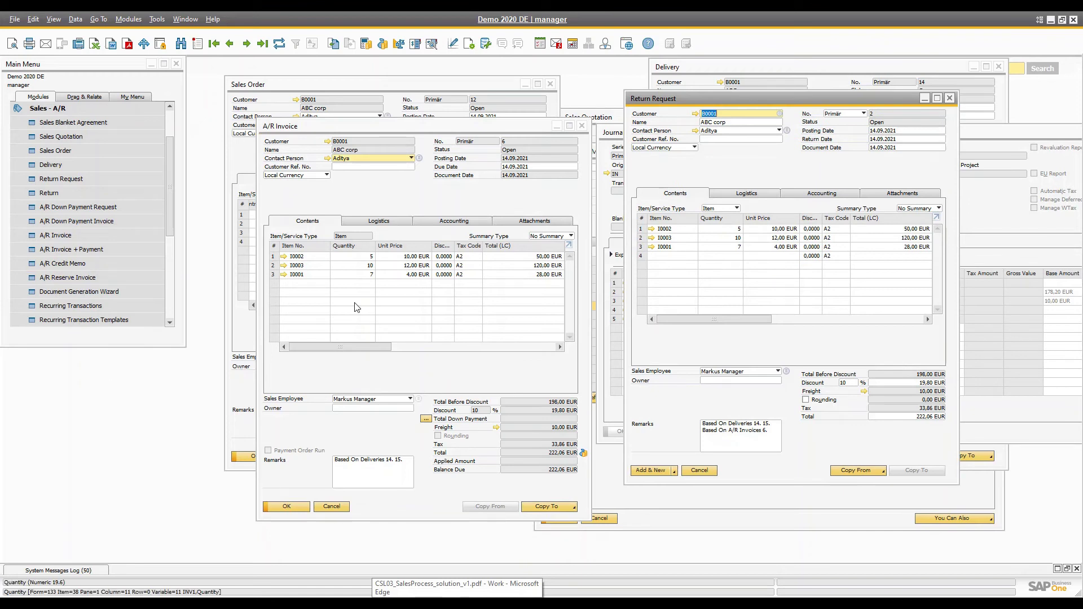
left_click_drag(670, 103, 408, 143)
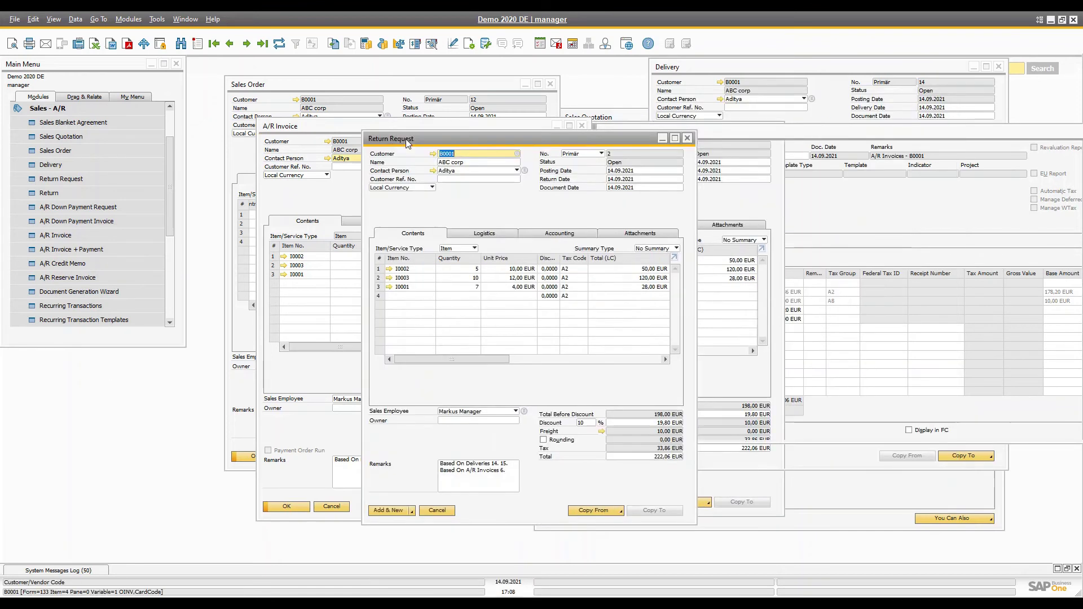
right_click(378, 270)
left_click(378, 271)
right_click(378, 279)
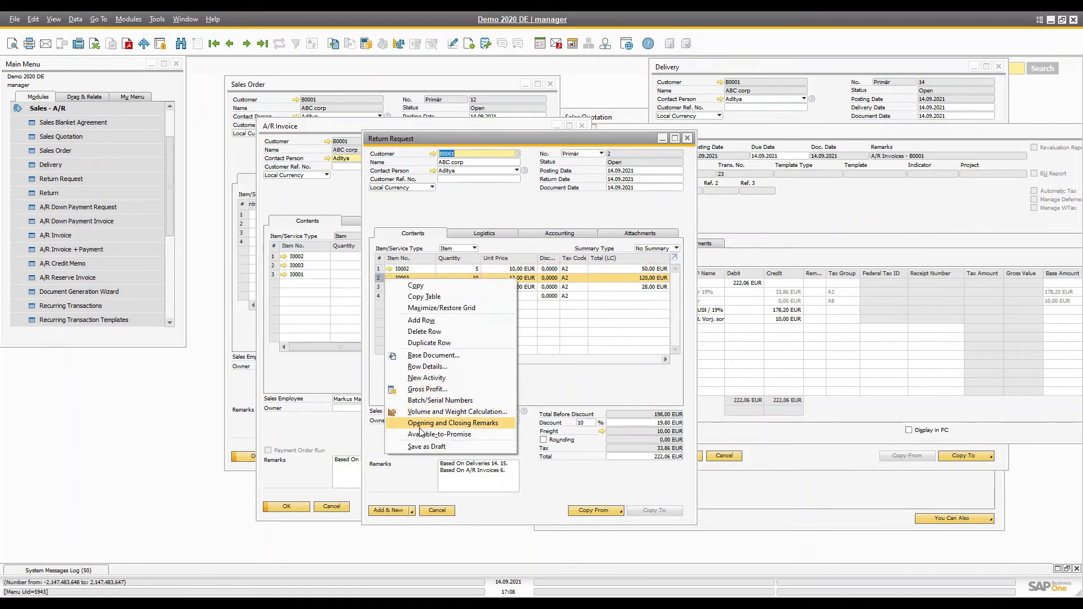
left_click(424, 331)
right_click(380, 278)
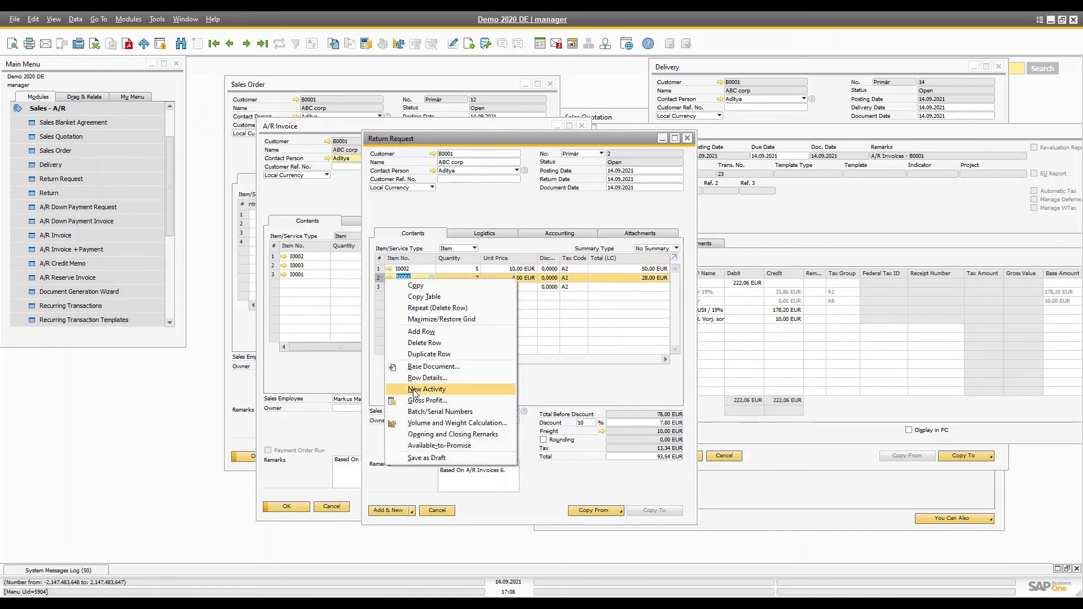
left_click(426, 343)
Step: Set the I0002 quantity to 2 and add the return request (31,42 EUR)
left_click(466, 269)
type("2")
key("Tab")
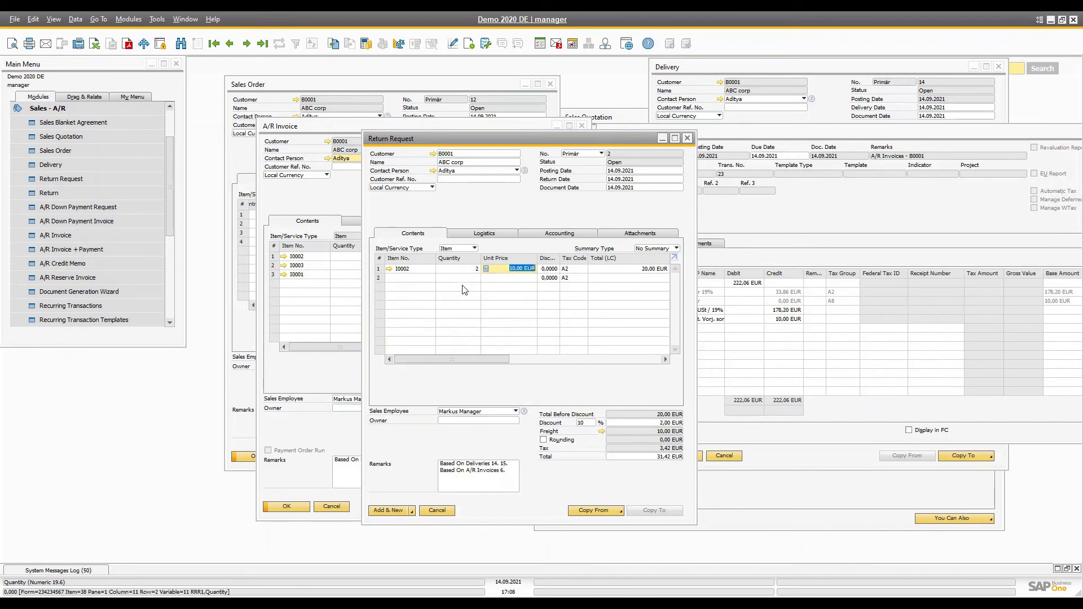
left_click(386, 511)
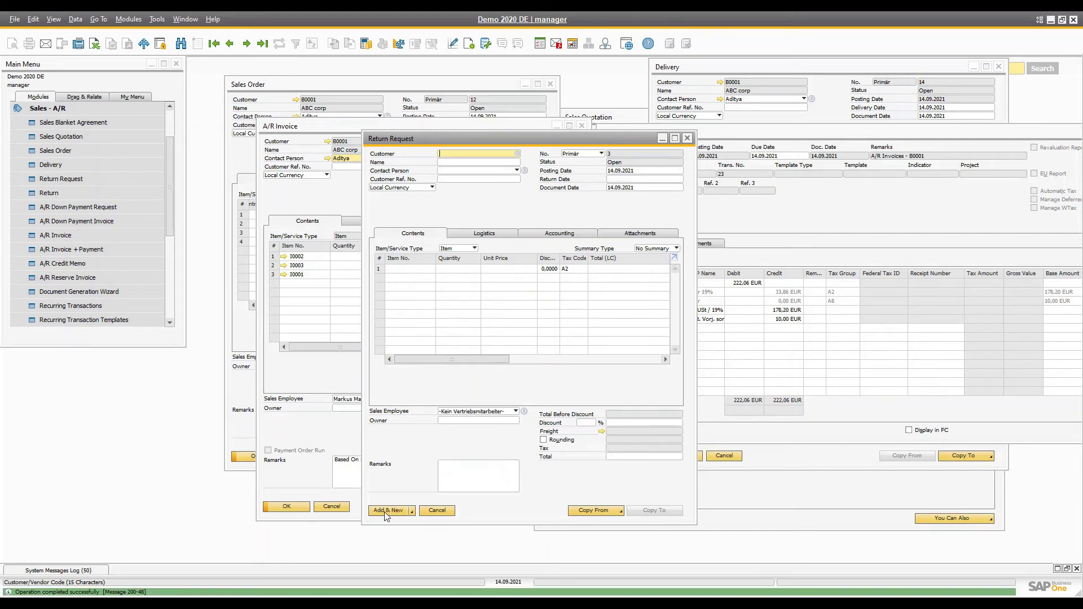
Step: Reopen return request 2 and open the Item Master Data for I0002 showing its stock
left_click(261, 44)
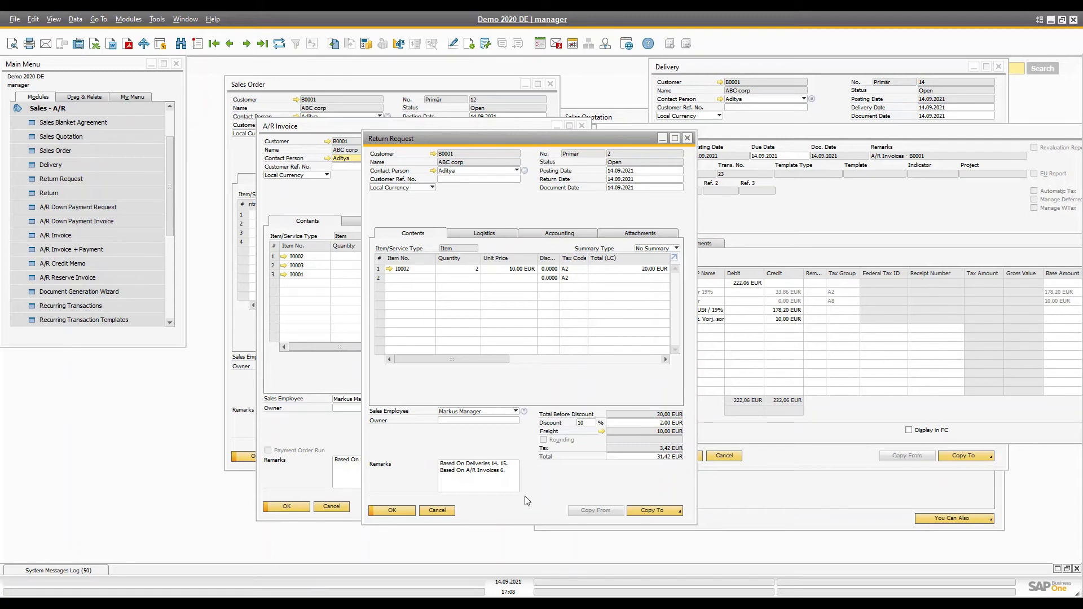
left_click(652, 510)
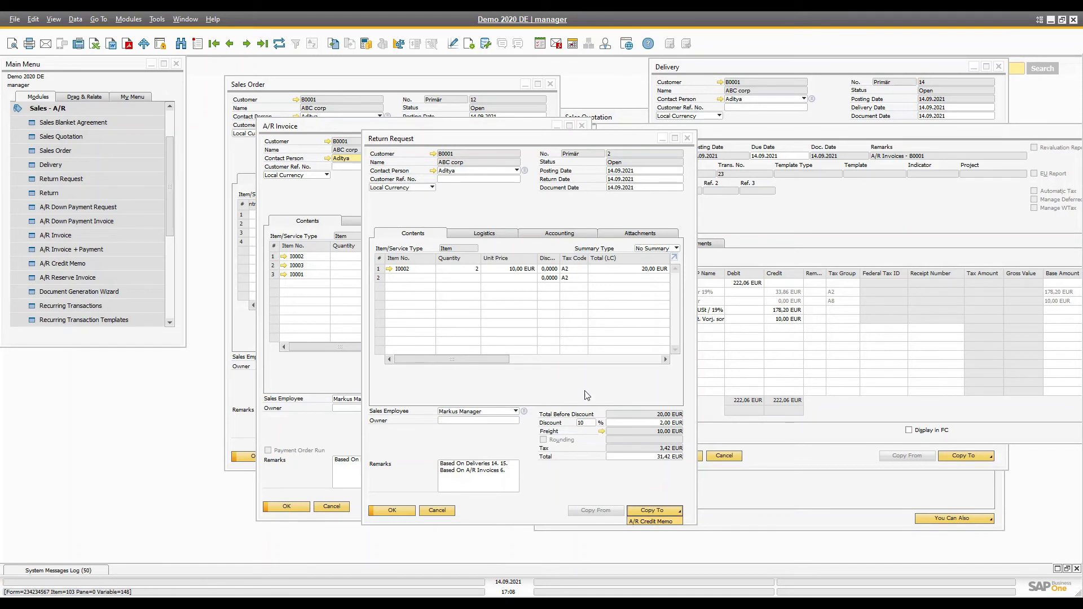
left_click(447, 209)
left_click(733, 244)
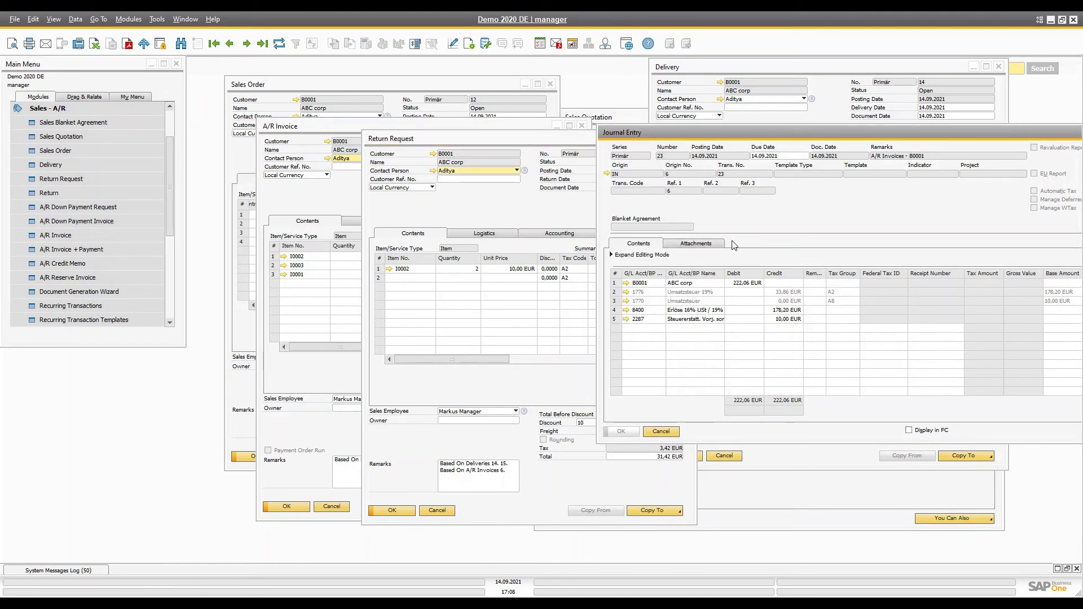
left_click(665, 523)
left_click(656, 511)
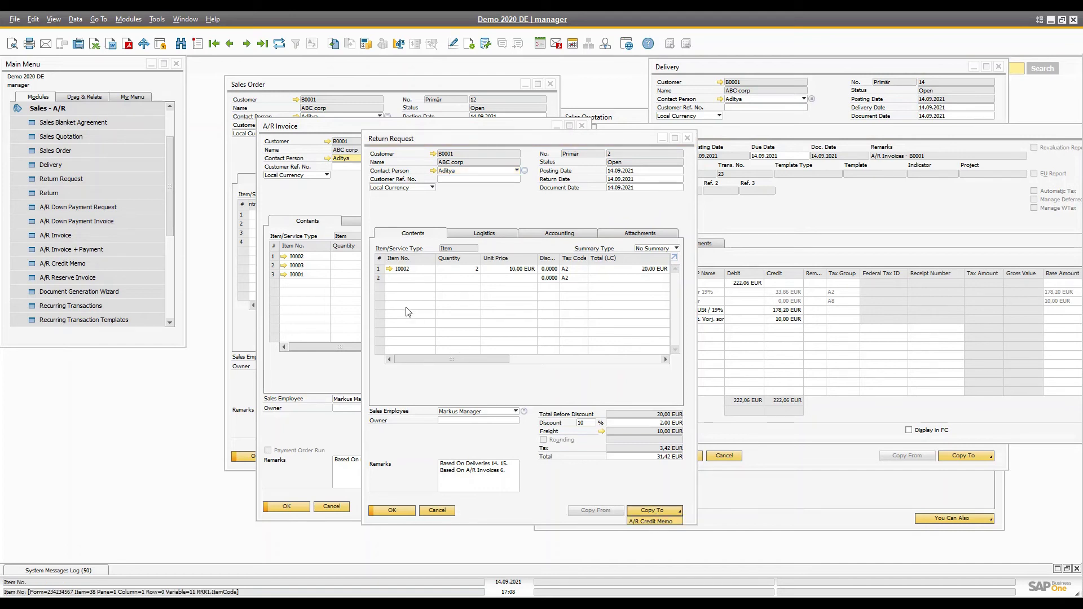
left_click(390, 273)
left_click(389, 269)
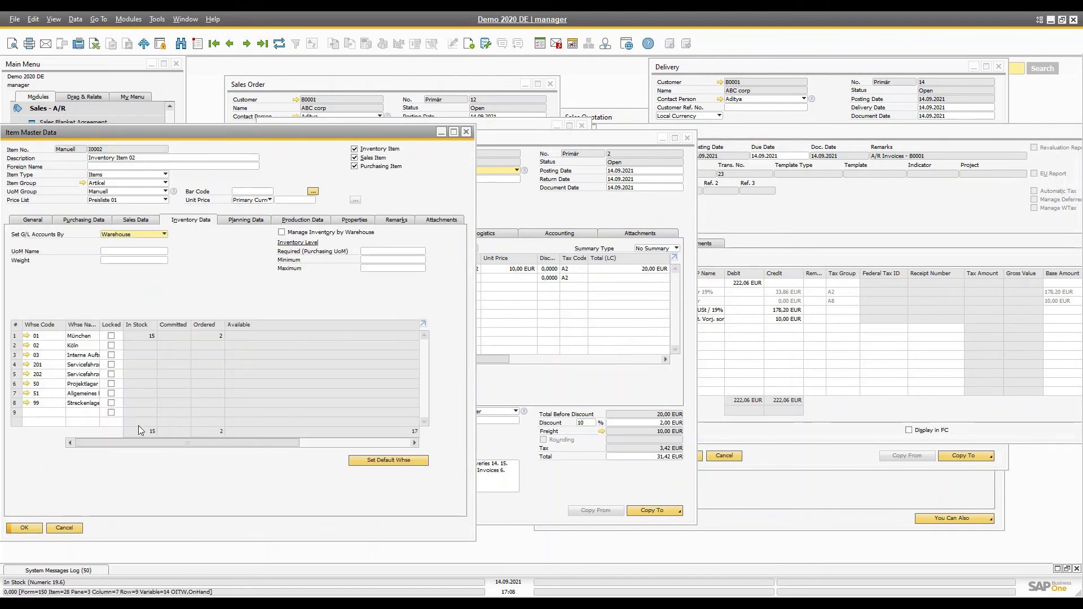
left_click(561, 396)
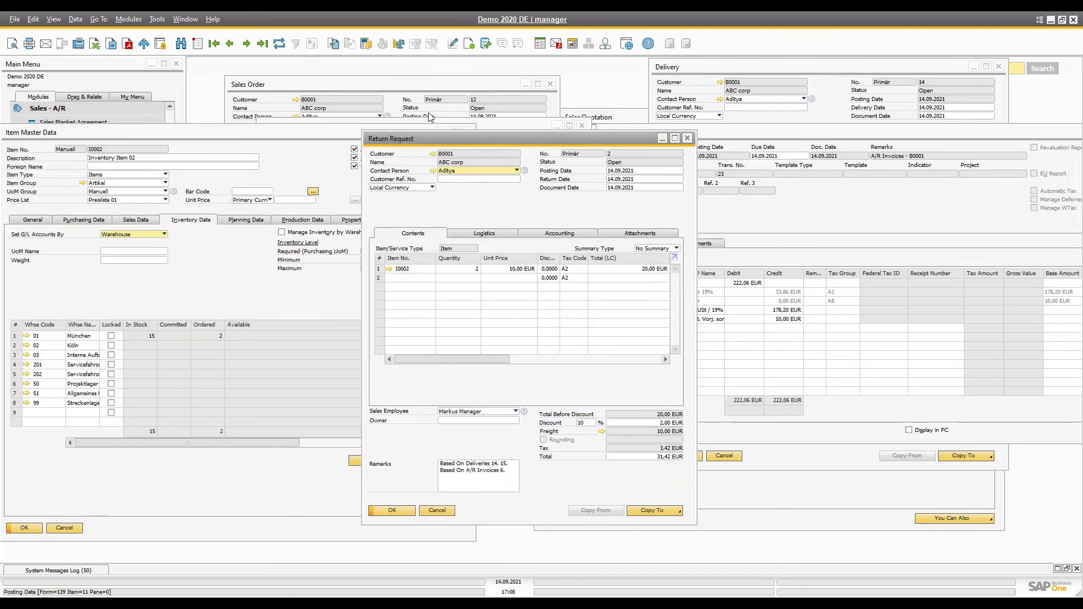
left_click_drag(561, 396, 672, 394)
Step: Add A/R credit memo 2 copied from return request 2, totalling 31,42 EUR
left_click(765, 508)
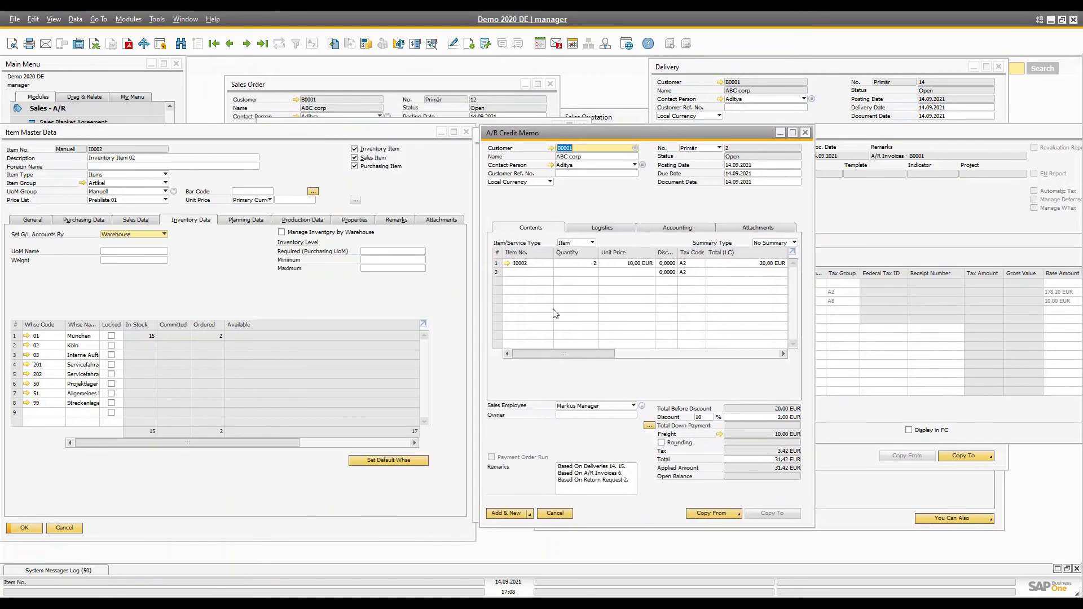
left_click(506, 514)
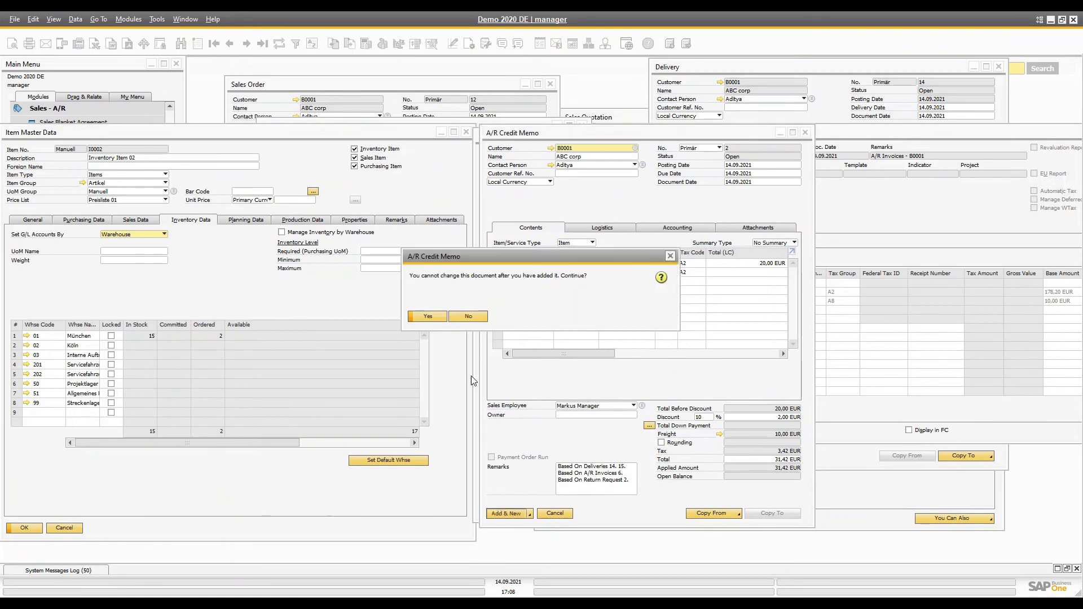
left_click(430, 317)
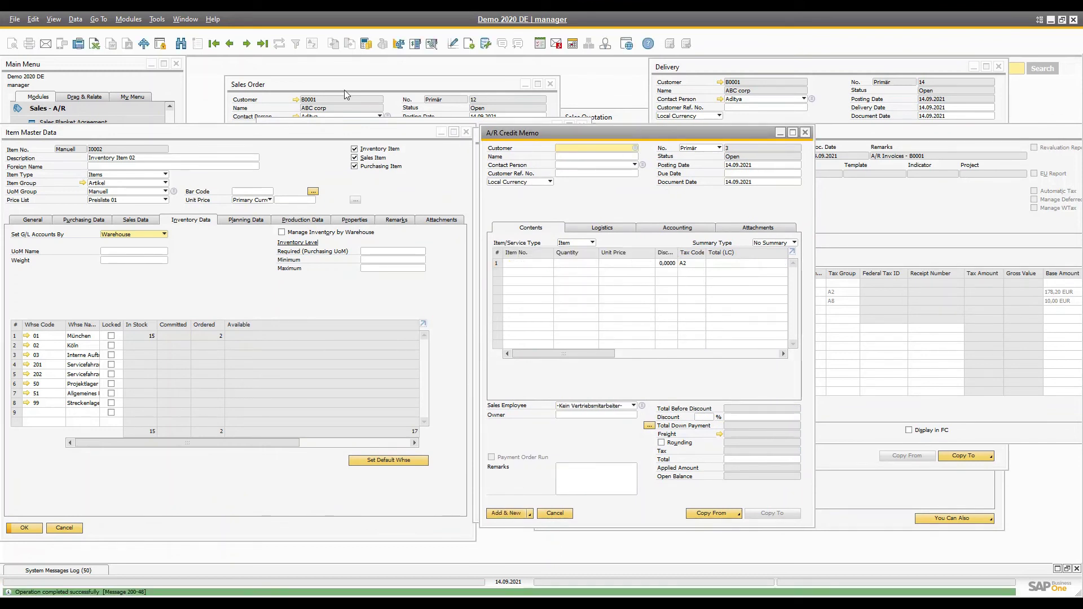
Step: Review credit memo 2 and refresh I0002, whose warehouse 01 stock rose to 17
left_click(263, 44)
left_click(659, 230)
left_click(246, 177)
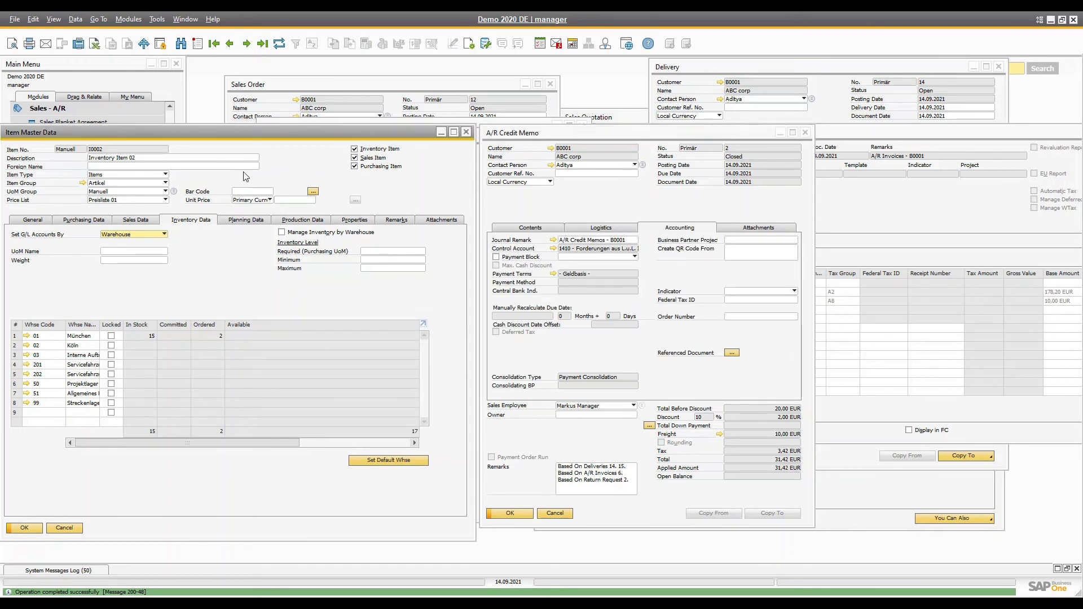
left_click(279, 43)
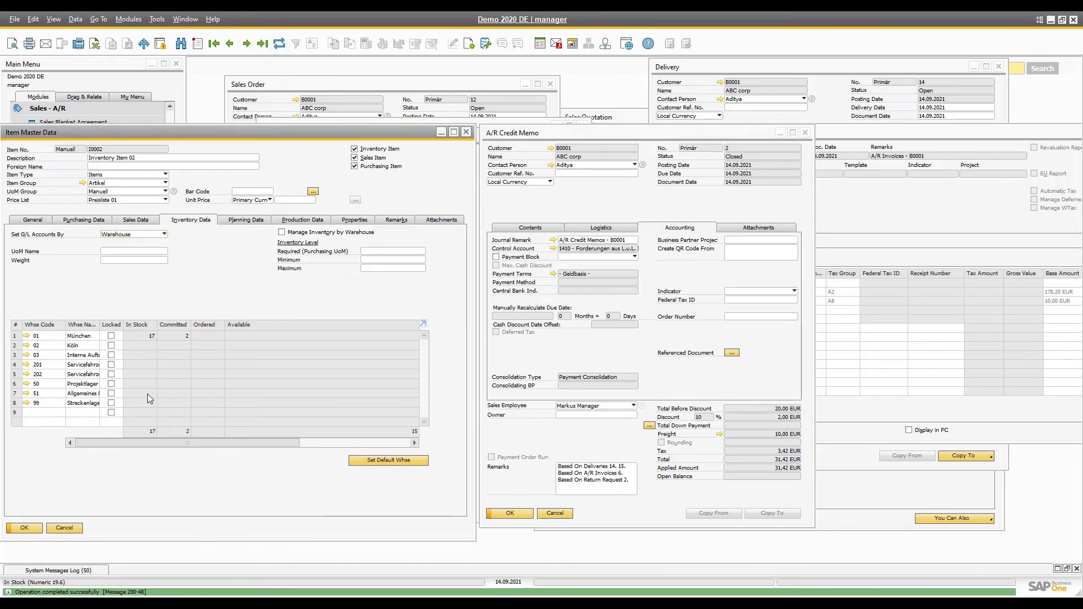
mouse_move(150, 338)
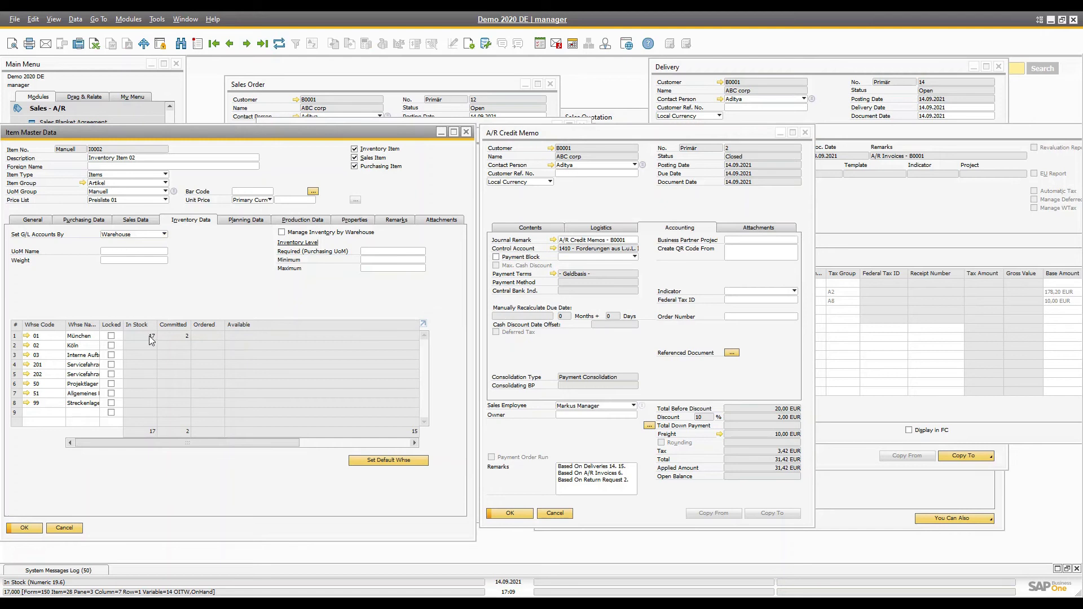
left_click_drag(639, 136, 735, 132)
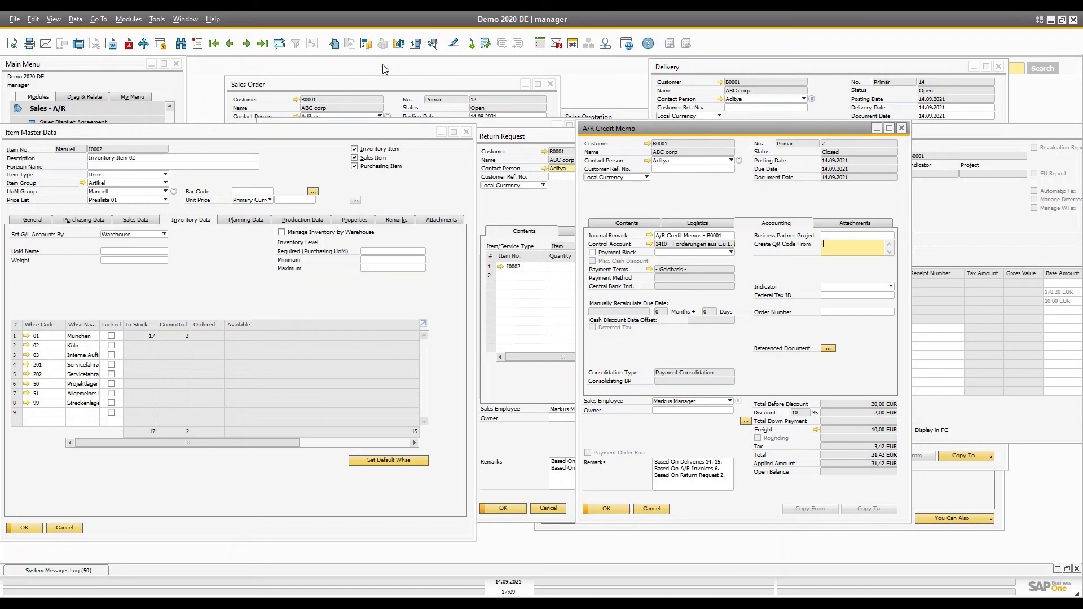
left_click(334, 88)
Step: Refresh sales order 12 and add delivery 16 shipping 2 units of I0002 (31,42 EUR)
left_click(279, 45)
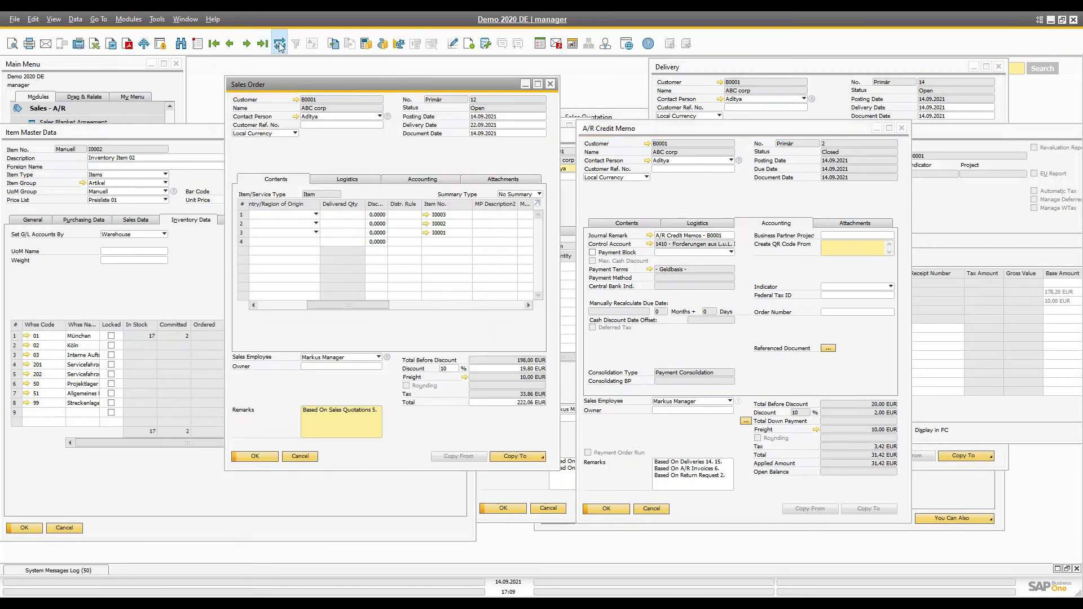
scroll(303, 314, "right", 3)
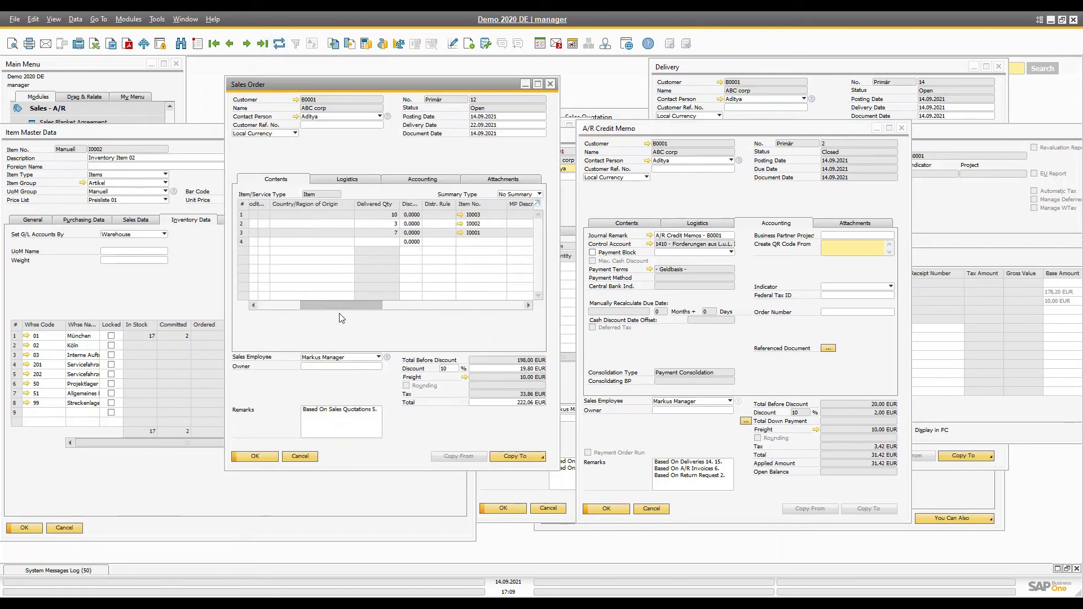
left_click_drag(290, 306, 331, 315)
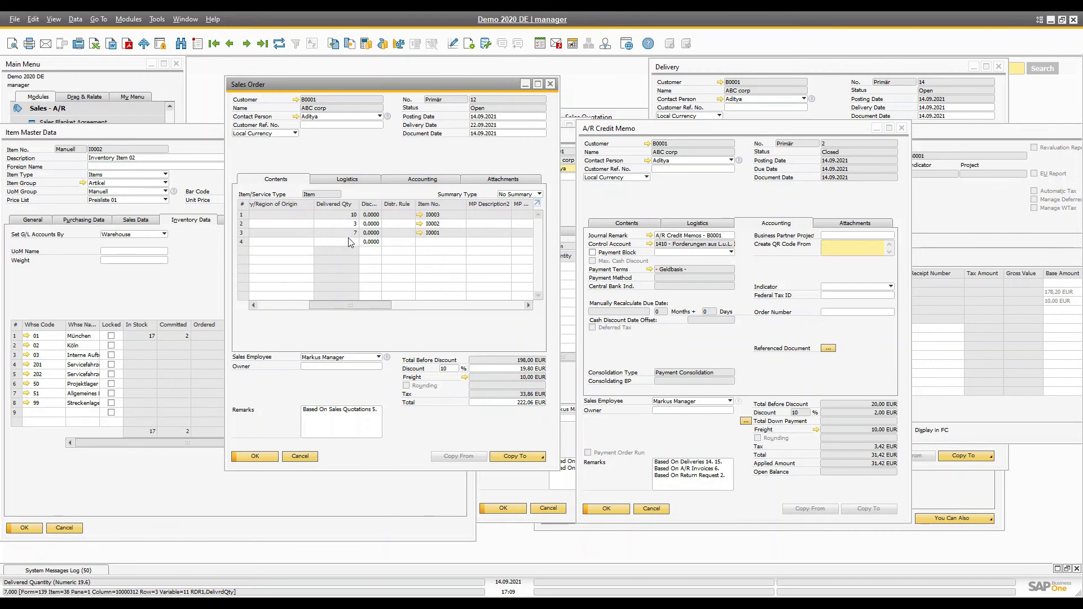
left_click(516, 456)
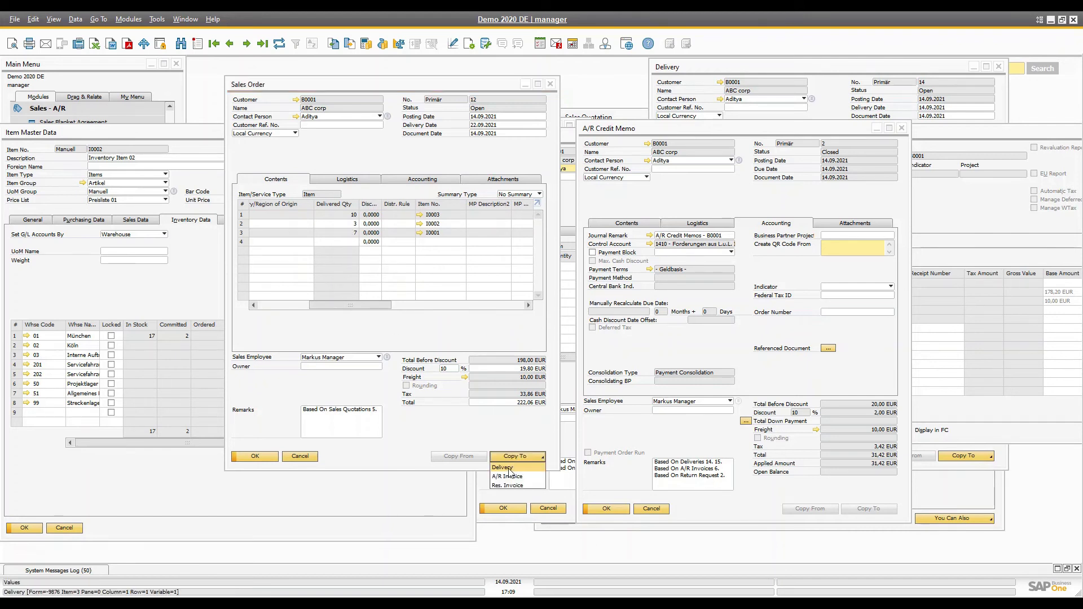
left_click(511, 468)
left_click_drag(768, 79, 665, 97)
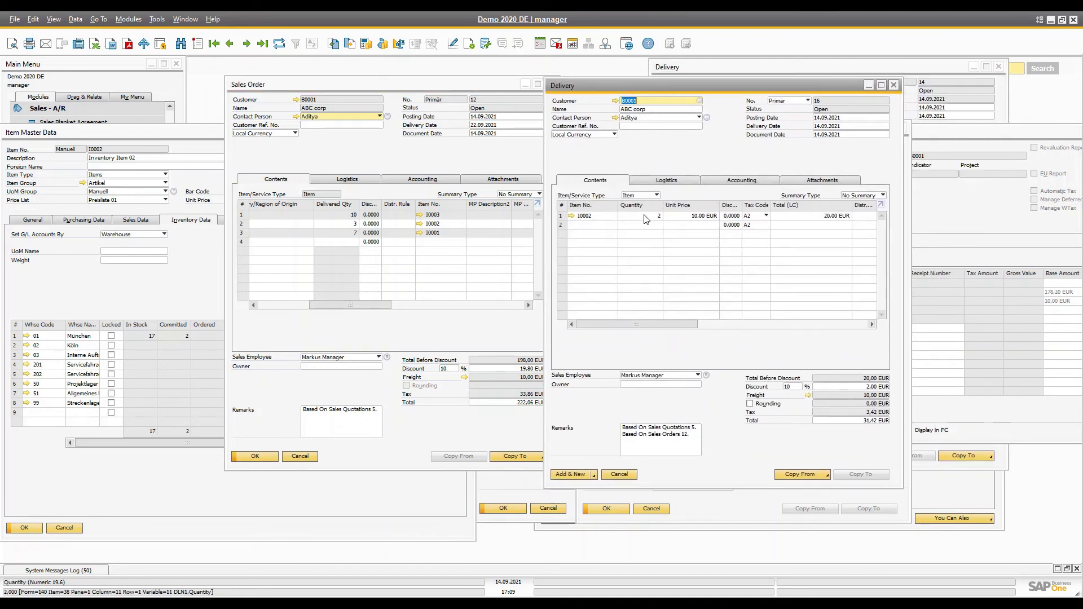
left_click(569, 476)
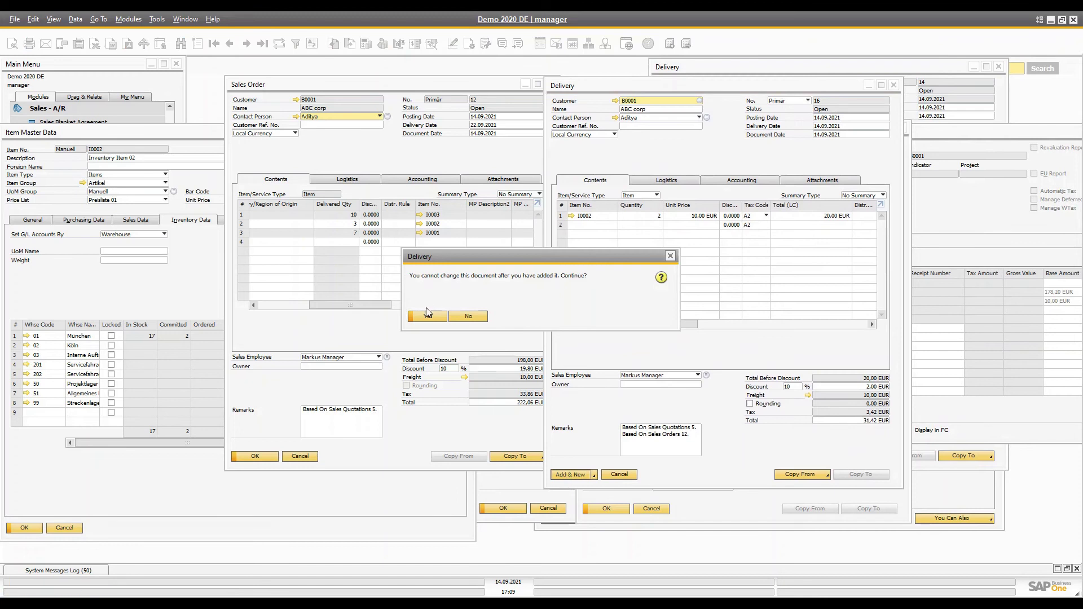
left_click(427, 314)
Step: Confirm I0002 warehouse 01 stock dropped to 15 and sales order 12 shows Closed
left_click(157, 260)
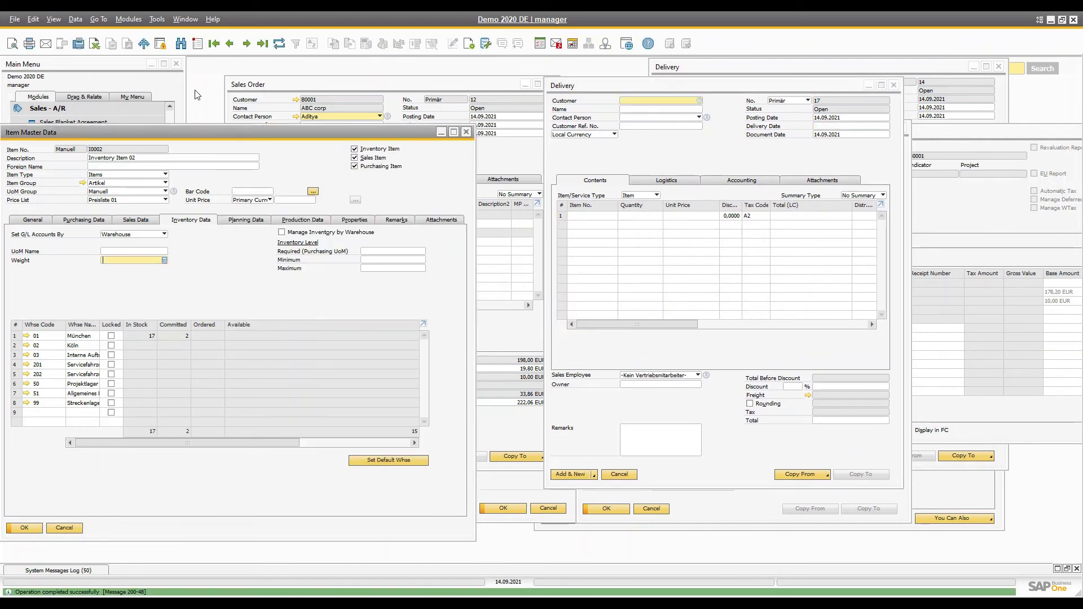
left_click(279, 44)
left_click_drag(248, 442, 361, 443)
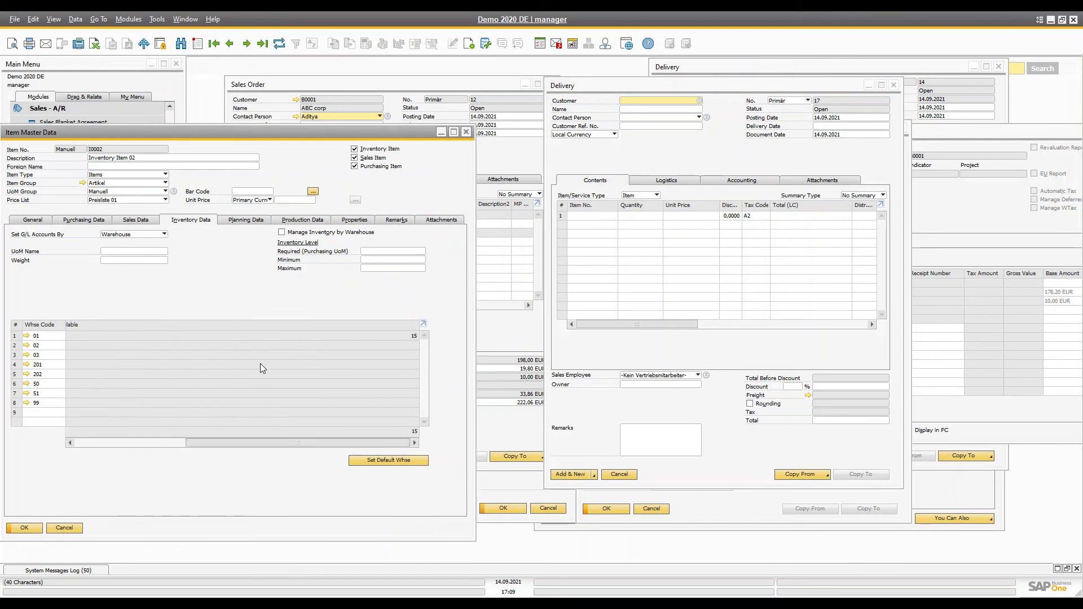
left_click(139, 442)
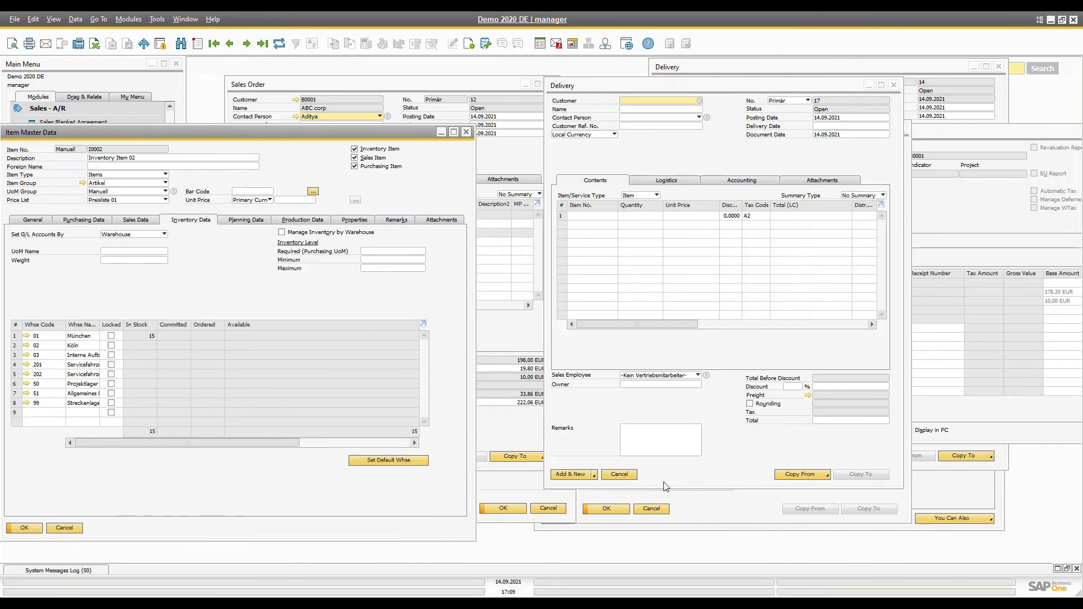
left_click_drag(677, 85, 445, 97)
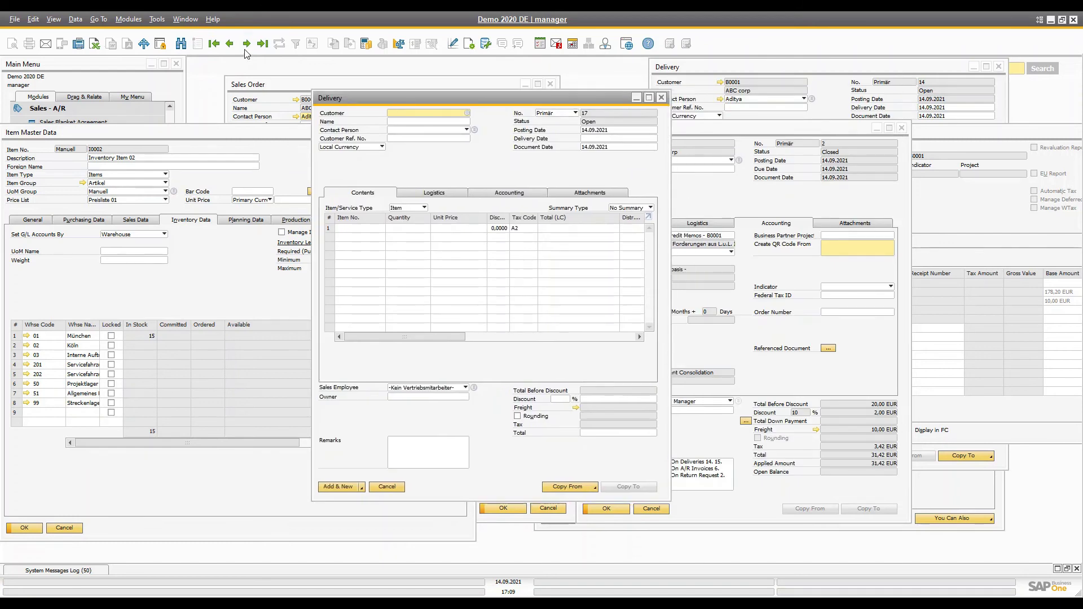
left_click(262, 43)
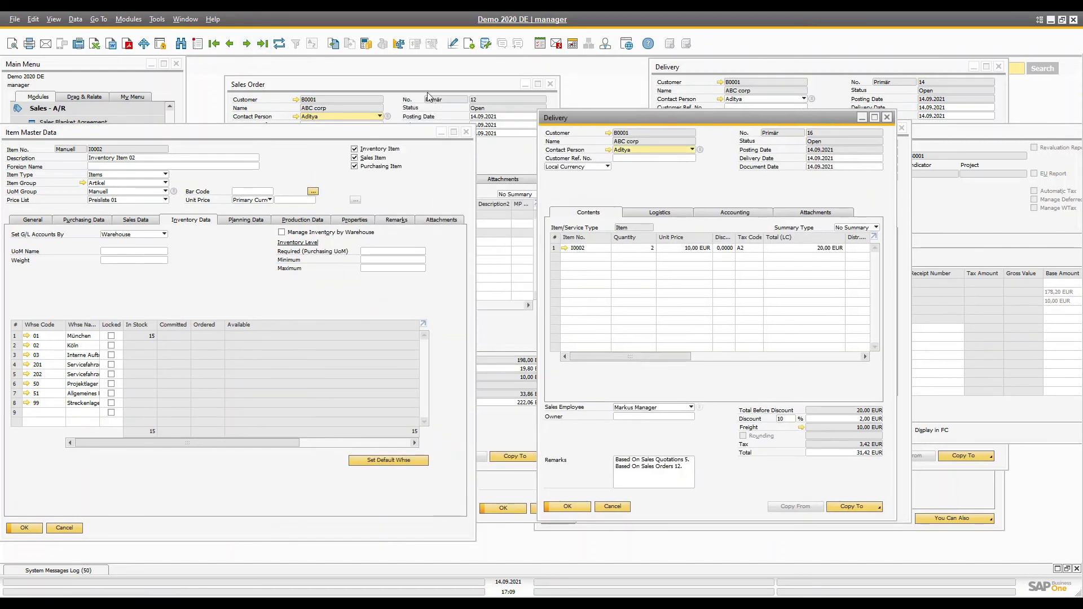
left_click(428, 97)
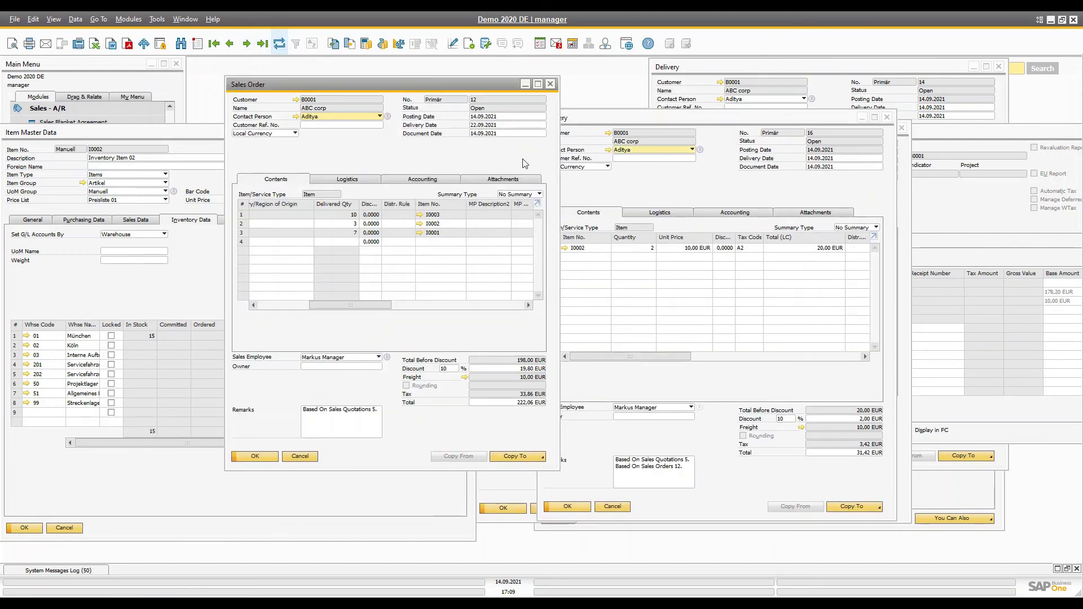
left_click(279, 44)
Step: Copy A/R invoice 7 into a return request and add it as return request 4
left_click(688, 135)
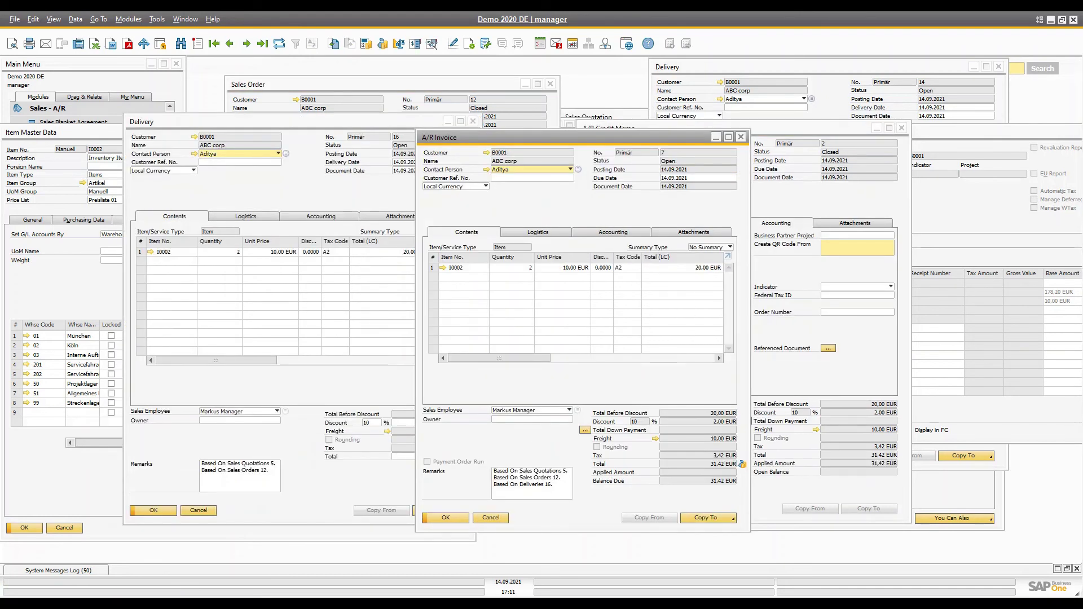
left_click(255, 192)
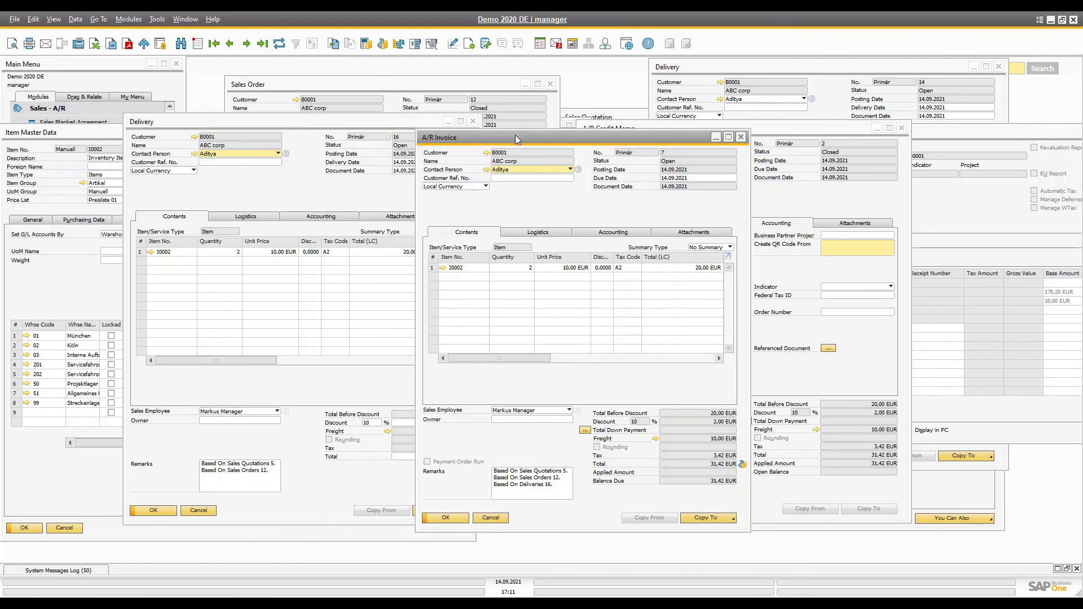
left_click_drag(512, 135, 347, 99)
left_click(538, 482)
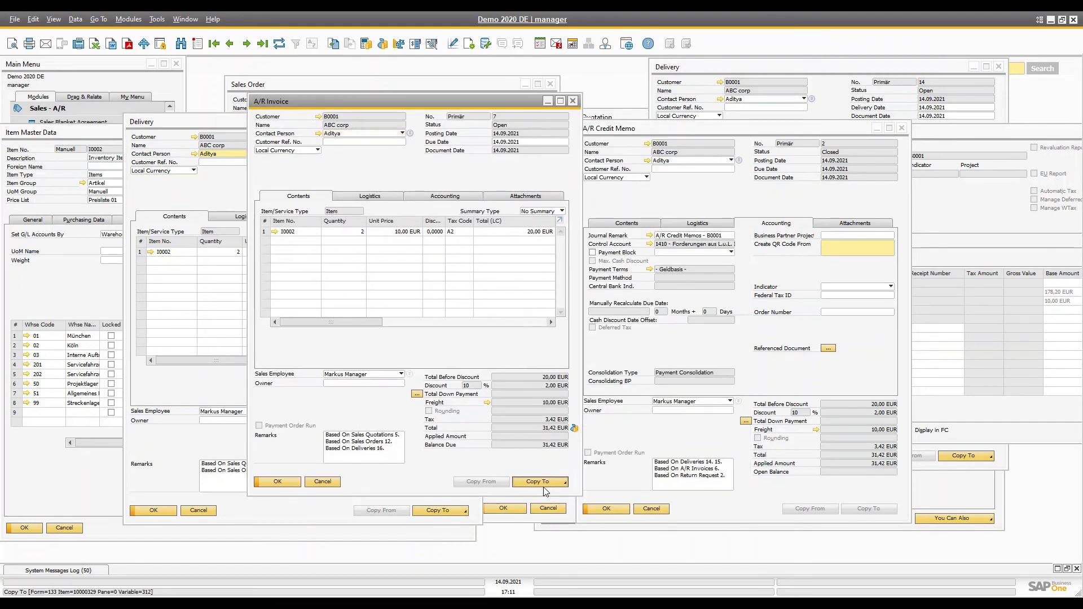
left_click(543, 493)
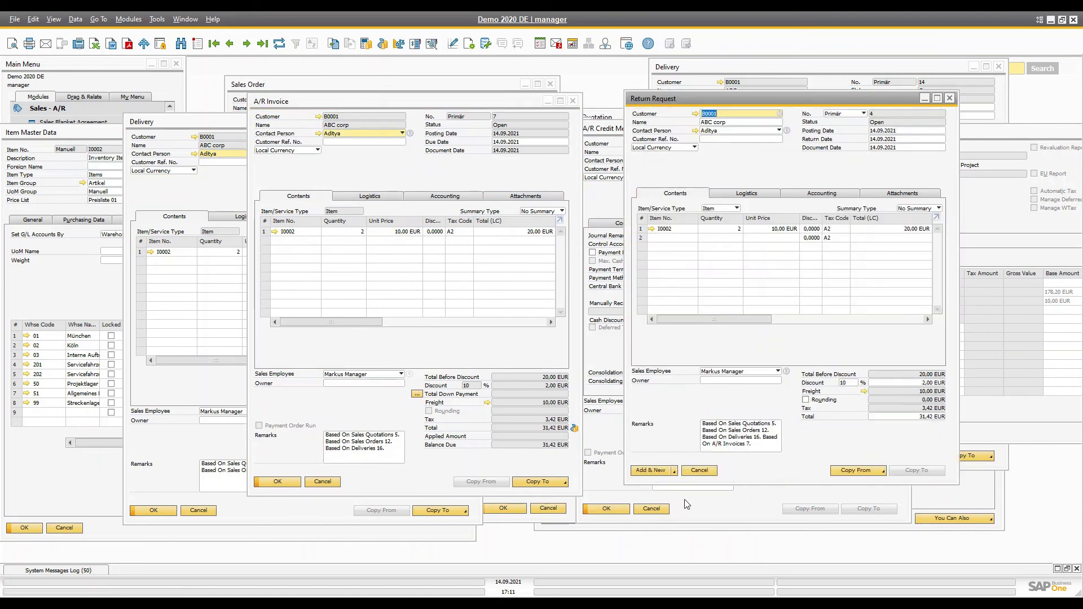
left_click(656, 474)
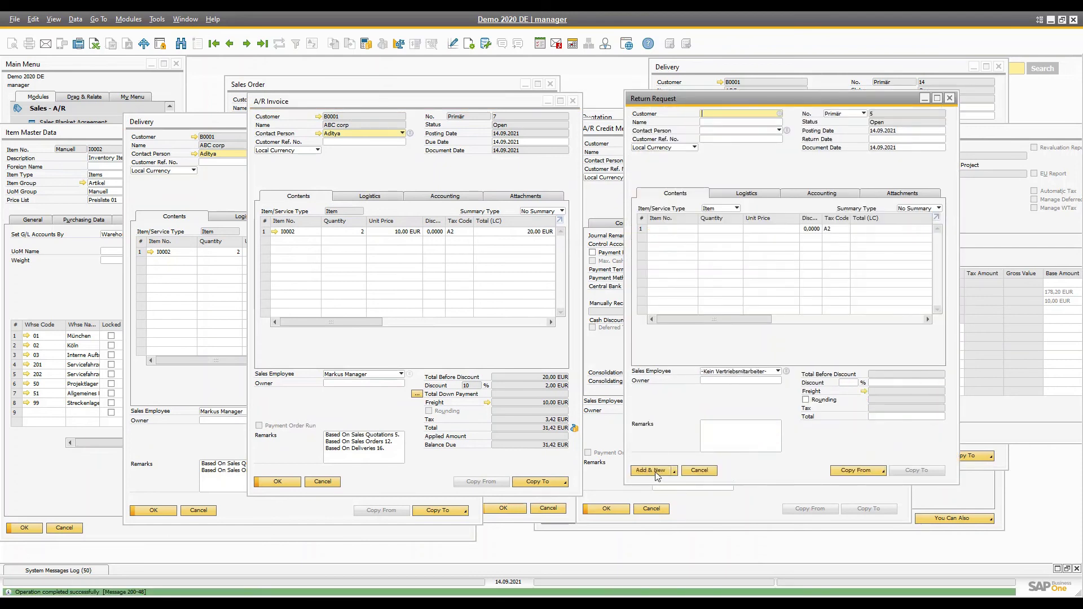
Step: Reload return request 4 and copy it into a new A/R credit memo at 31,42 EUR
left_click(263, 45)
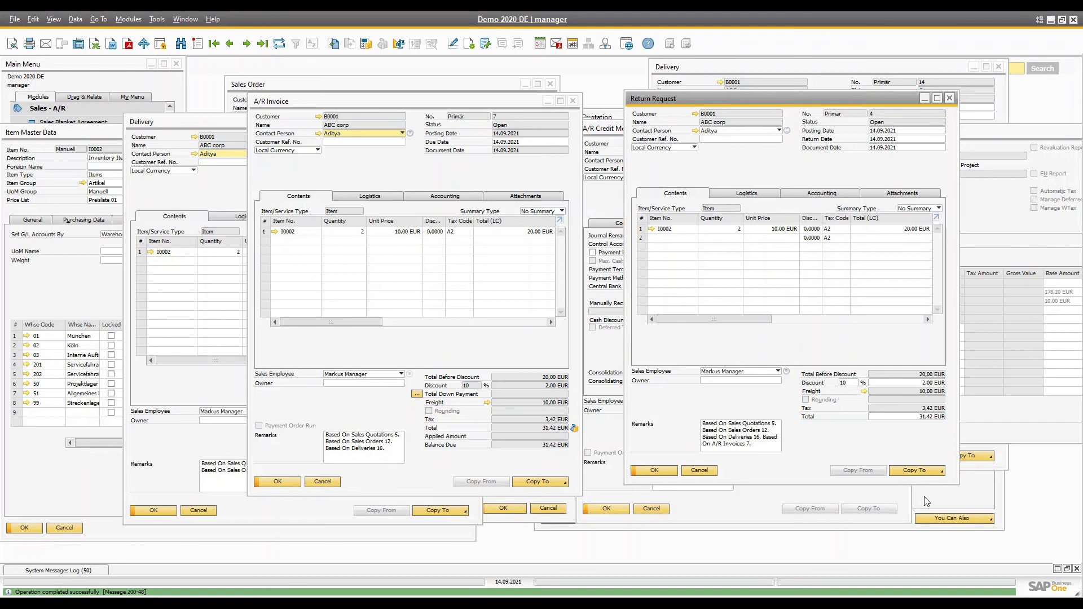
left_click(937, 473)
left_click(925, 480)
left_click_drag(680, 165, 302, 157)
Step: Add a second I0002 line to the credit memo with quantity -2 at 10 EUR
left_click(291, 294)
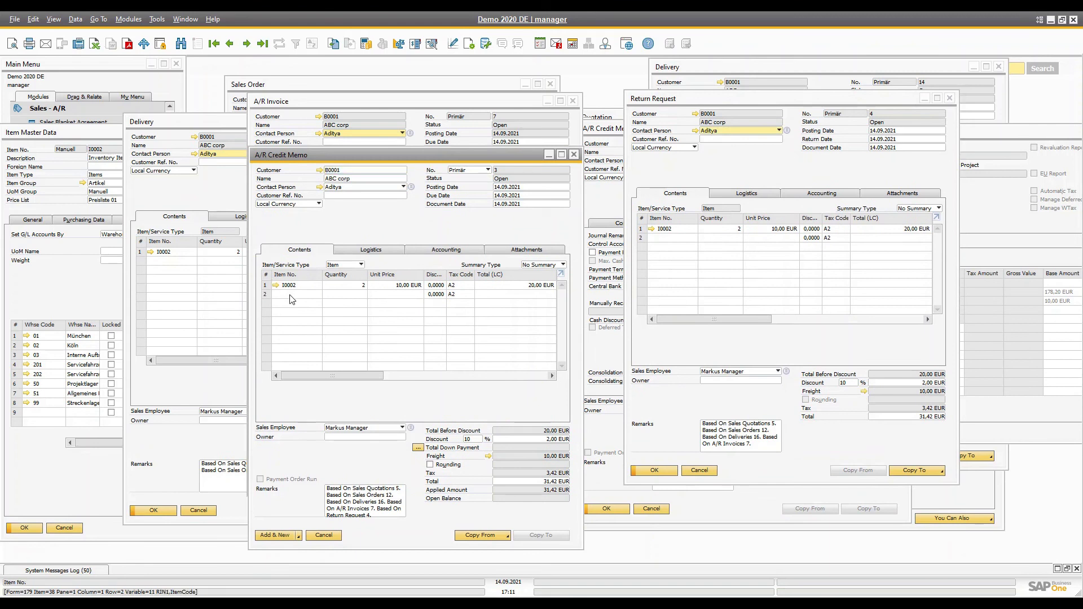
key("Up")
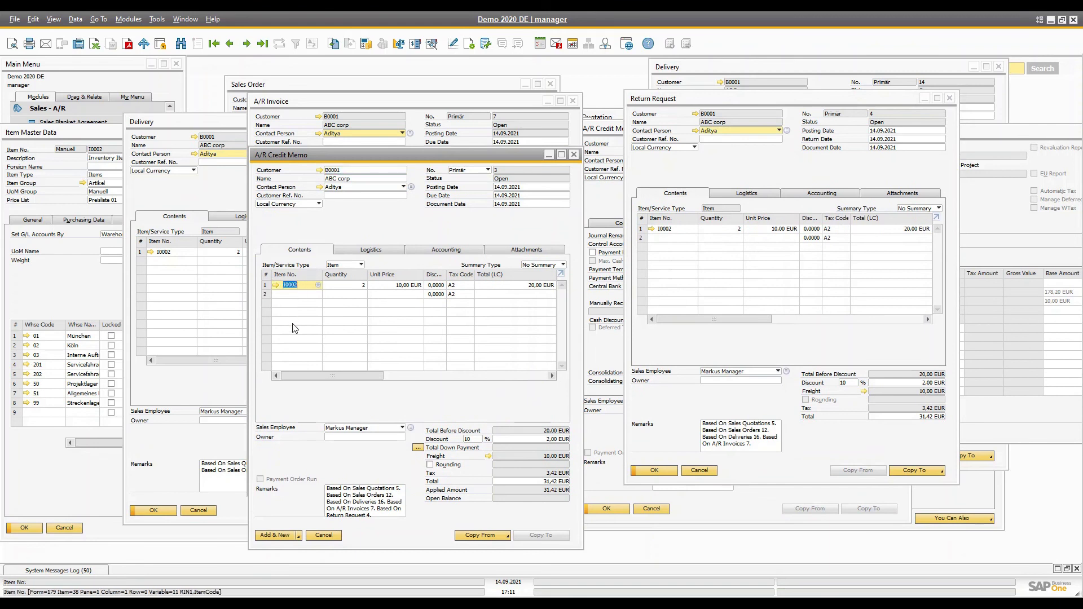
key("ctrl+c")
key("Down")
key("ctrl+v")
key("Tab")
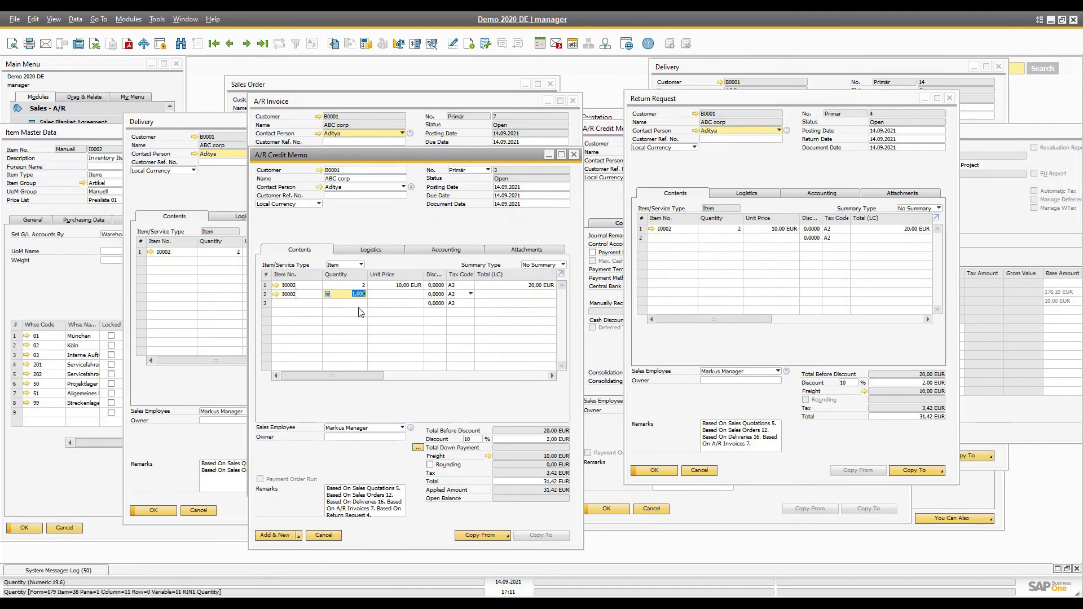
type("-2")
key("Tab")
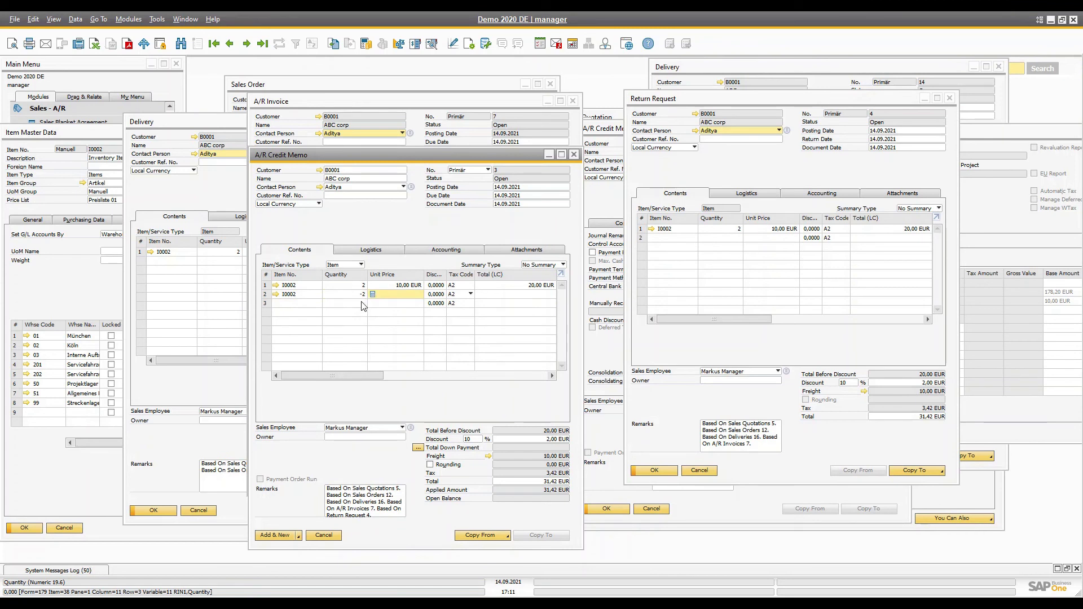
key("Tab")
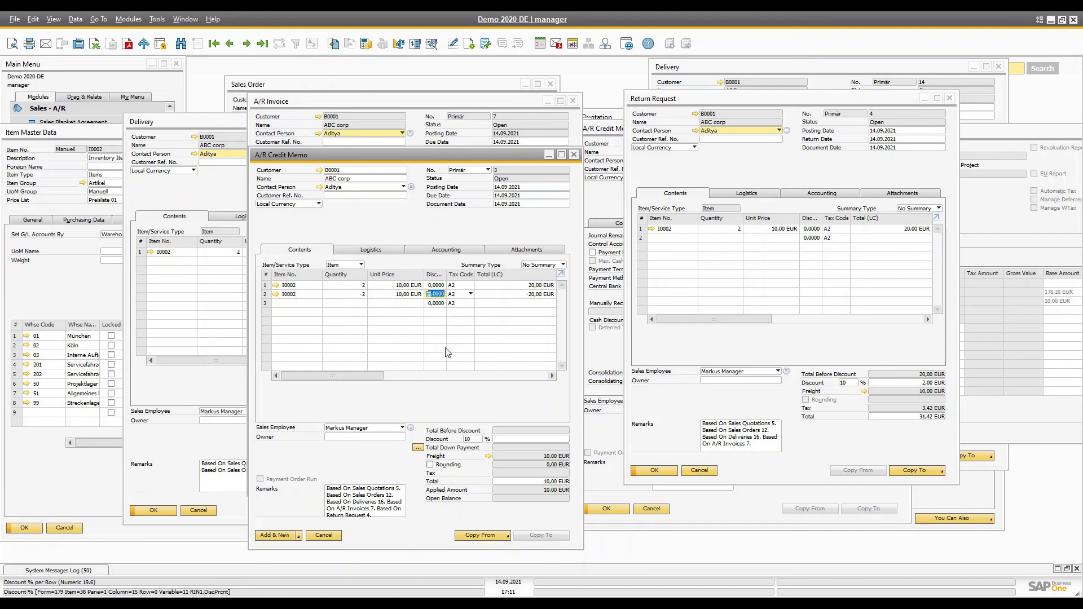
Step: Add credit memo 3, reload it, and bring up its journal entry 26
left_click(276, 535)
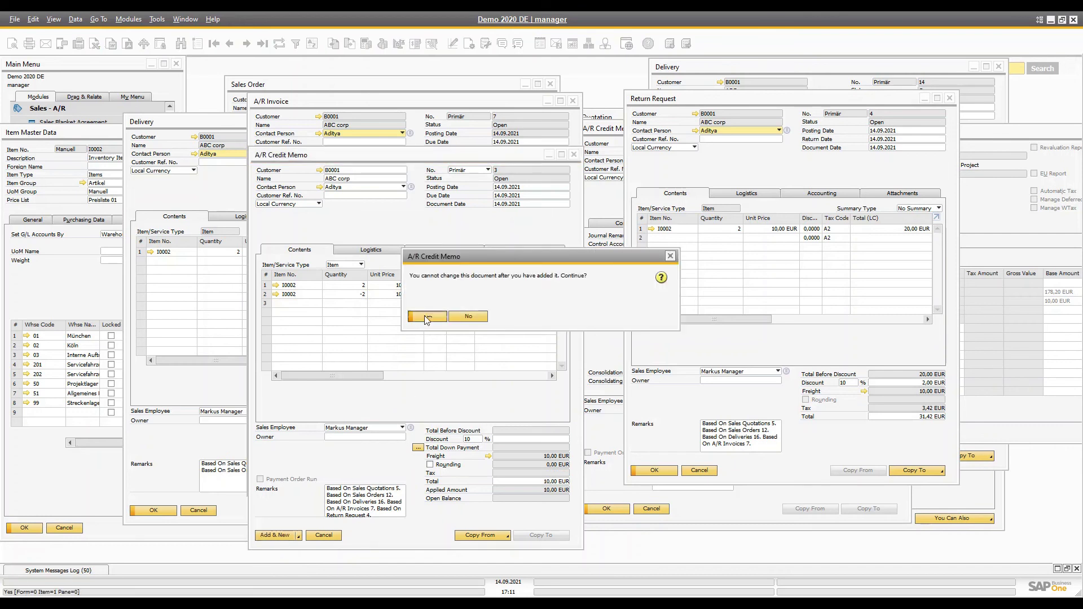
left_click(424, 315)
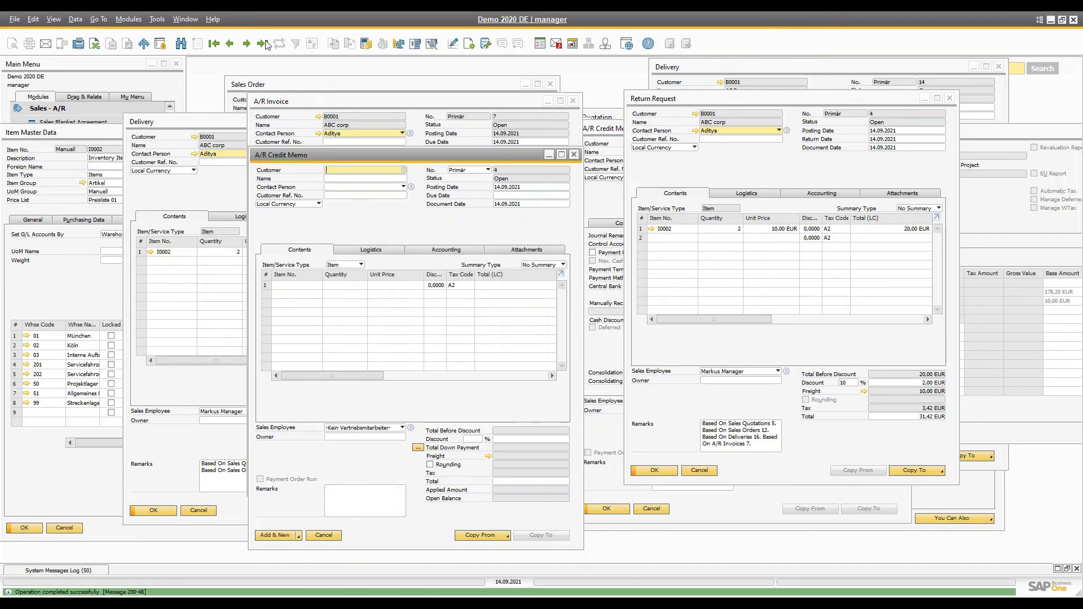
left_click(263, 44)
right_click(383, 220)
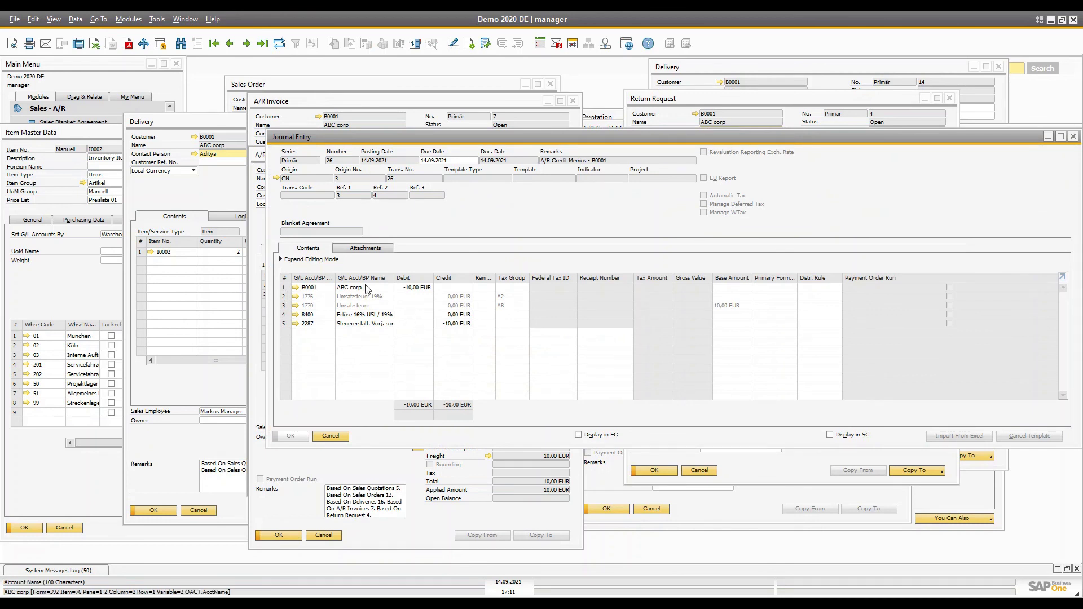
left_click(340, 473)
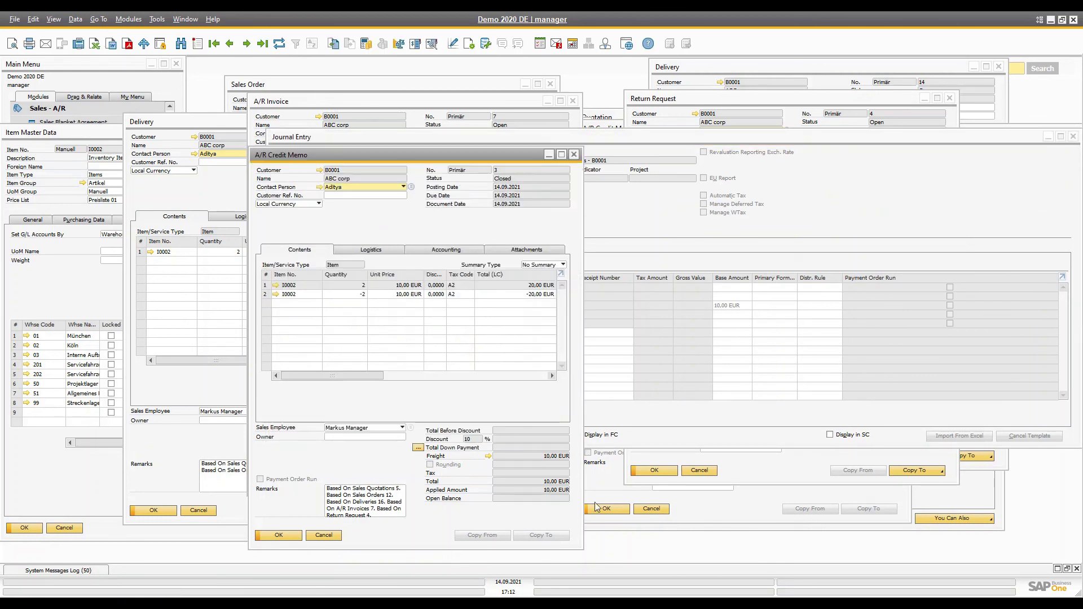
left_click(405, 374)
left_click_drag(405, 374, 265, 378)
left_click_drag(495, 151, 507, 153)
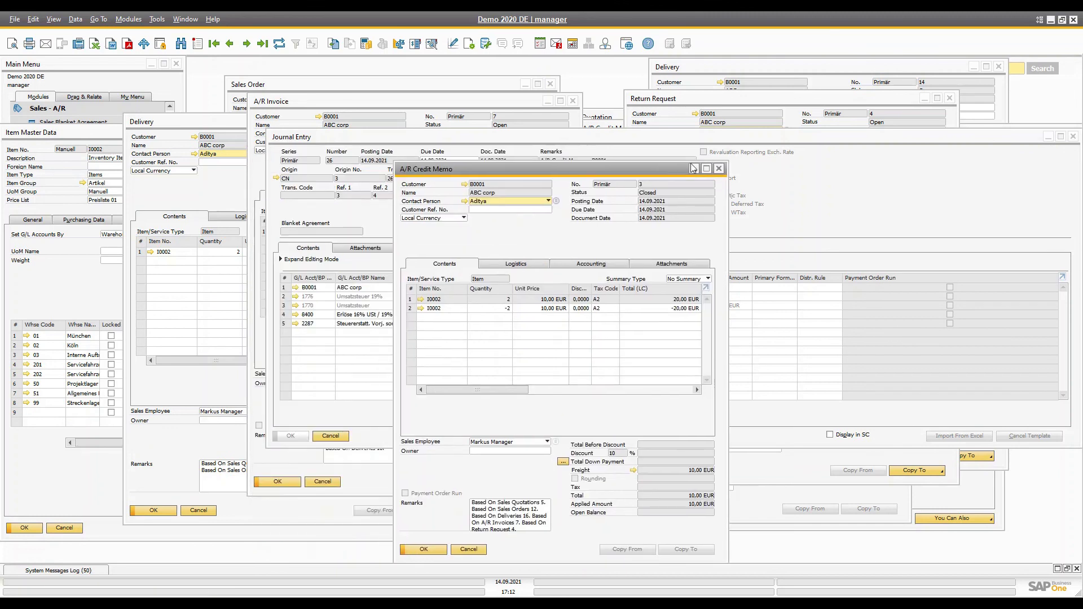
left_click(527, 225)
Step: Close all open documents: journal entry, A/R invoice 7, delivery 16, sales order 12, returns, credit memo, quotation
key("Escape")
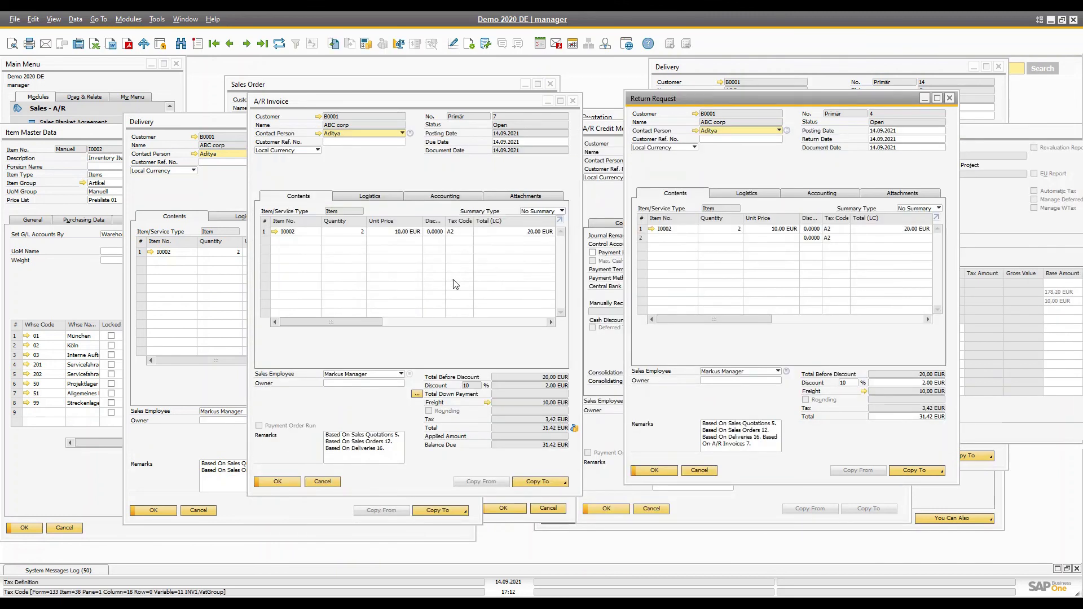
key("Escape")
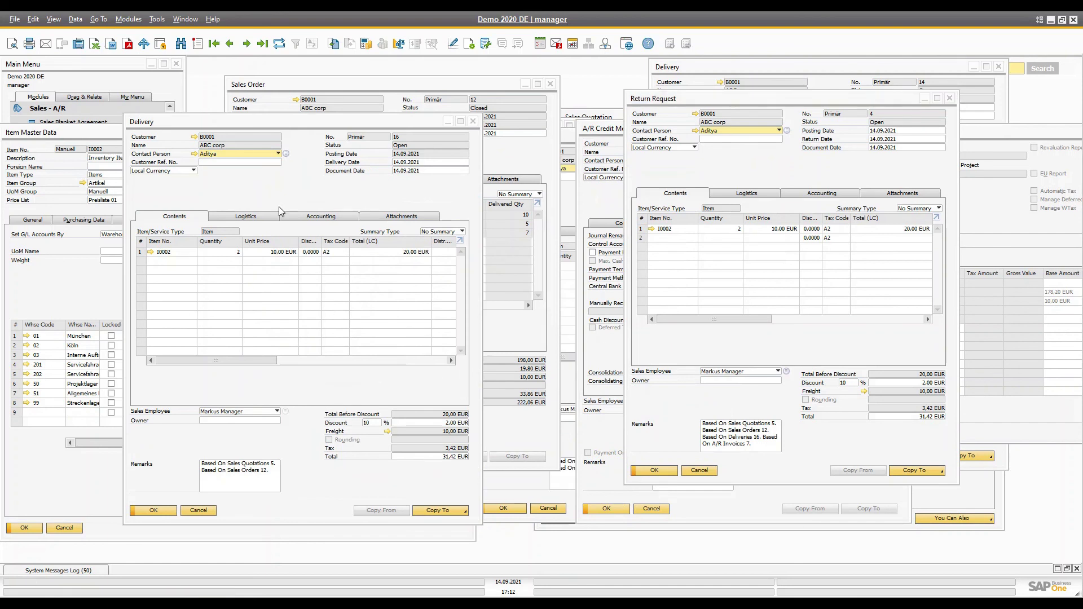
key("Escape")
key("Escape")
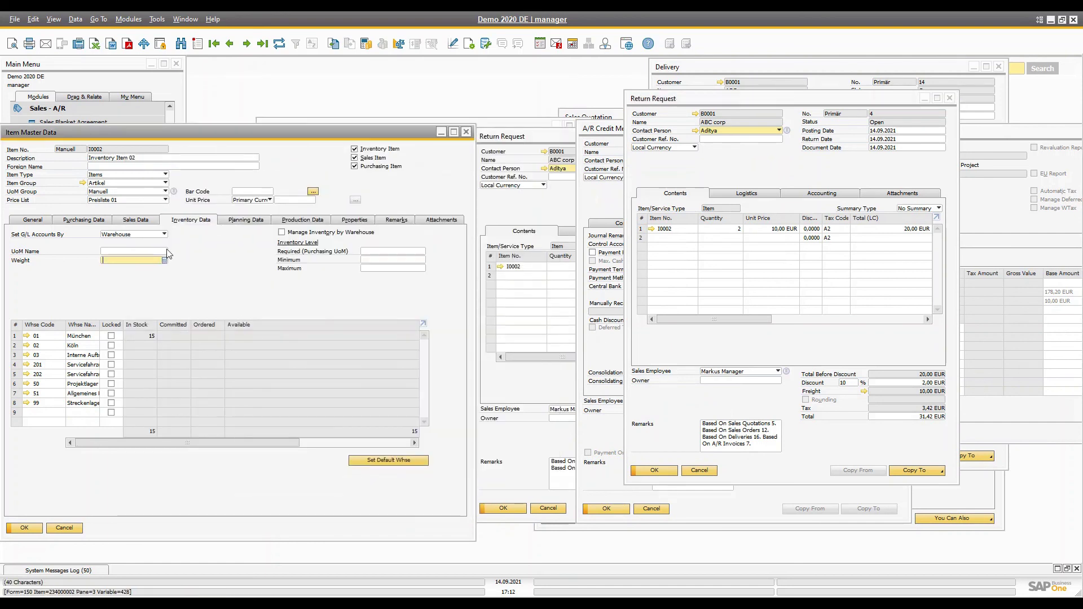
key("Escape")
key("Escape")
left_click(527, 180)
key("Escape")
left_click(653, 148)
left_click(605, 215)
key("Escape")
left_click(698, 150)
key("Escape")
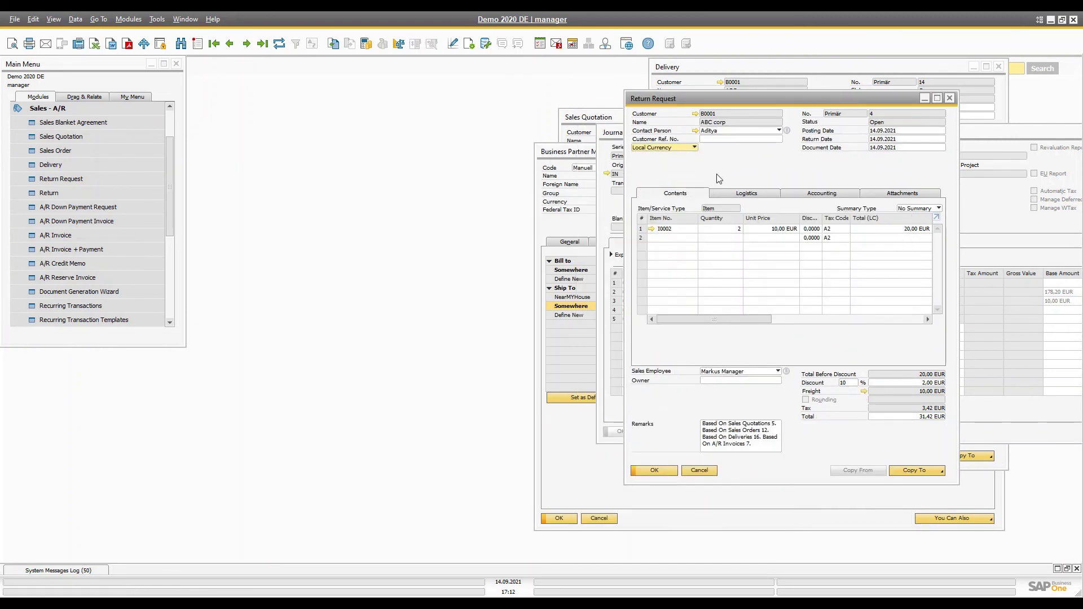
key("Escape")
key("Escape")
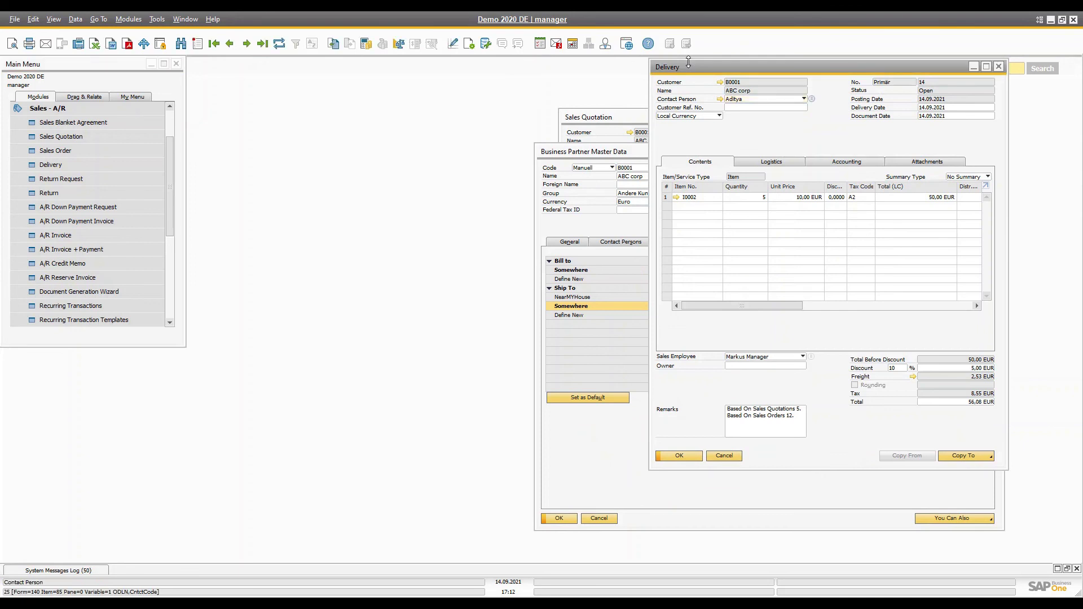
key("Escape")
left_click(632, 129)
key("Escape")
Step: Refresh business partner B0001 and view its 212,06 EUR balance: invoices 6 and 7 due
left_click(636, 210)
left_click_drag(658, 151, 344, 137)
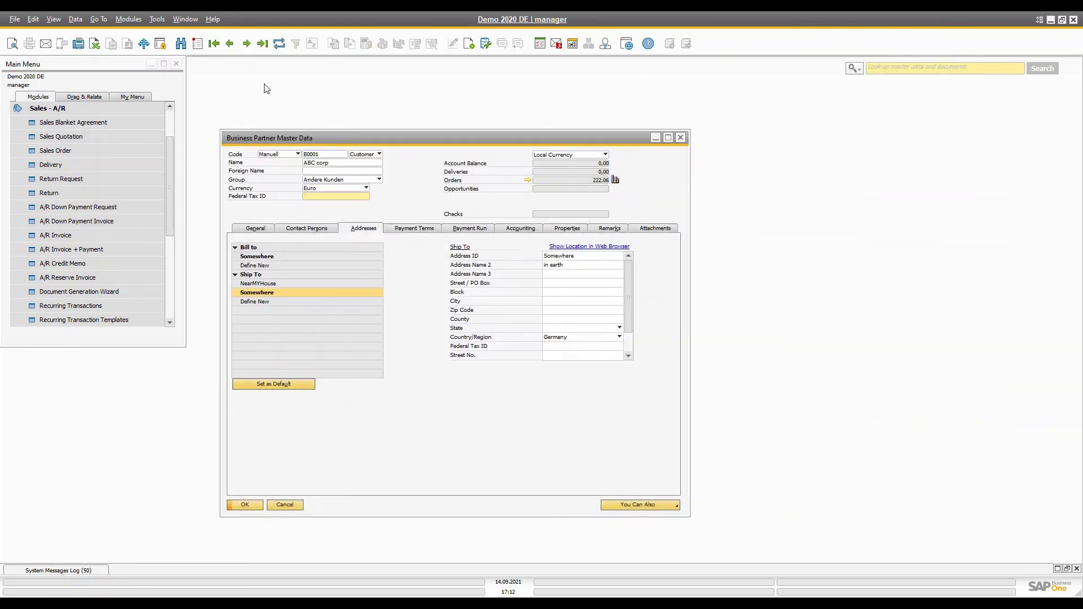
left_click(278, 44)
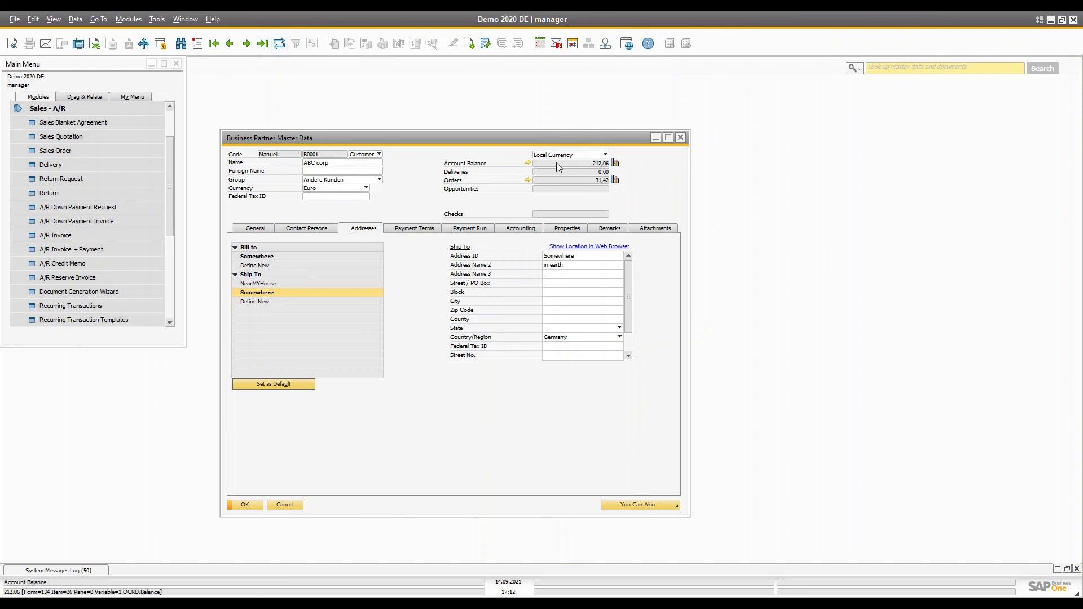
left_click(527, 163)
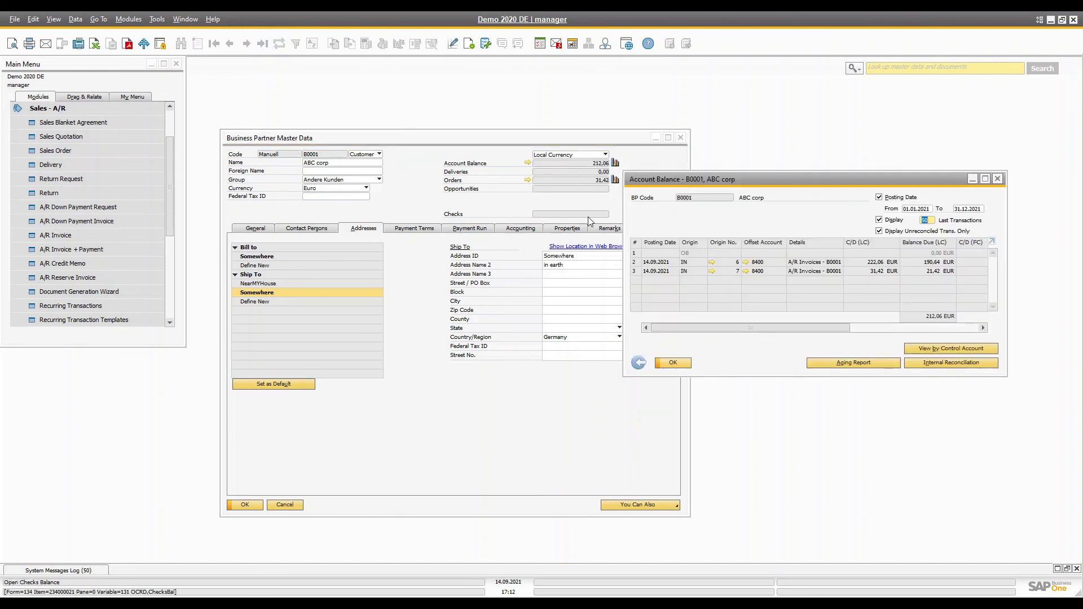
left_click_drag(689, 185, 281, 294)
left_click_drag(300, 435, 273, 445)
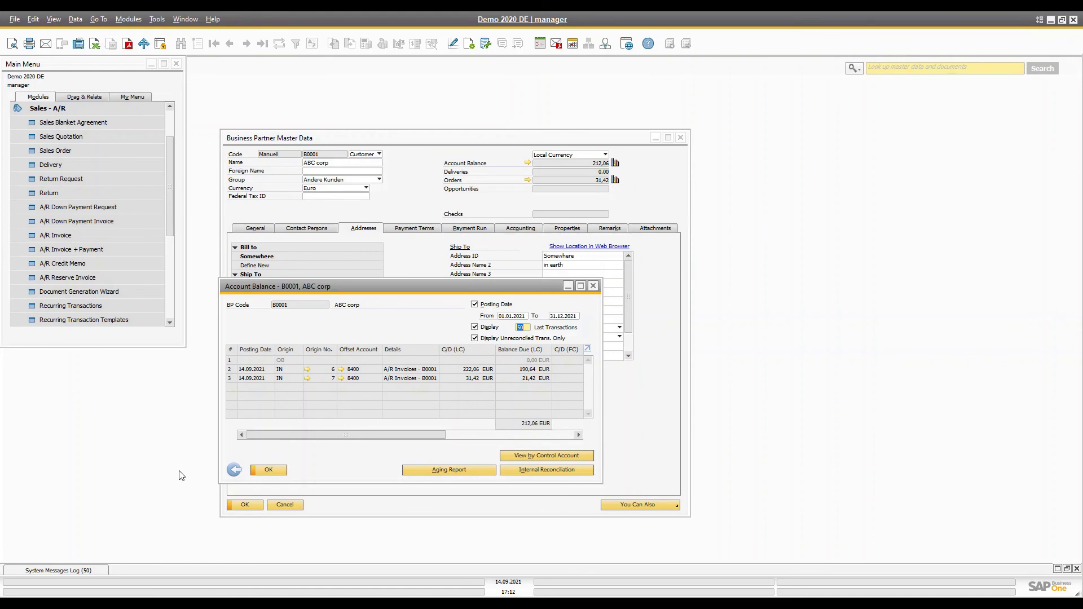
left_click_drag(349, 436, 265, 459)
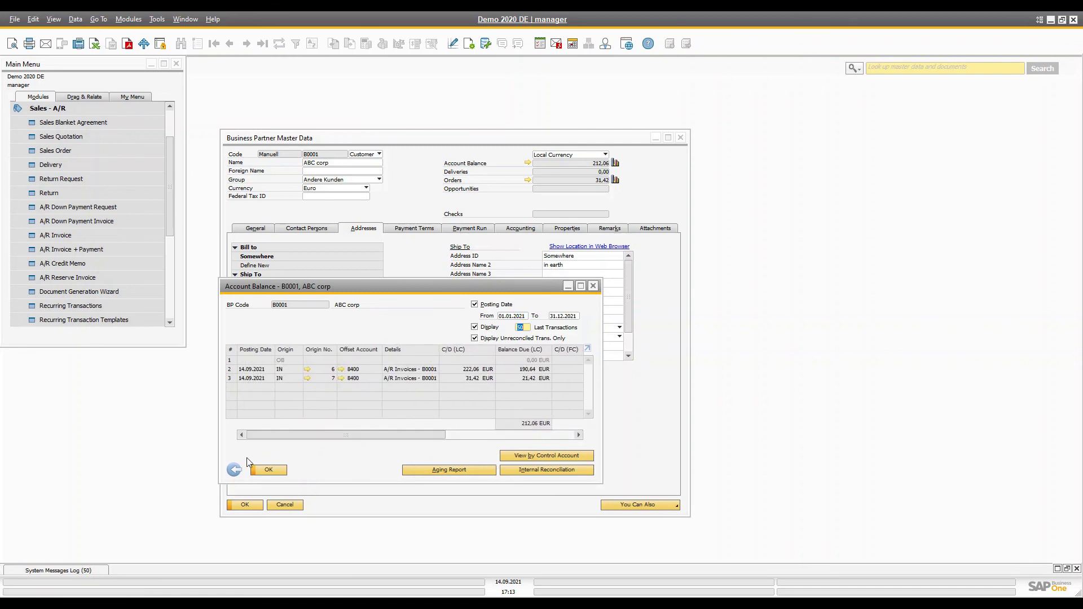